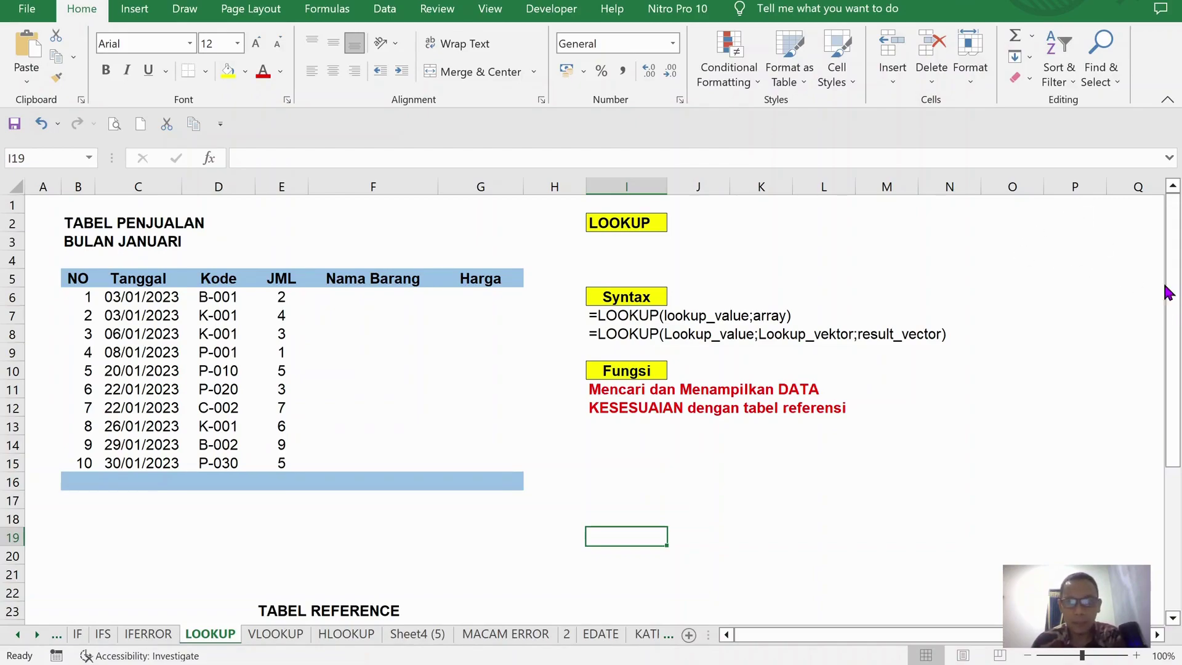
Look over the January sales table's empty Nama Barang column, the LOOKUP heading and the reference table below.
mouse_move(1172, 291)
mouse_down()
mouse_move(1176, 300)
mouse_move(1174, 289)
mouse_up()
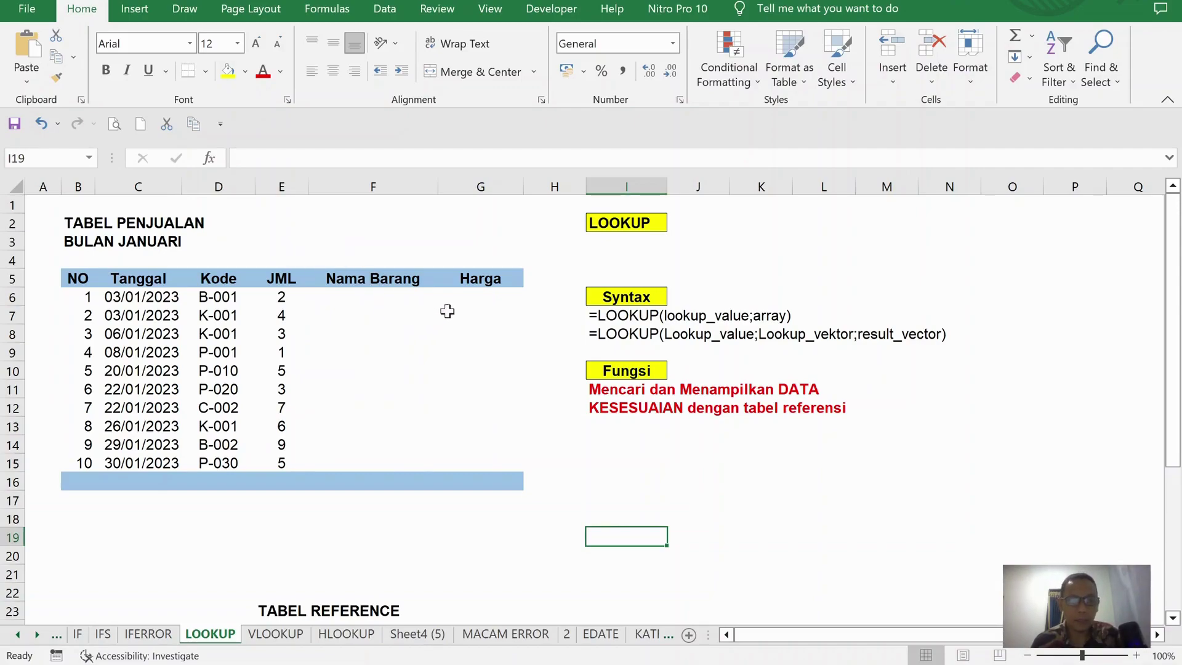
scroll(445, 311, down, 1)
drag(377, 242, 392, 403)
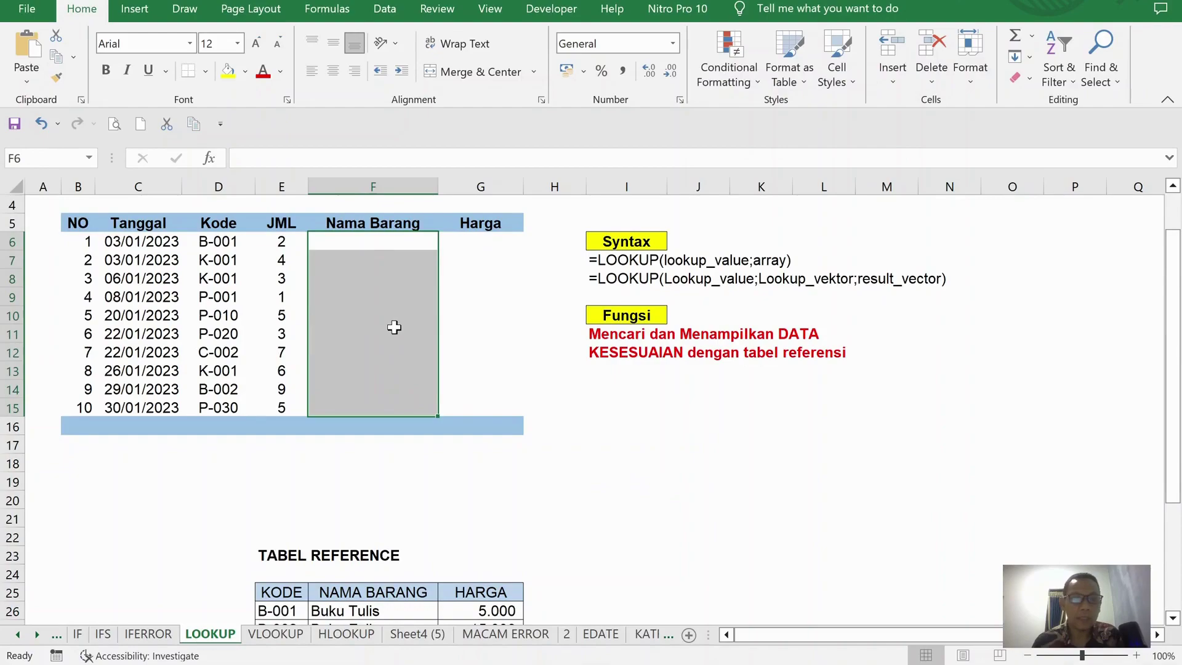
scroll(401, 330, up, 1)
click(713, 277)
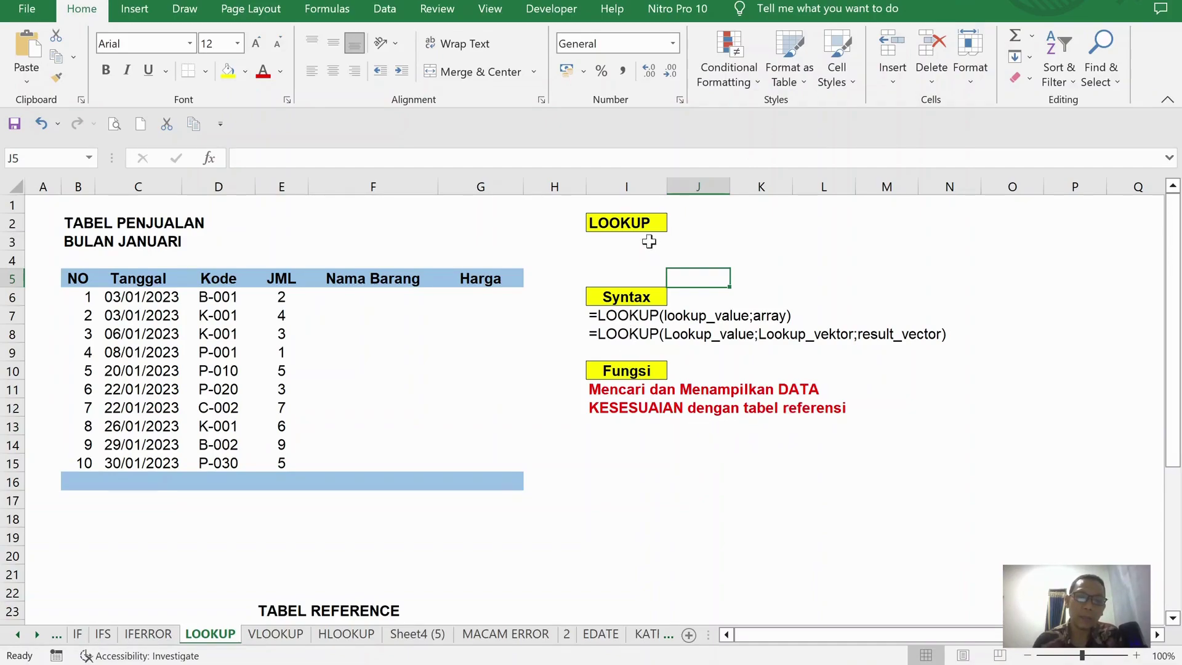
click(635, 227)
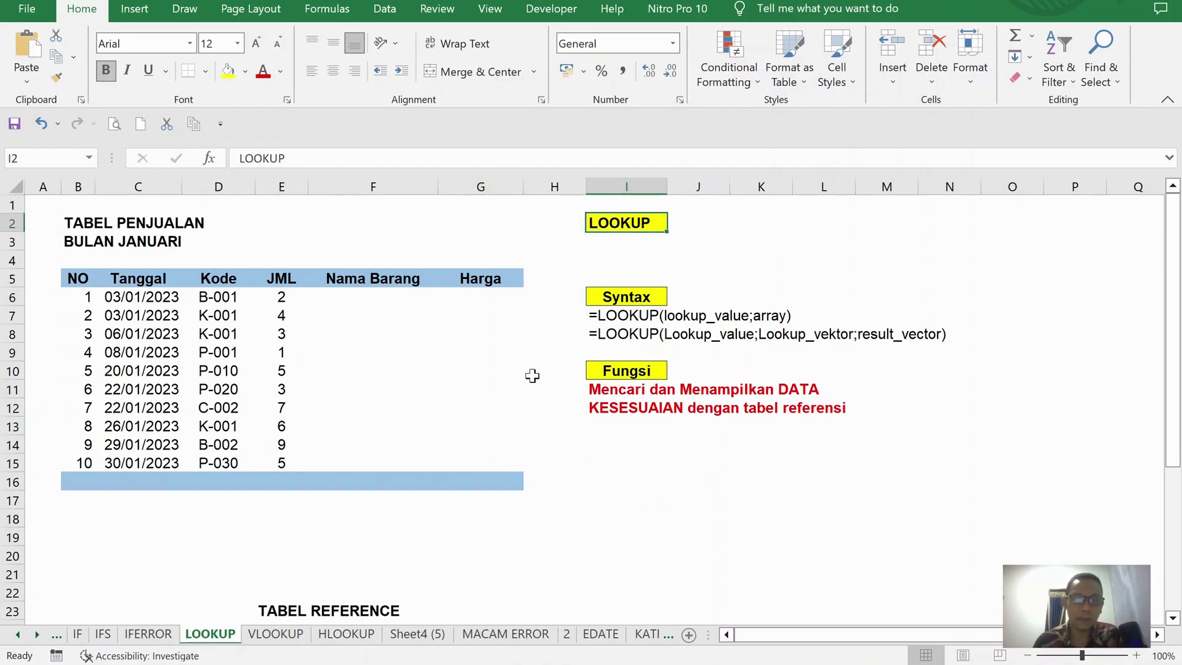
scroll(532, 376, down, 5)
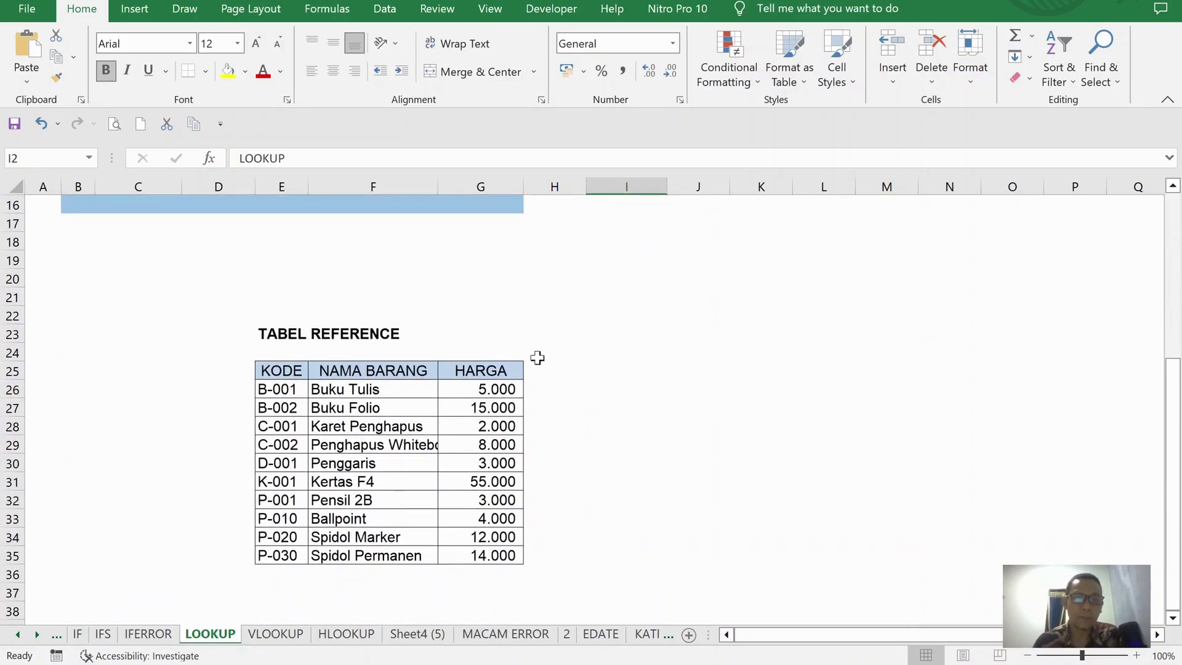
scroll(538, 357, up, 1)
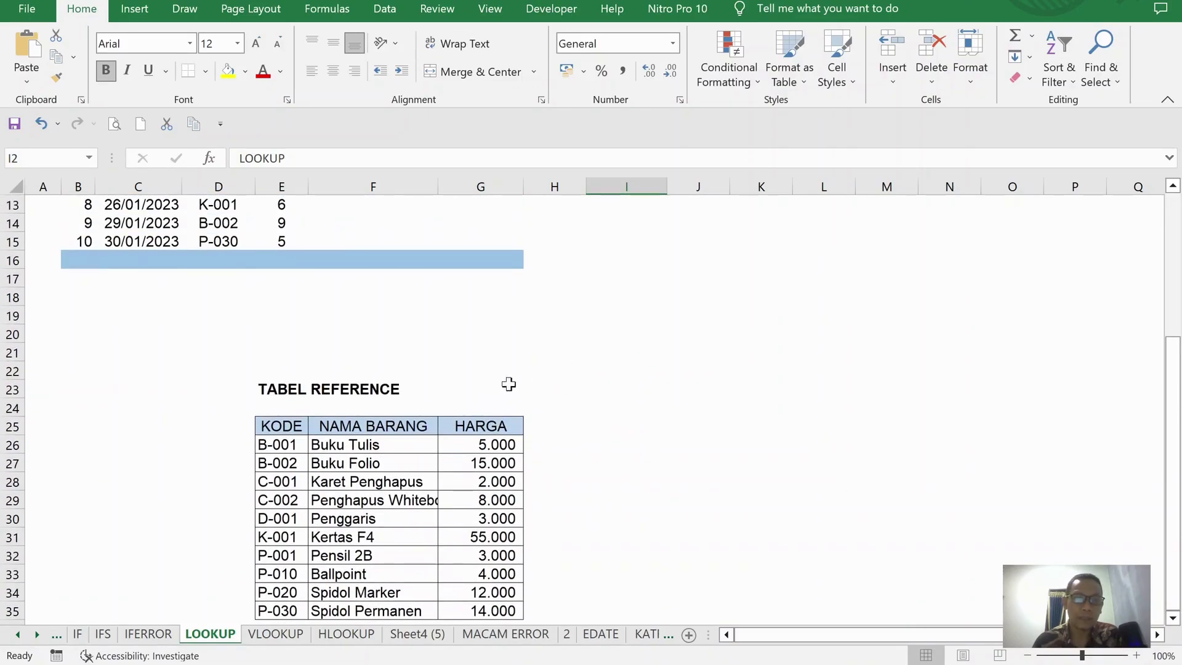
scroll(515, 382, up, 4)
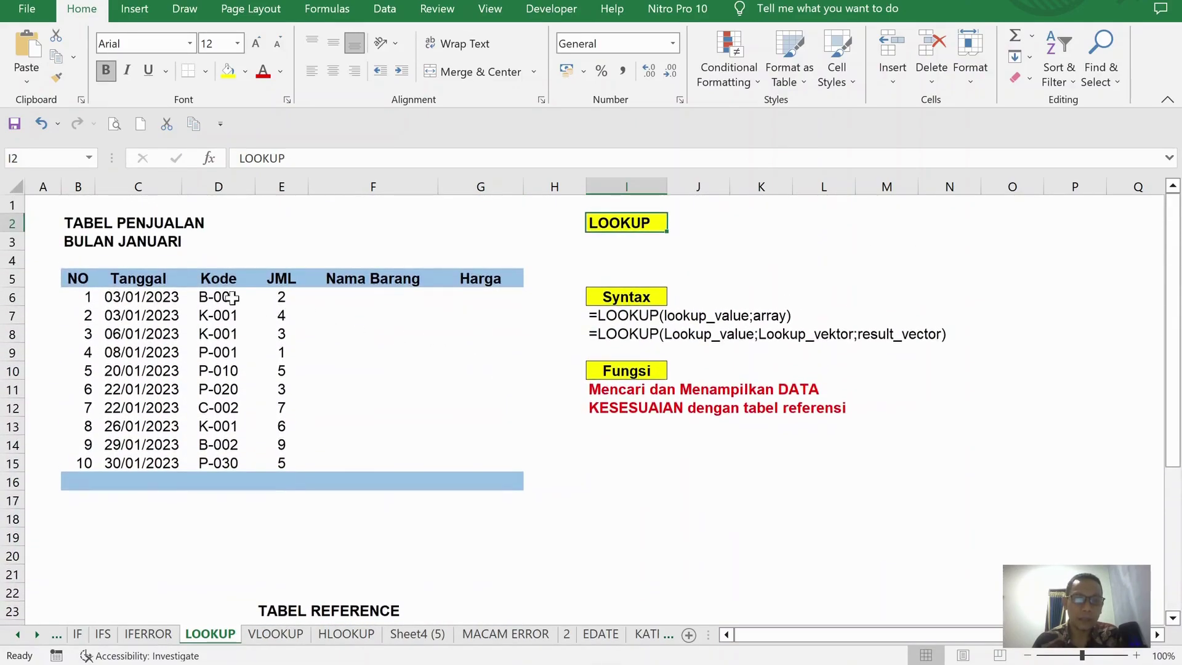
Examine the Kode values in D6:D15 and the empty Nama Barang and Harga cells in F6:G15.
drag(232, 298, 232, 463)
click(231, 301)
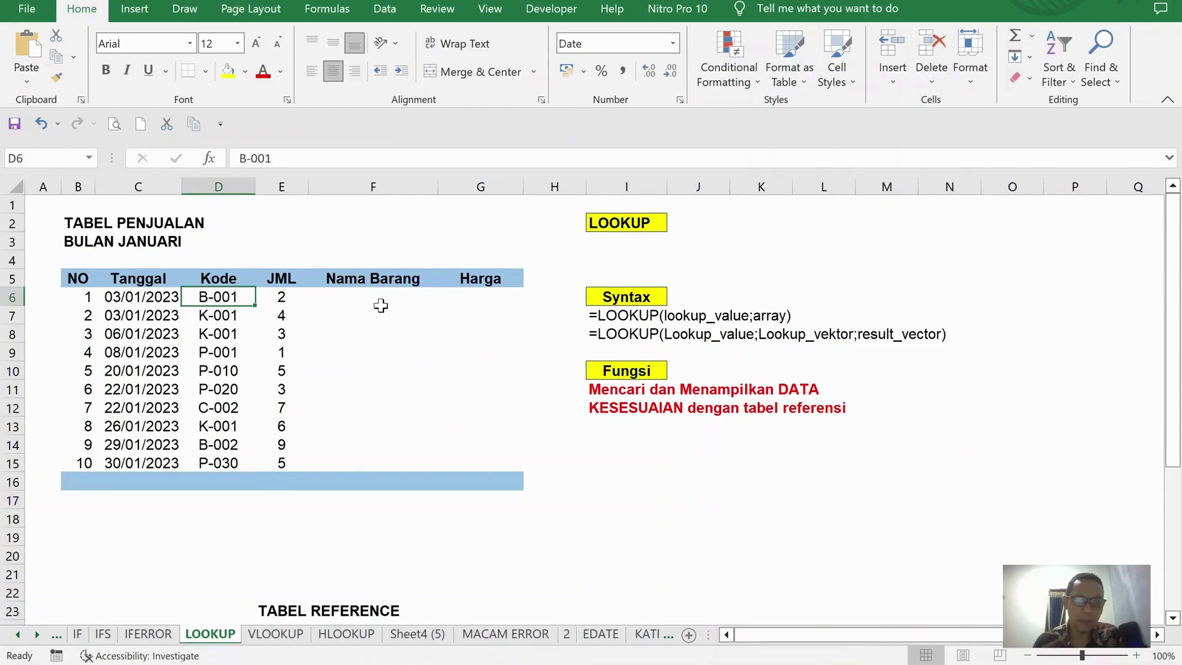
drag(381, 301, 382, 455)
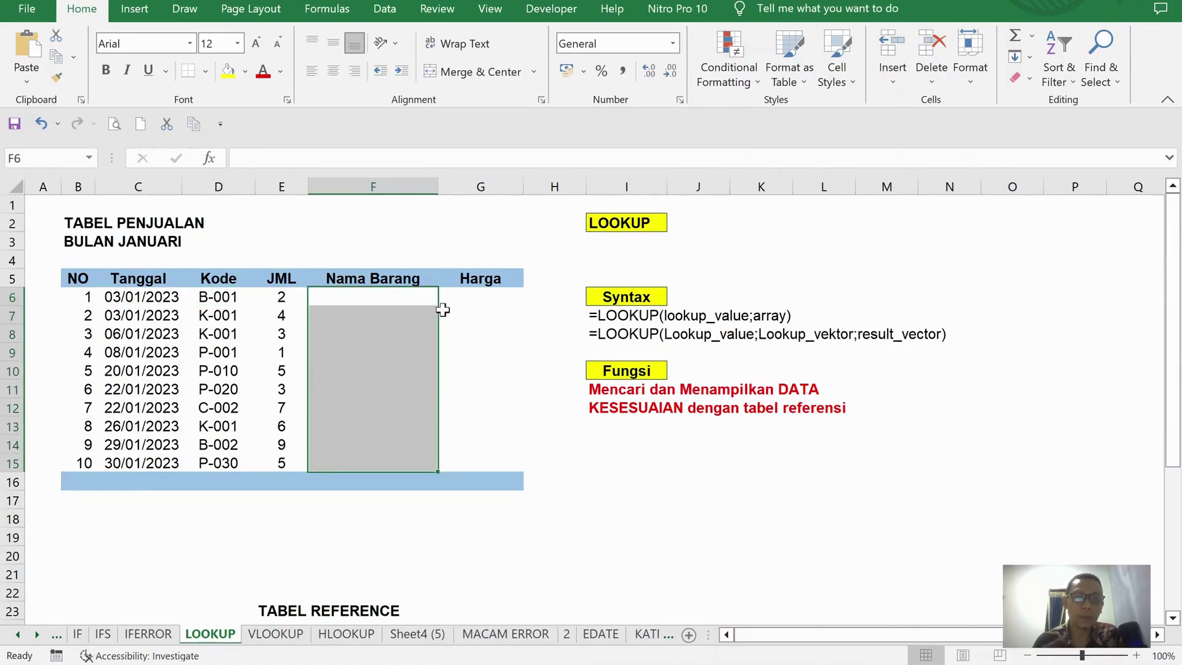
click(472, 302)
drag(472, 302, 468, 463)
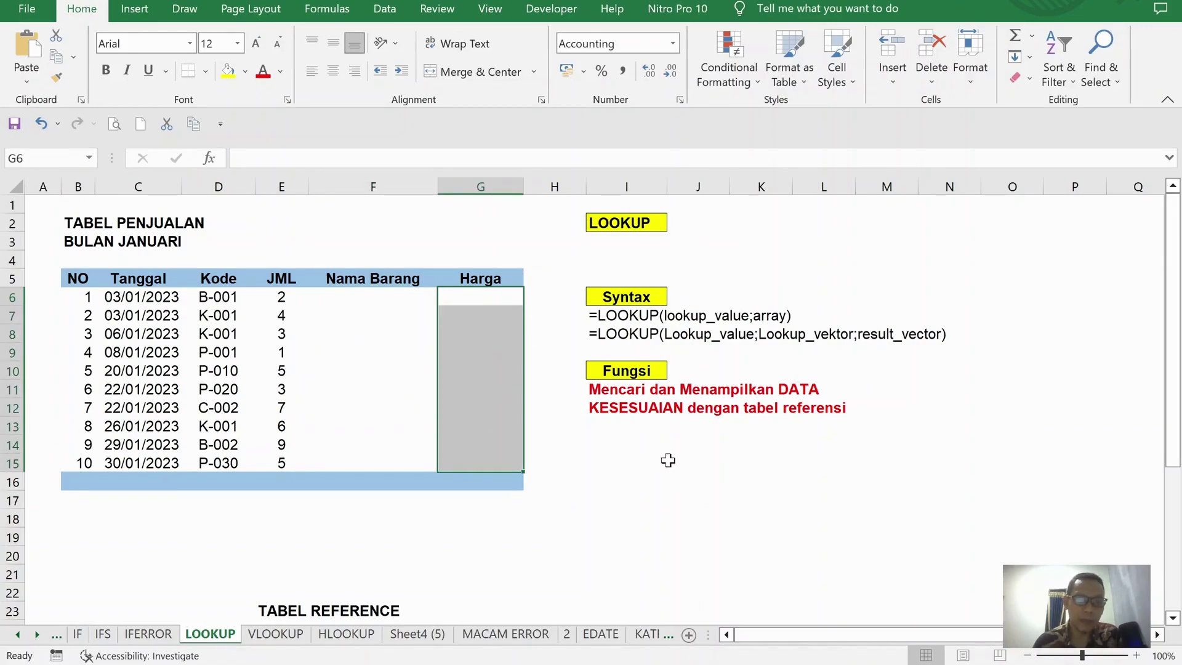
click(223, 300)
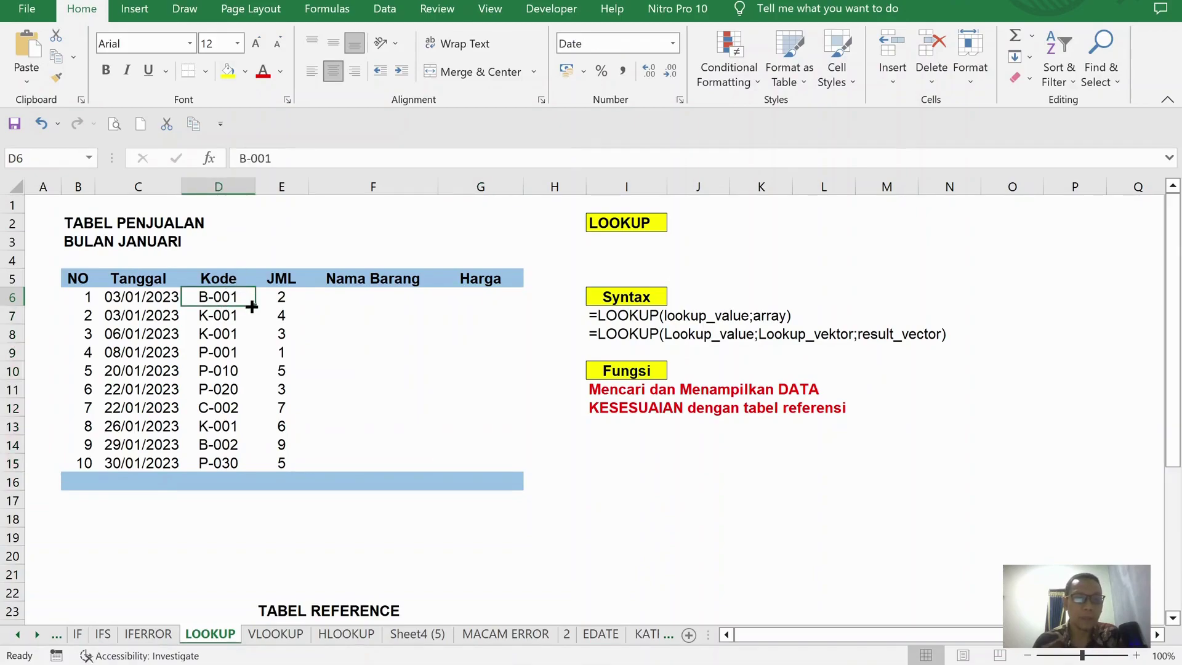
Compare the KODE column of the reference table, E25:E35, with the sales table's Kode column and its empty Nama Barang and Harga cells.
scroll(400, 302, down, 1)
scroll(477, 293, up, 1)
scroll(494, 319, down, 3)
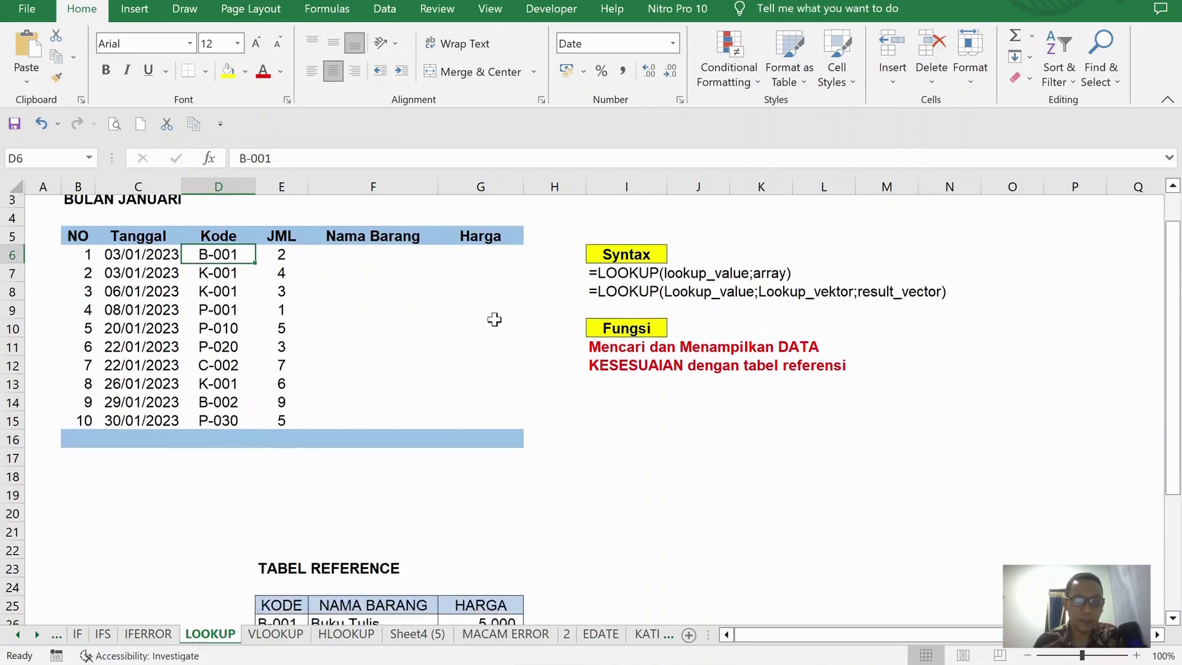
scroll(495, 319, down, 3)
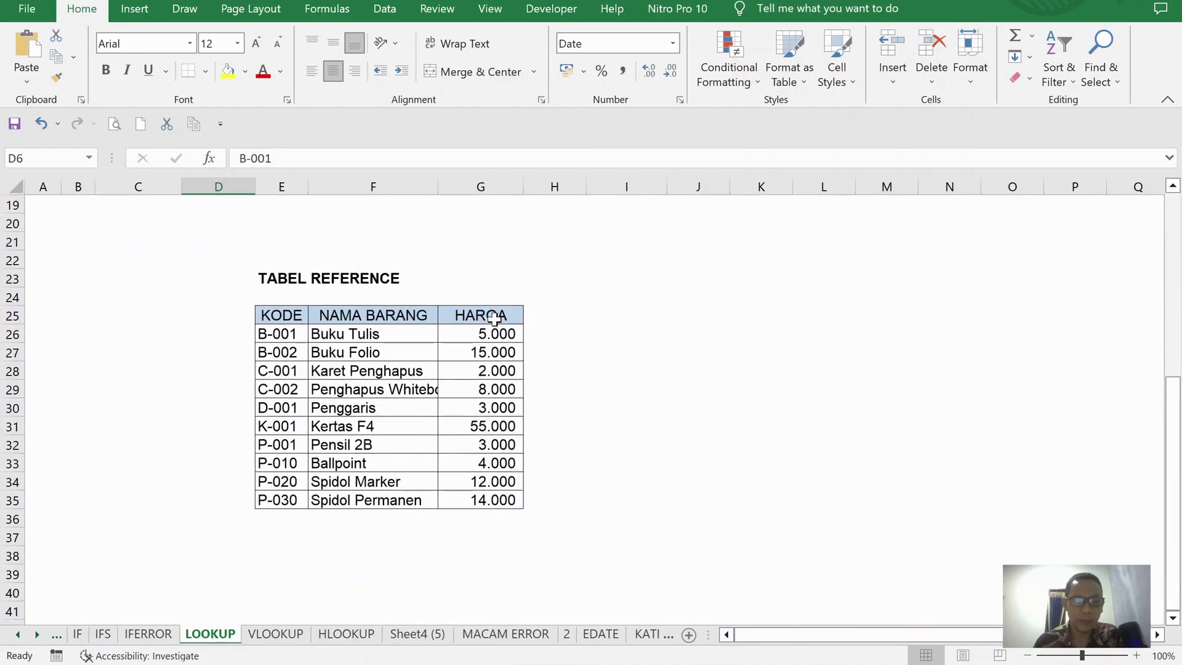
drag(295, 314, 285, 499)
scroll(369, 413, up, 6)
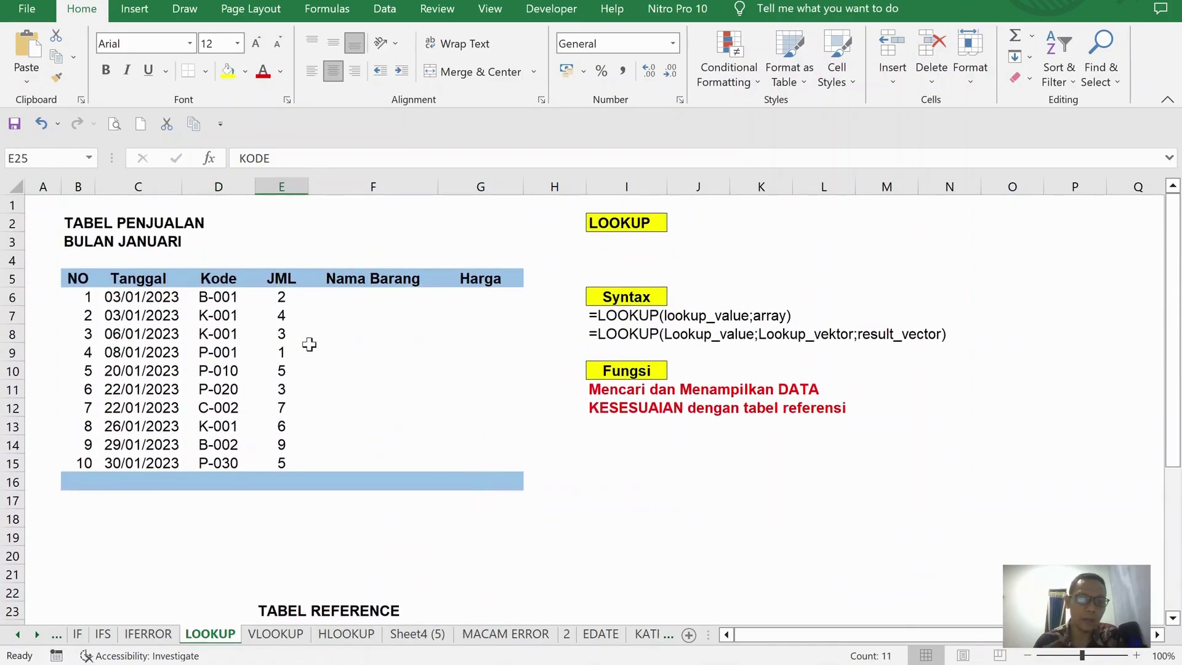
scroll(335, 360, down, 5)
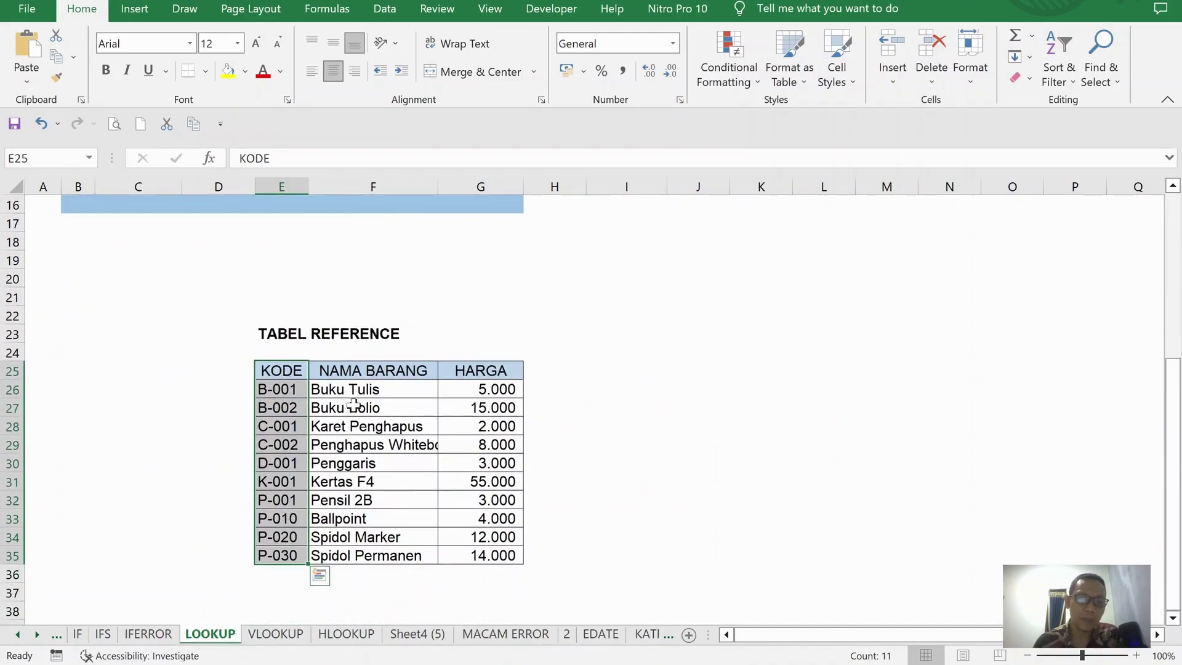
scroll(458, 307, up, 2)
scroll(462, 306, up, 4)
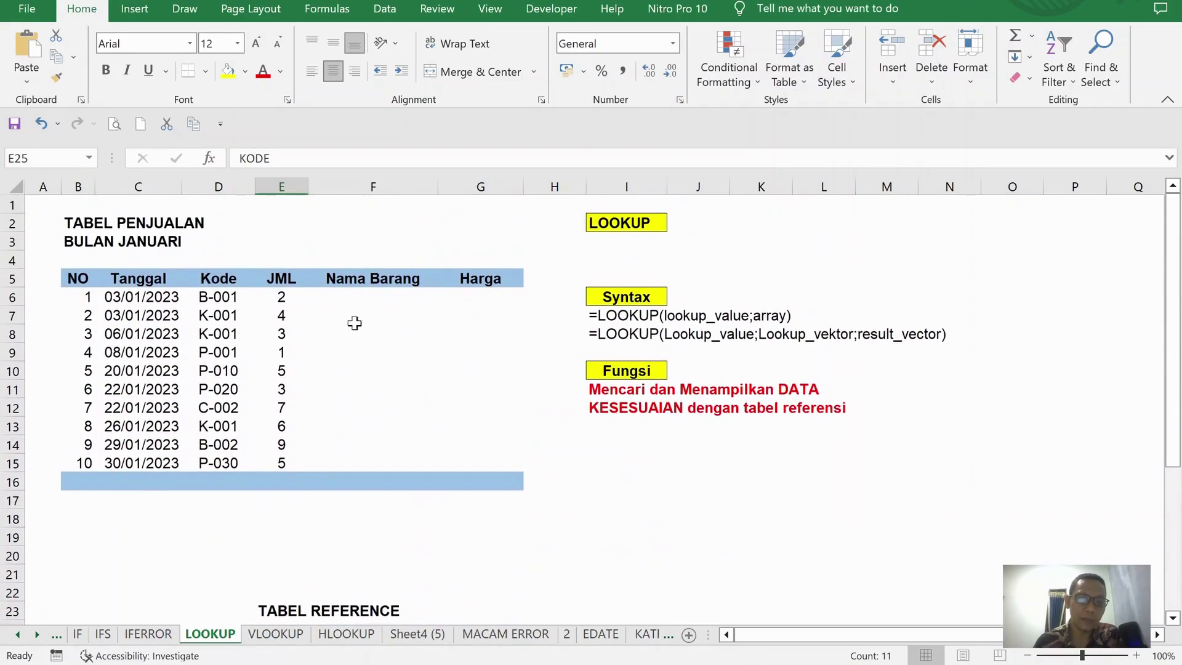
drag(234, 297, 223, 463)
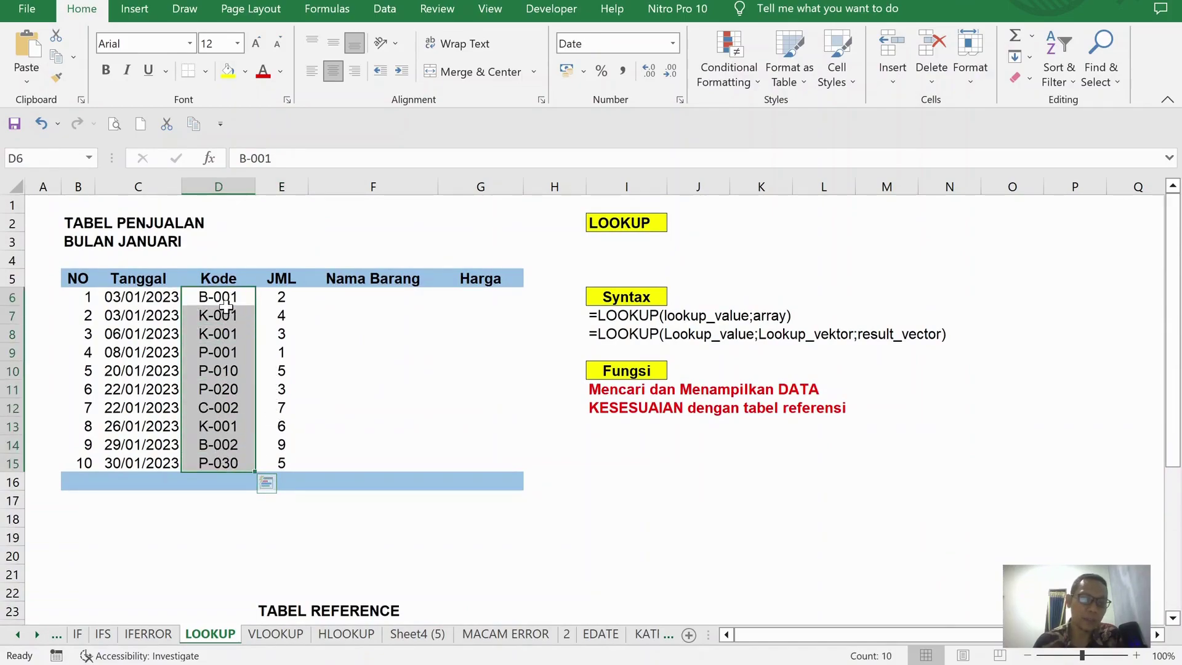
click(341, 298)
click(479, 297)
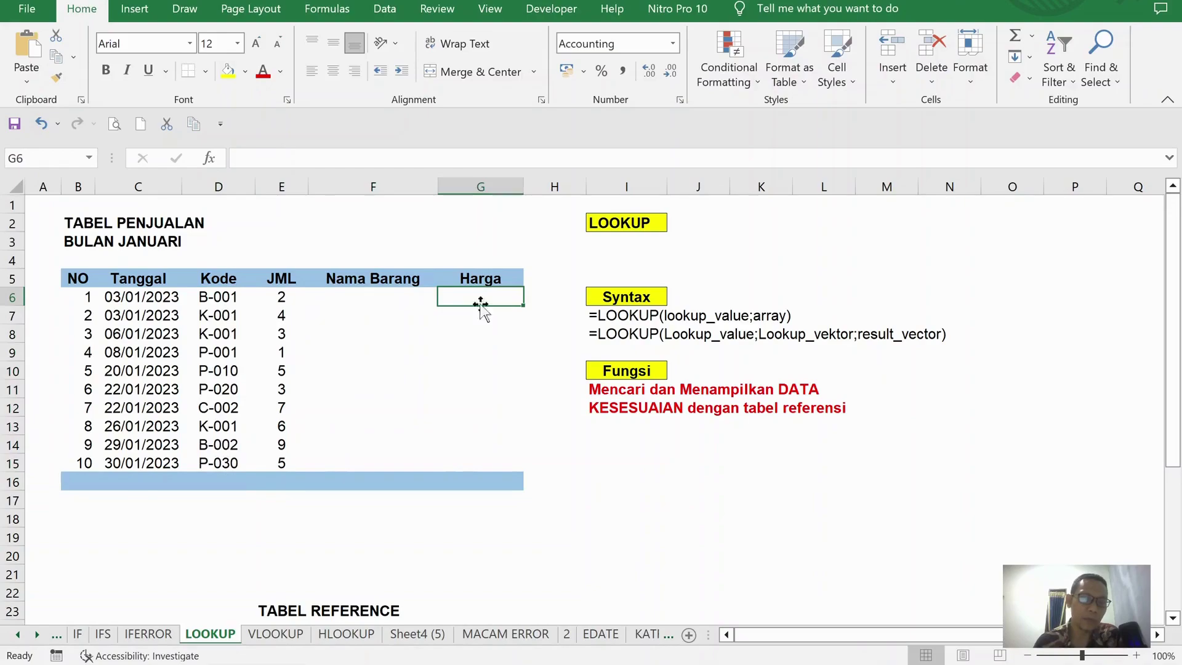
scroll(483, 332, down, 1)
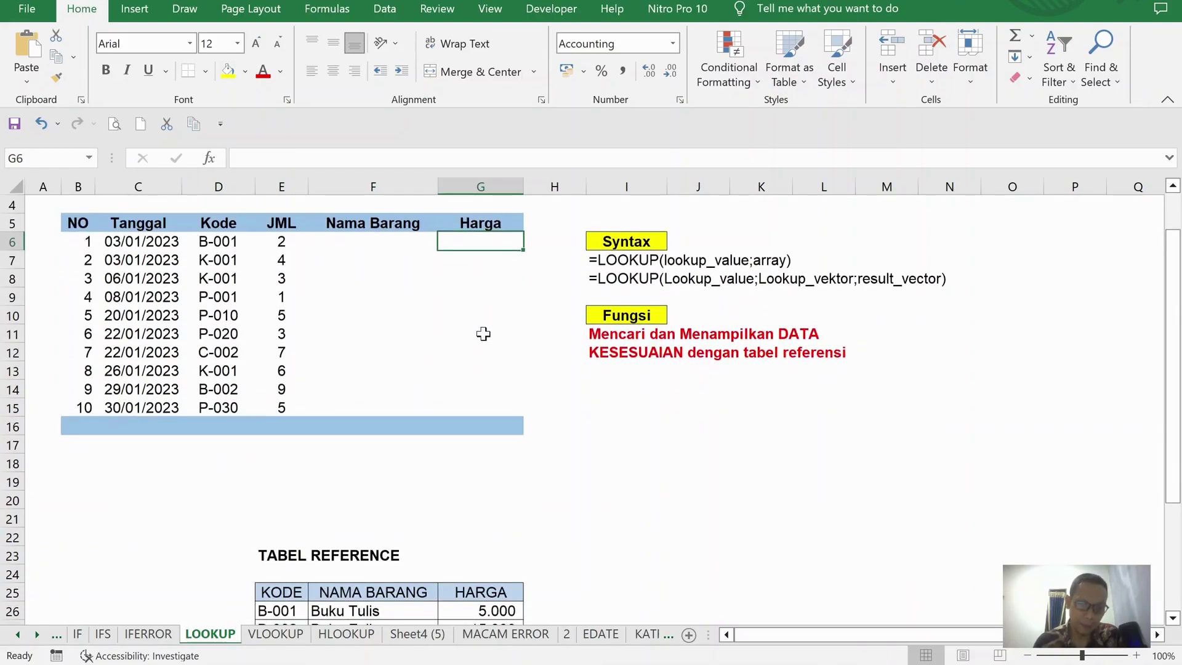
scroll(484, 333, up, 1)
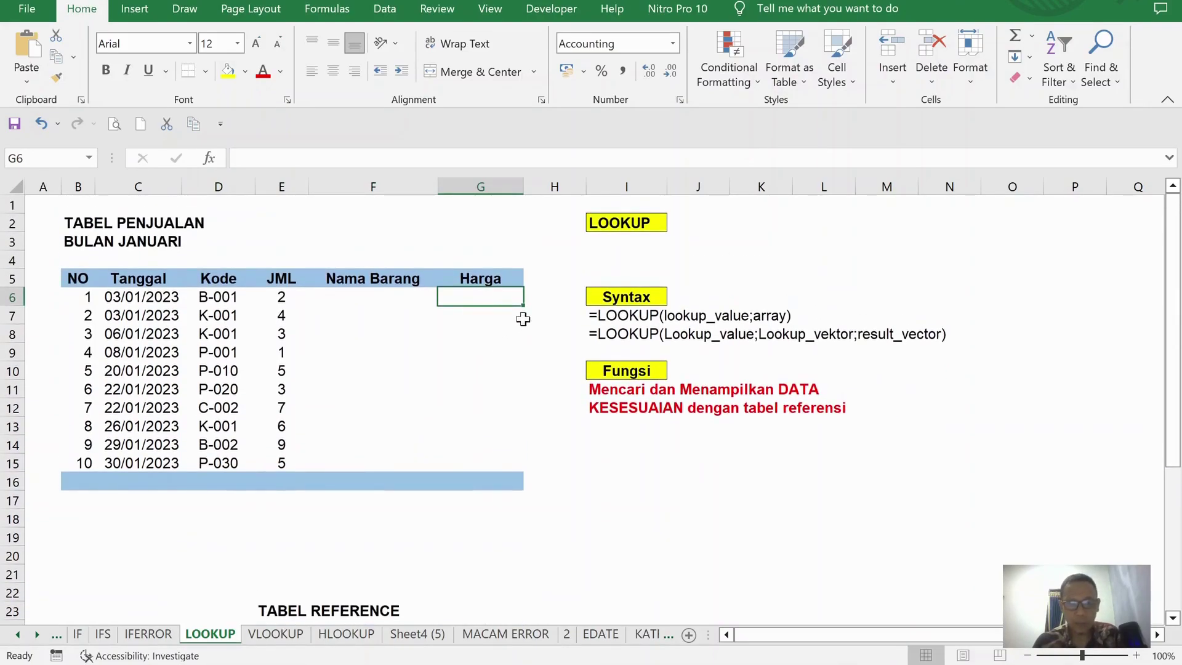
Read the two LOOKUP syntax forms in I7 and I8 and relate lookup_value to the sales table's Kode cells.
click(629, 316)
click(627, 334)
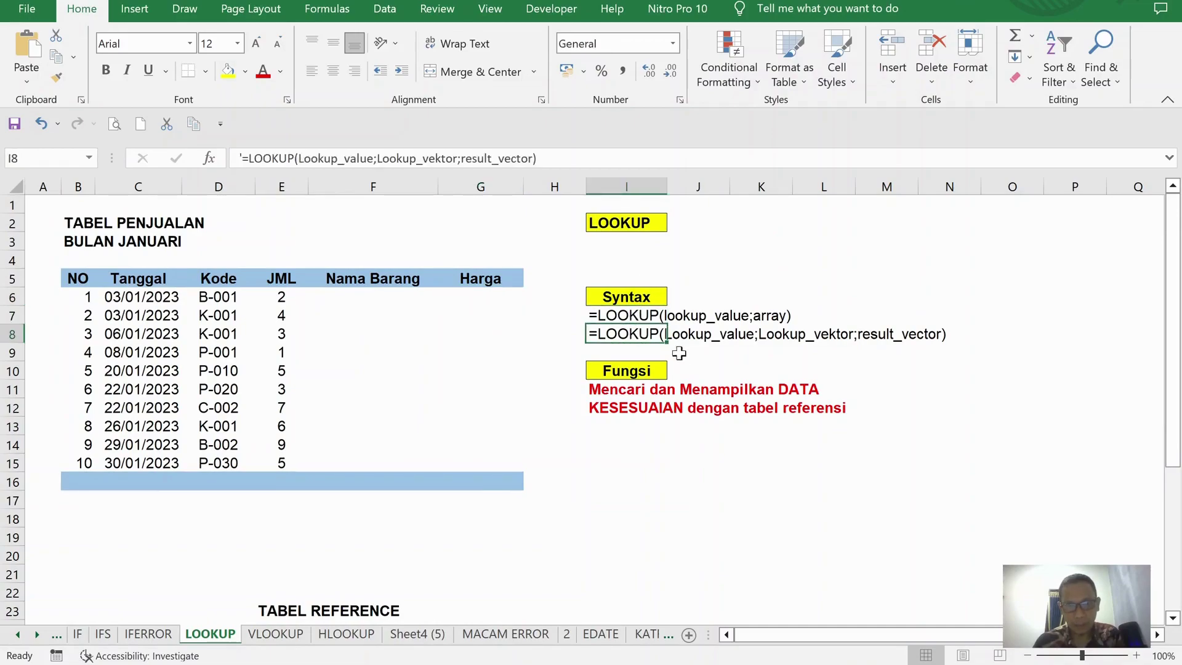
click(617, 317)
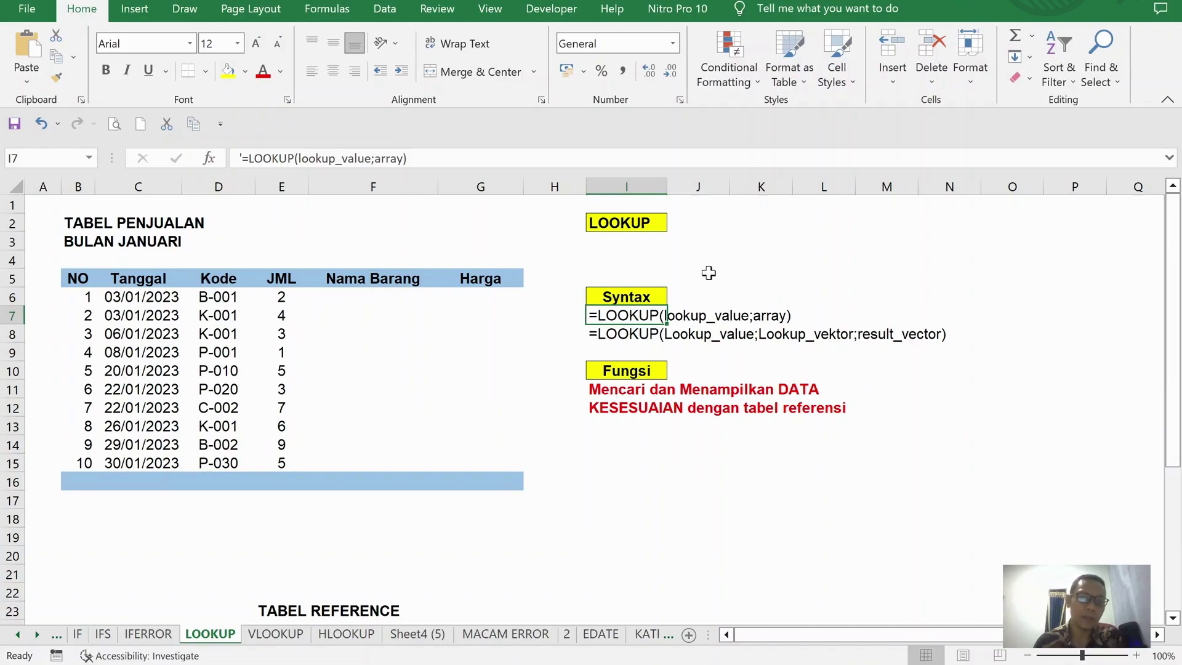
click(769, 294)
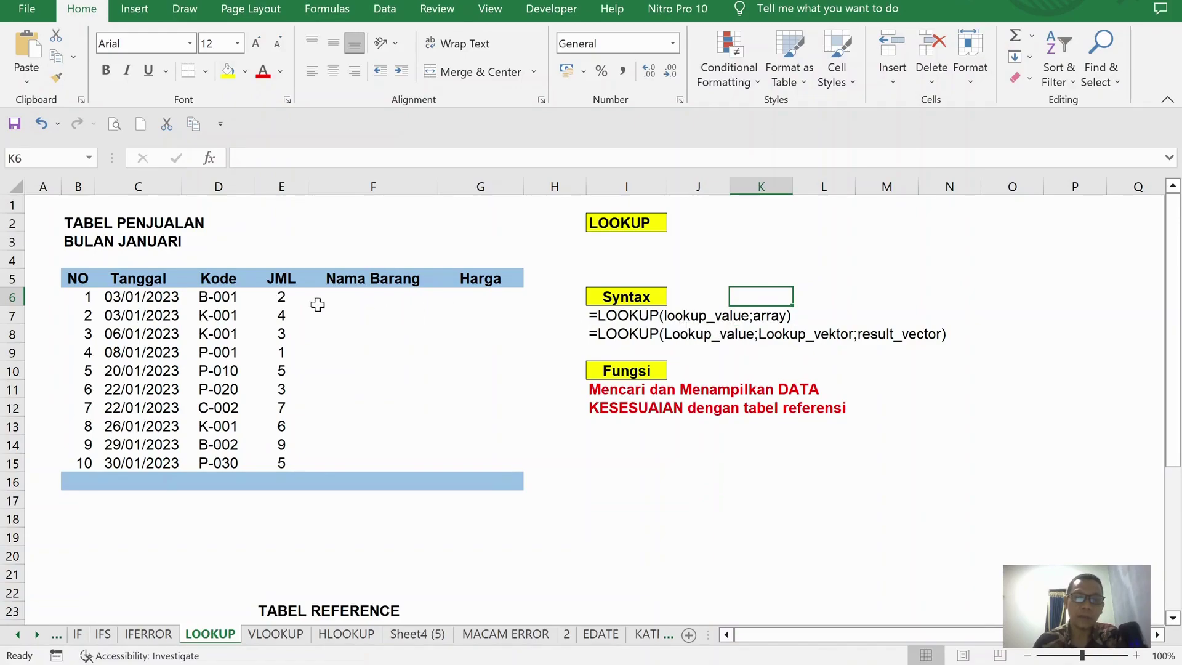
click(209, 294)
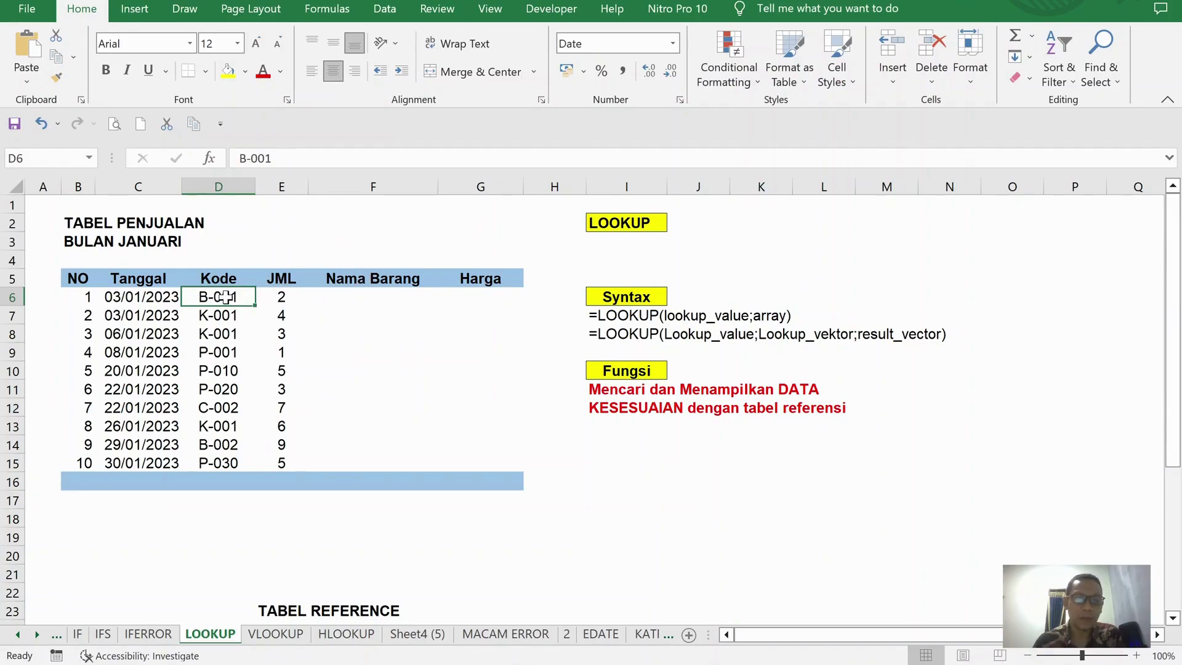
drag(215, 298, 219, 464)
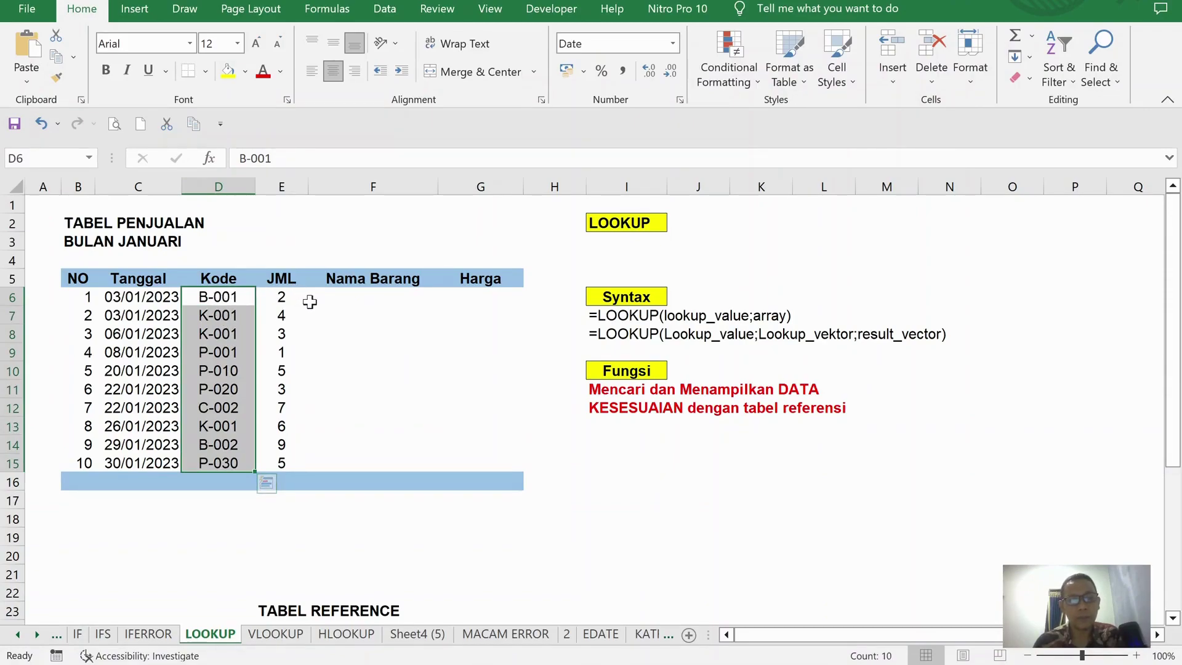
click(220, 298)
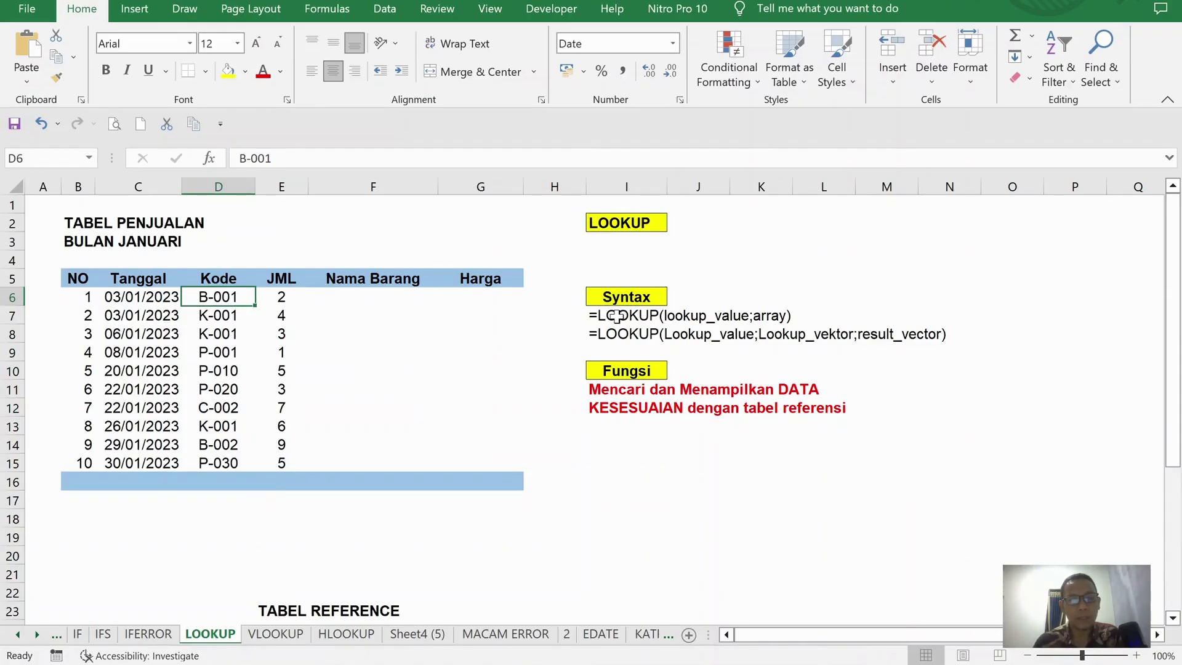
click(345, 295)
click(476, 298)
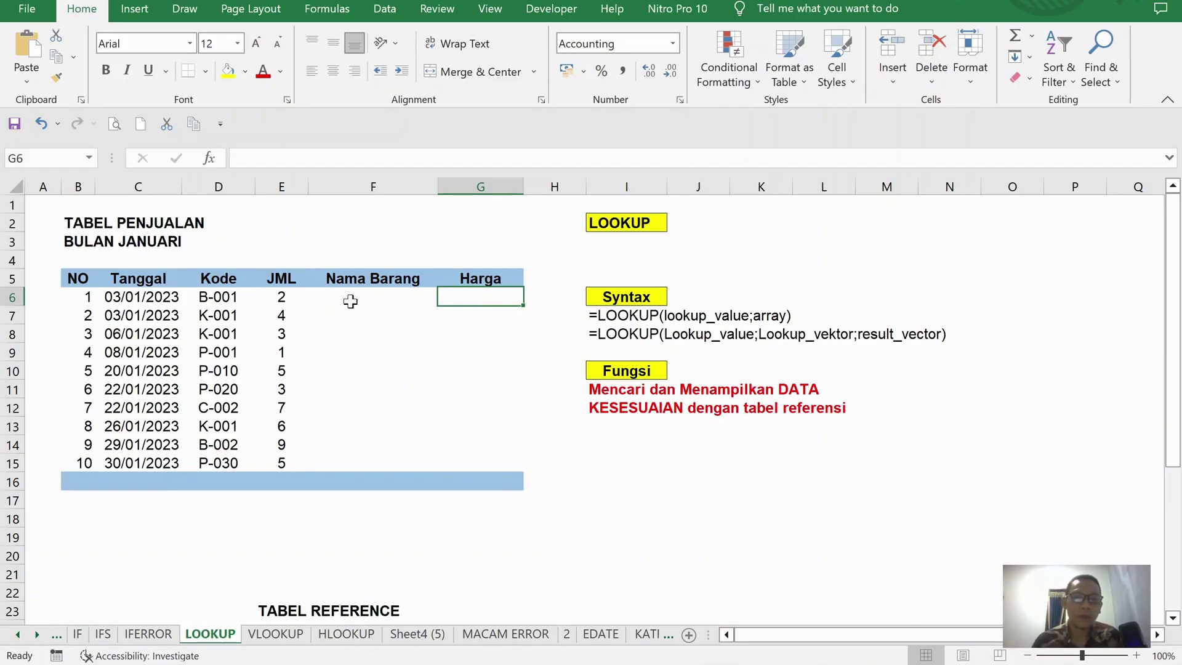
click(239, 298)
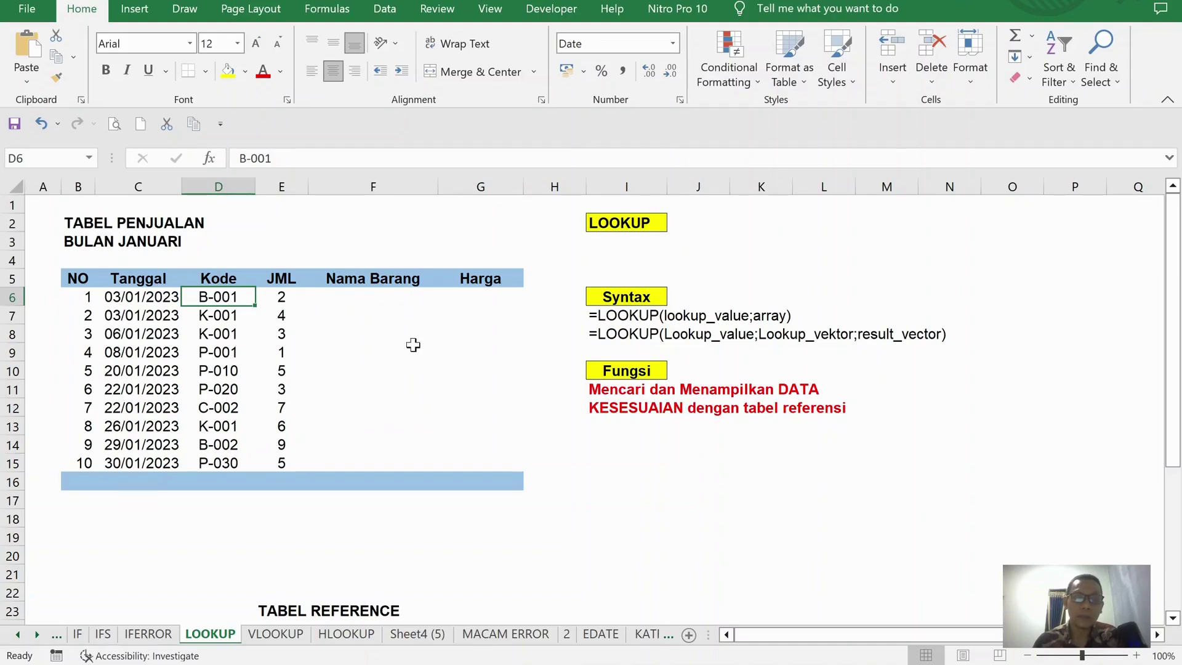
click(628, 316)
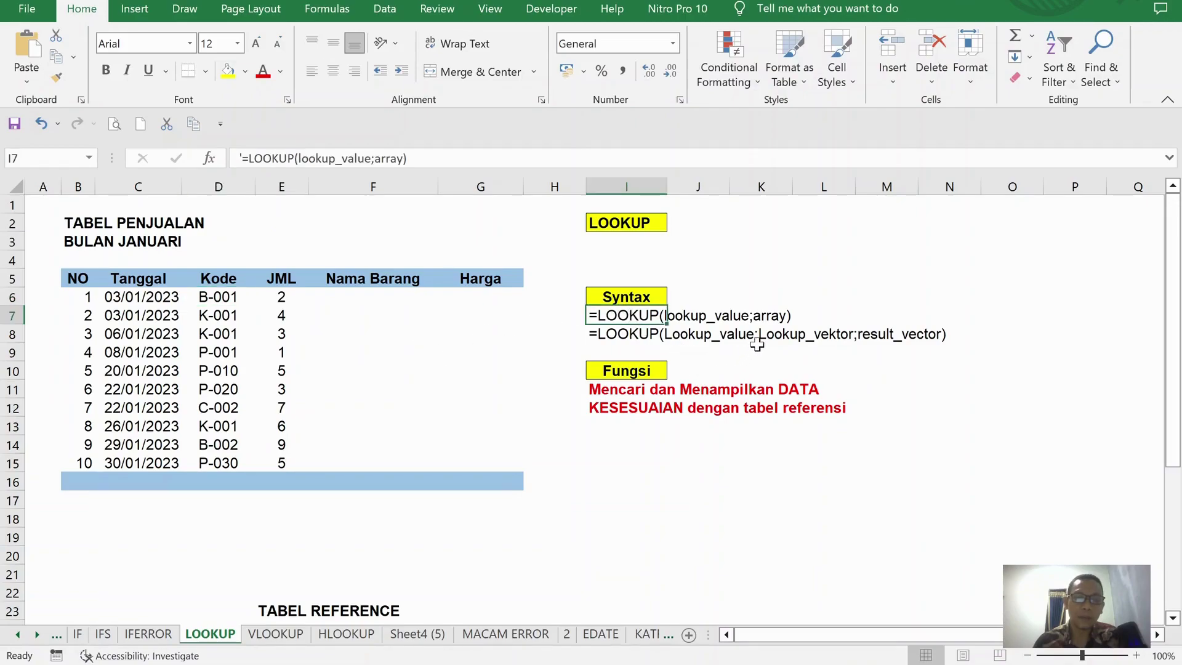
click(885, 302)
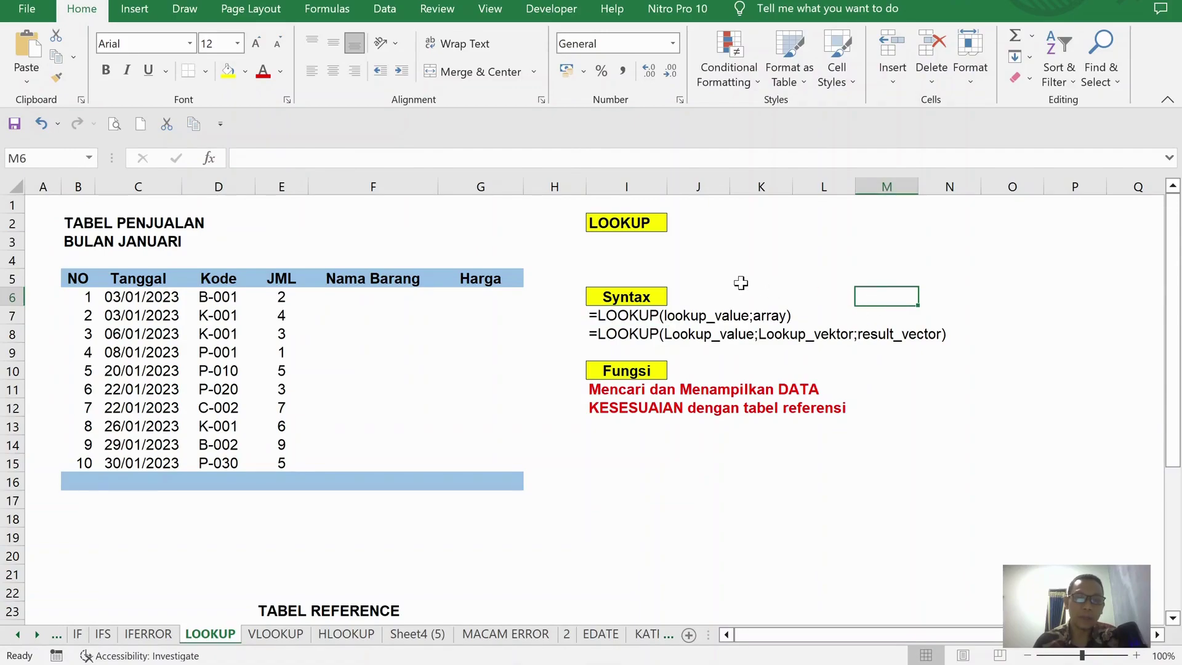
Relate the array argument of the syntax in I7 to the codes and item names in E26:F35 of the reference table.
scroll(474, 385, down, 5)
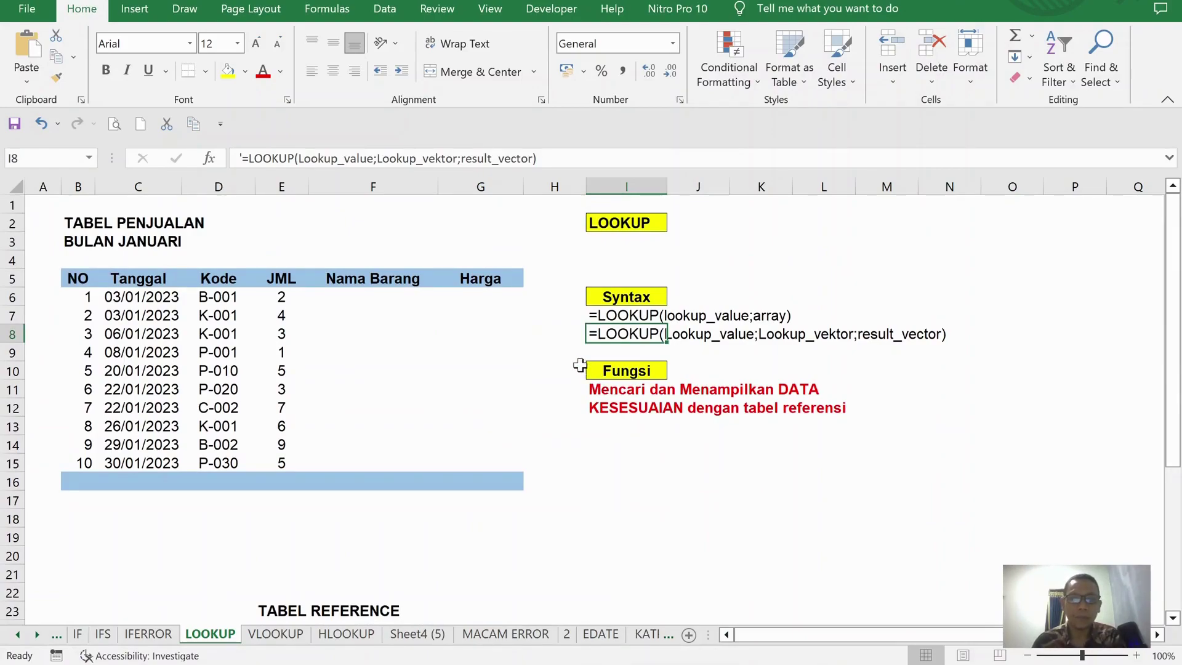
click(604, 312)
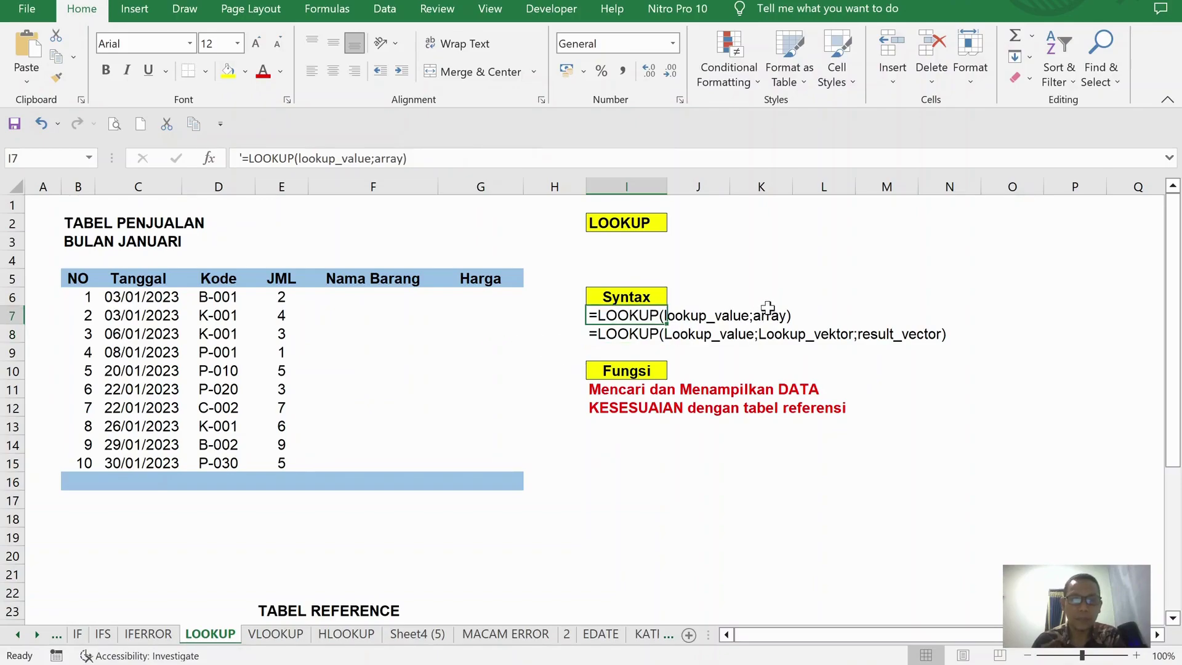
scroll(471, 411, down, 4)
drag(289, 443, 353, 609)
scroll(427, 417, up, 4)
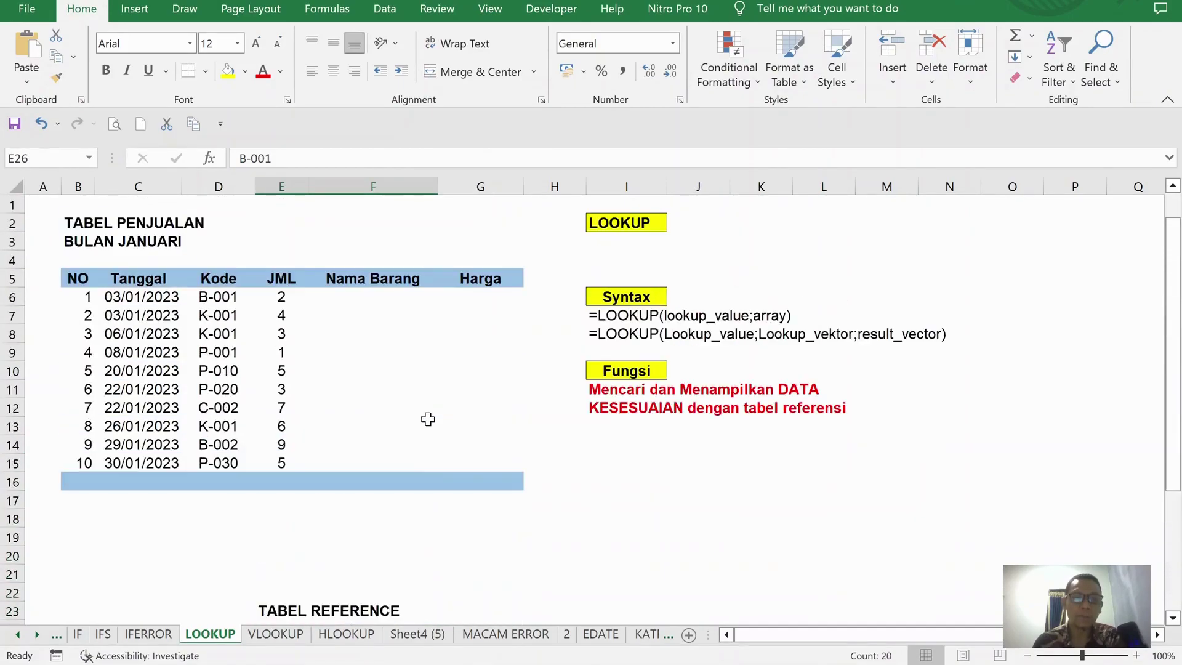
click(375, 294)
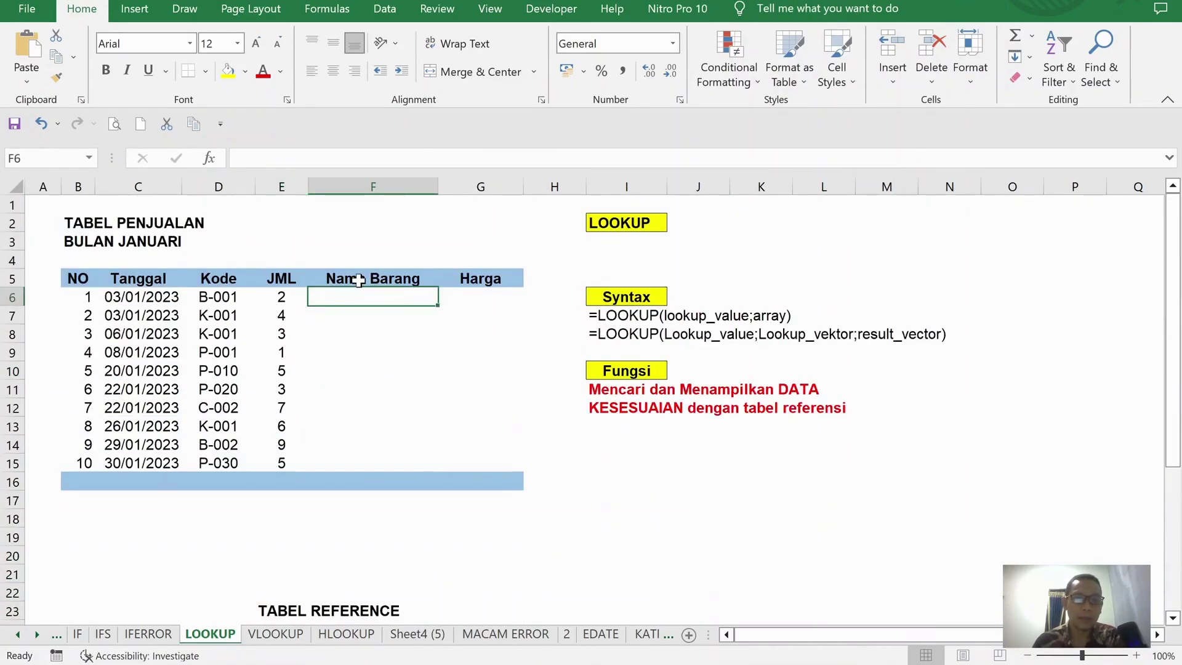
scroll(425, 417, down, 4)
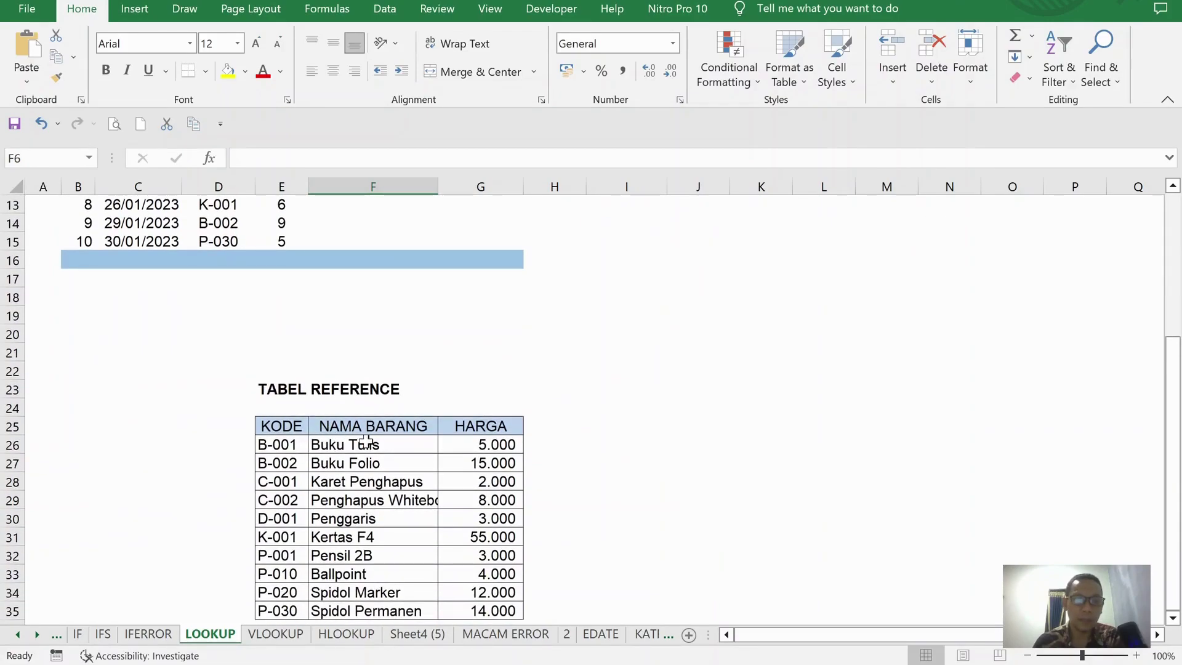
Relate the LOOKUP syntax in I7 to the empty Harga cell G6 and the columns of the reference table.
scroll(390, 390, up, 4)
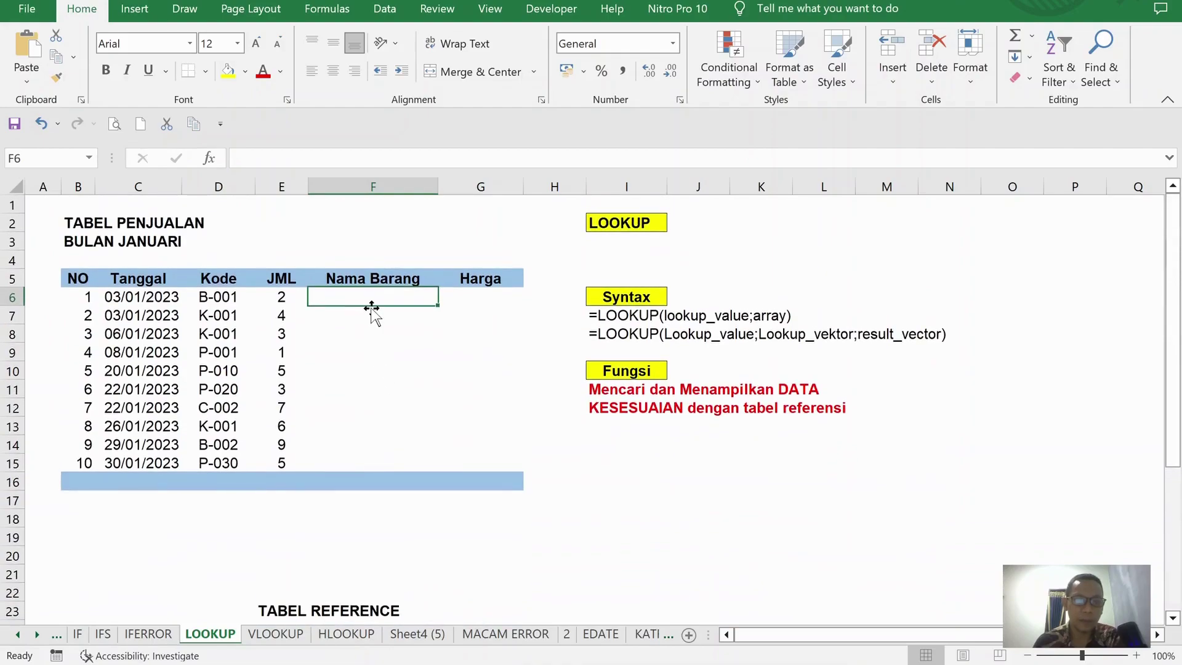
click(598, 312)
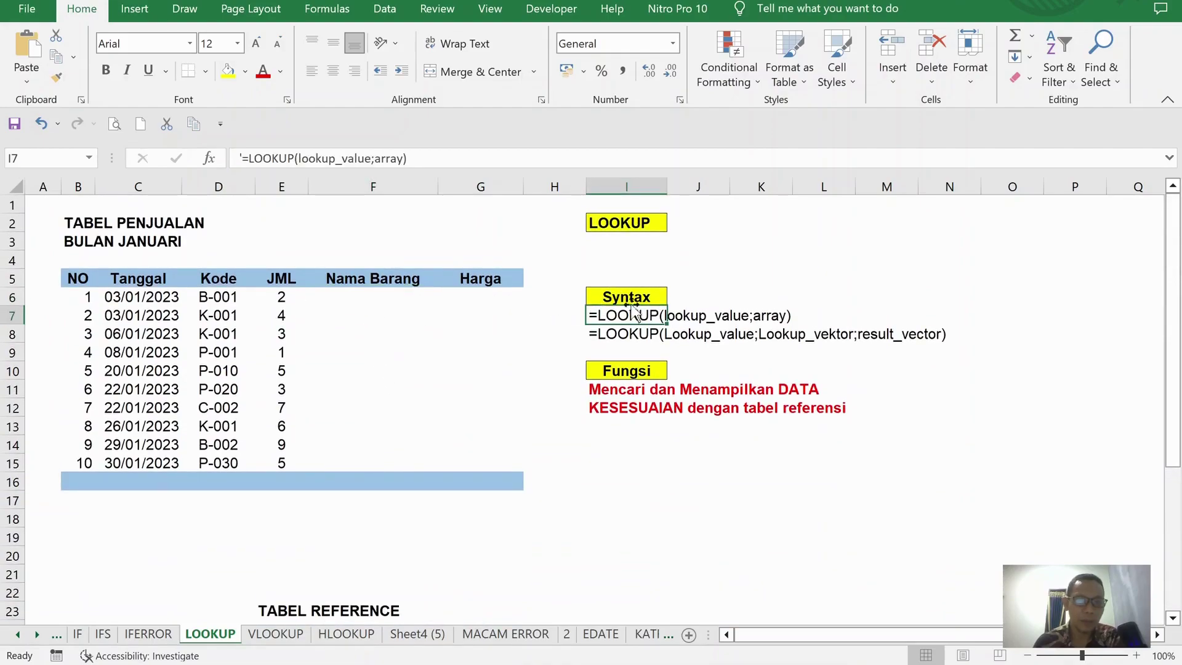
click(752, 251)
click(492, 309)
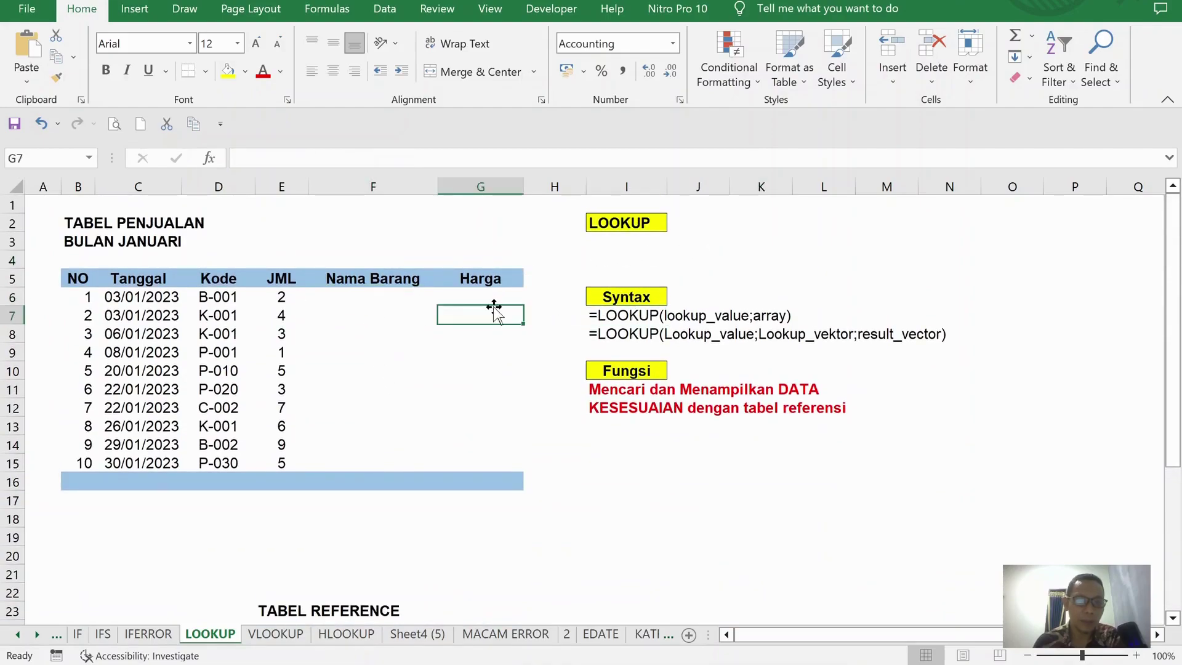
click(491, 296)
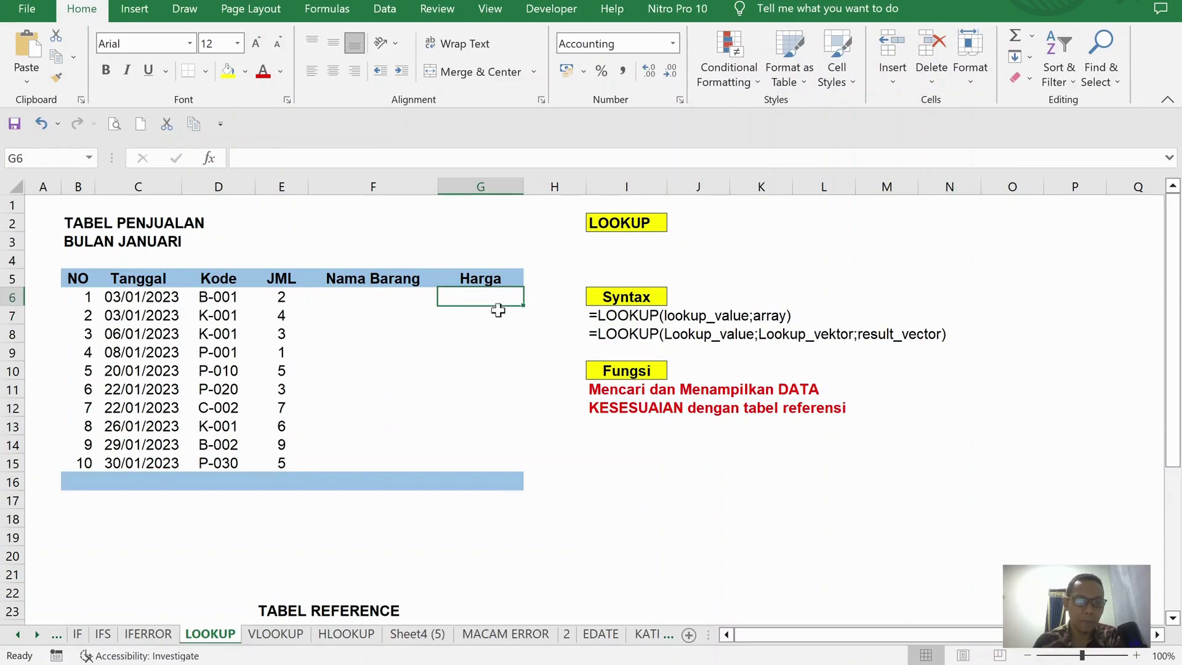
scroll(486, 320, down, 4)
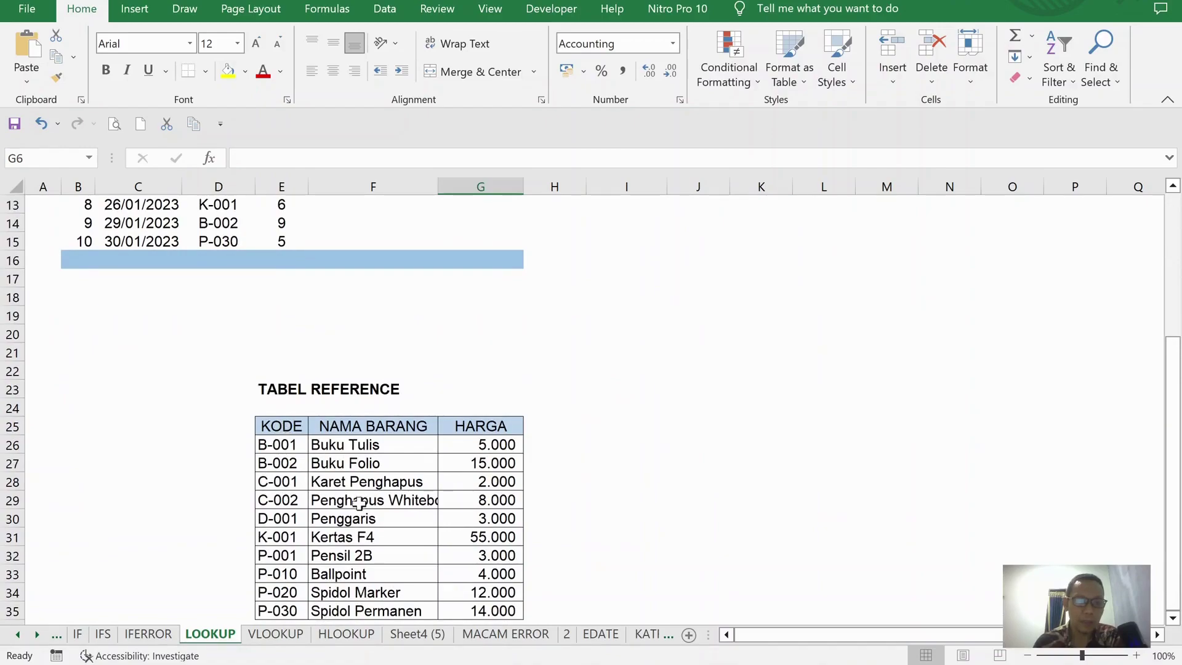
scroll(385, 463, up, 4)
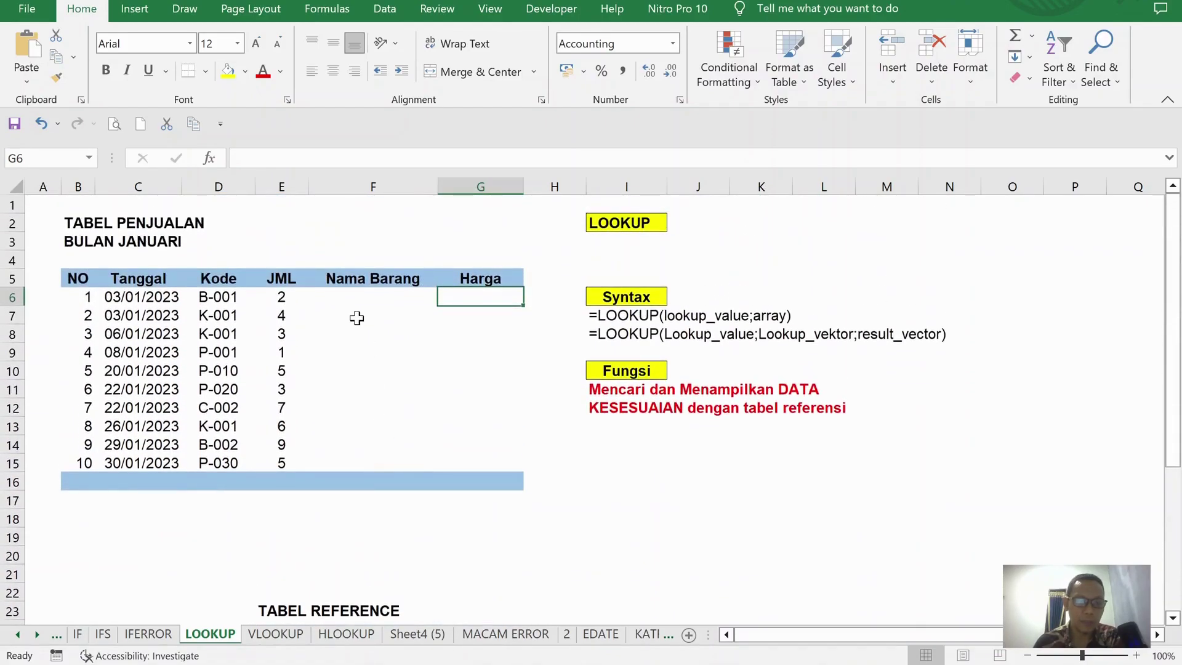
Begin a LOOKUP formula in the first Nama Barang cell, F6, with D6 as the lookup value.
click(358, 299)
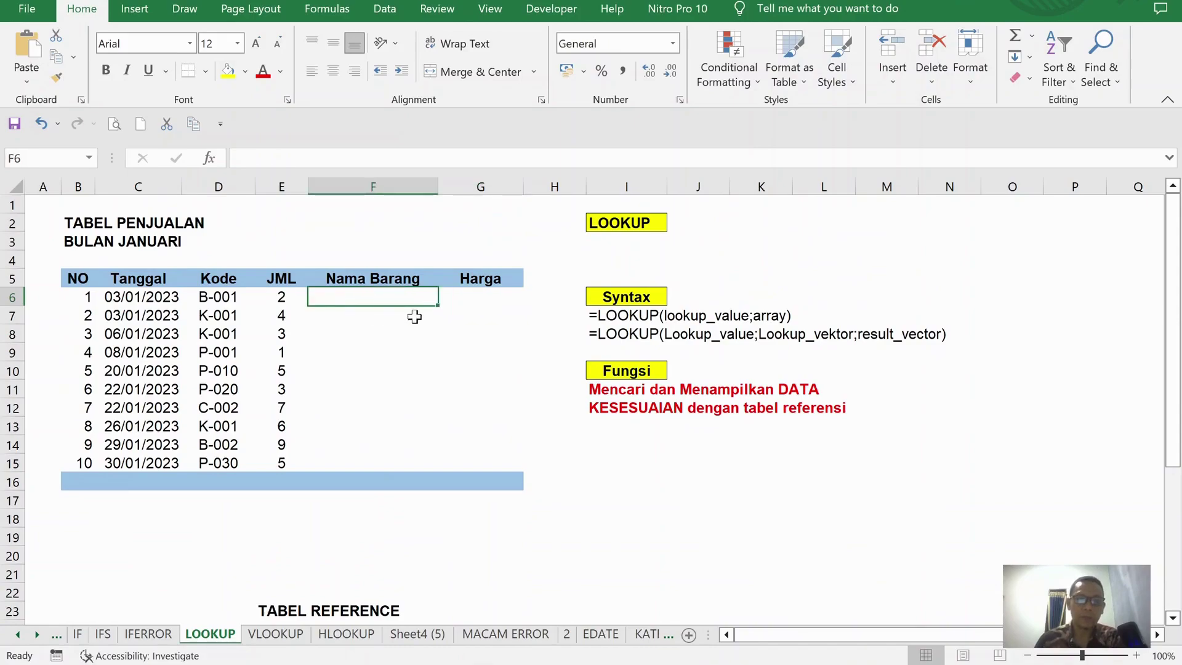
text(=)
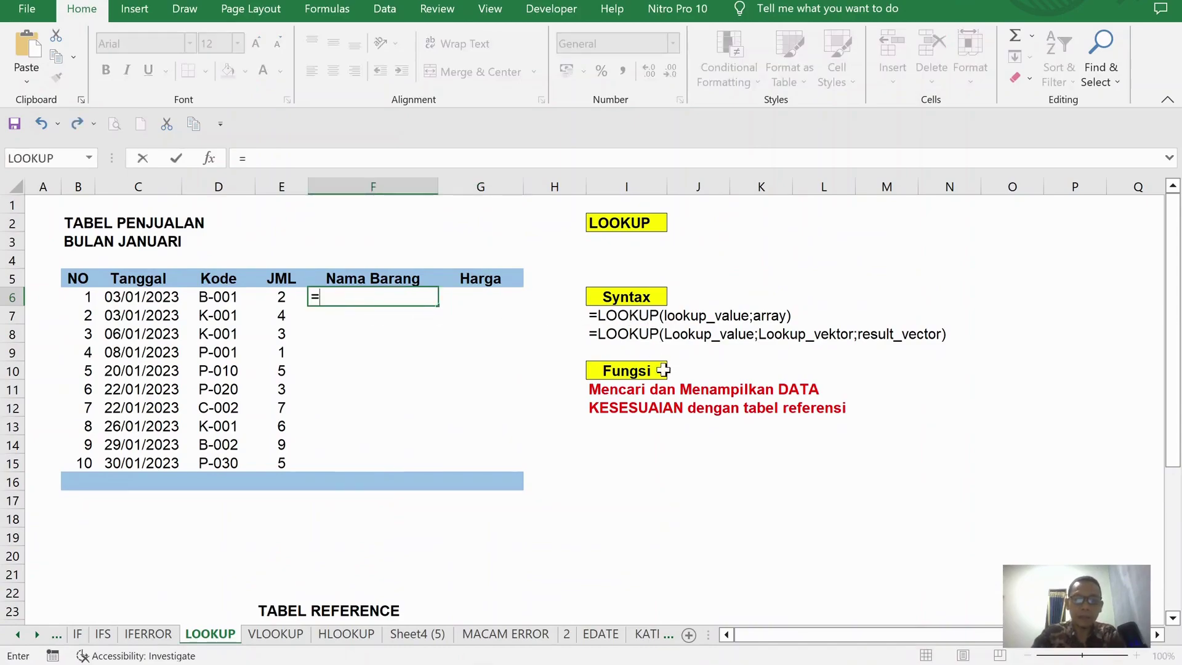
text(LOOKU )
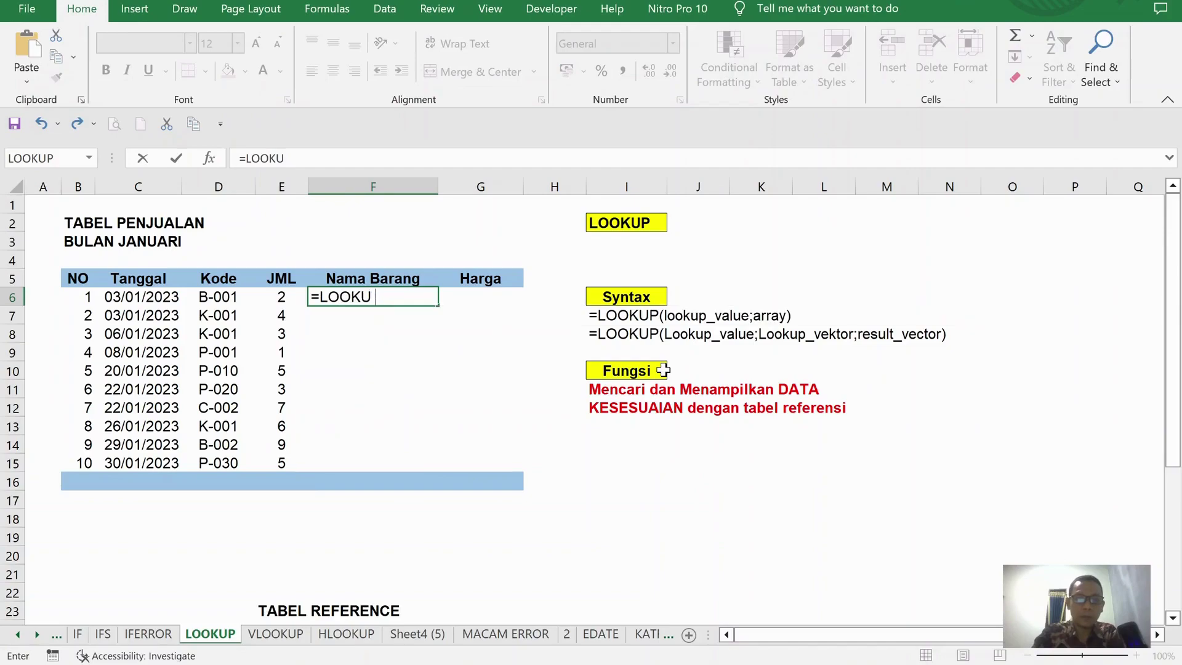
text(P)
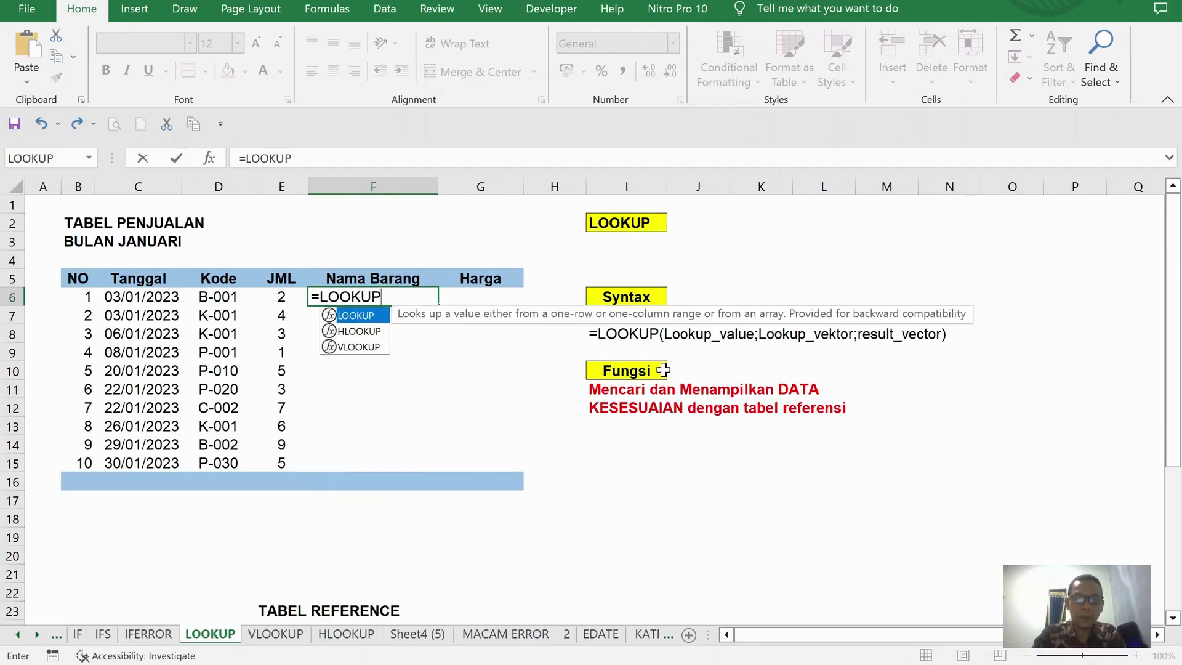
text(()
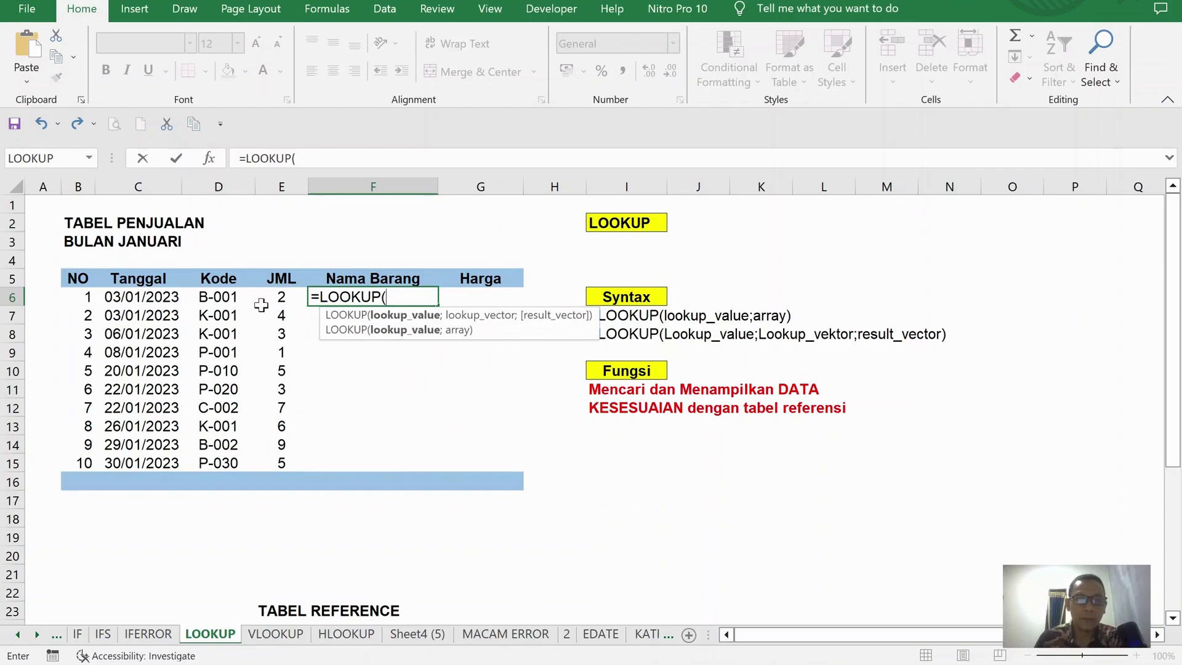
click(224, 299)
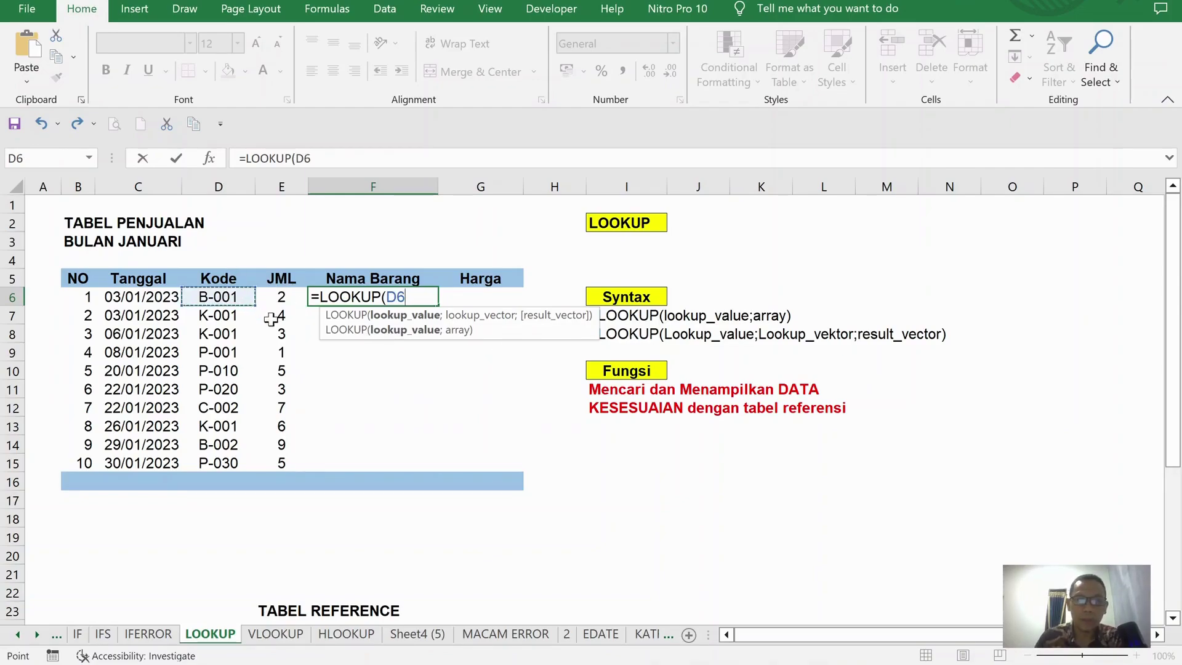
text(;)
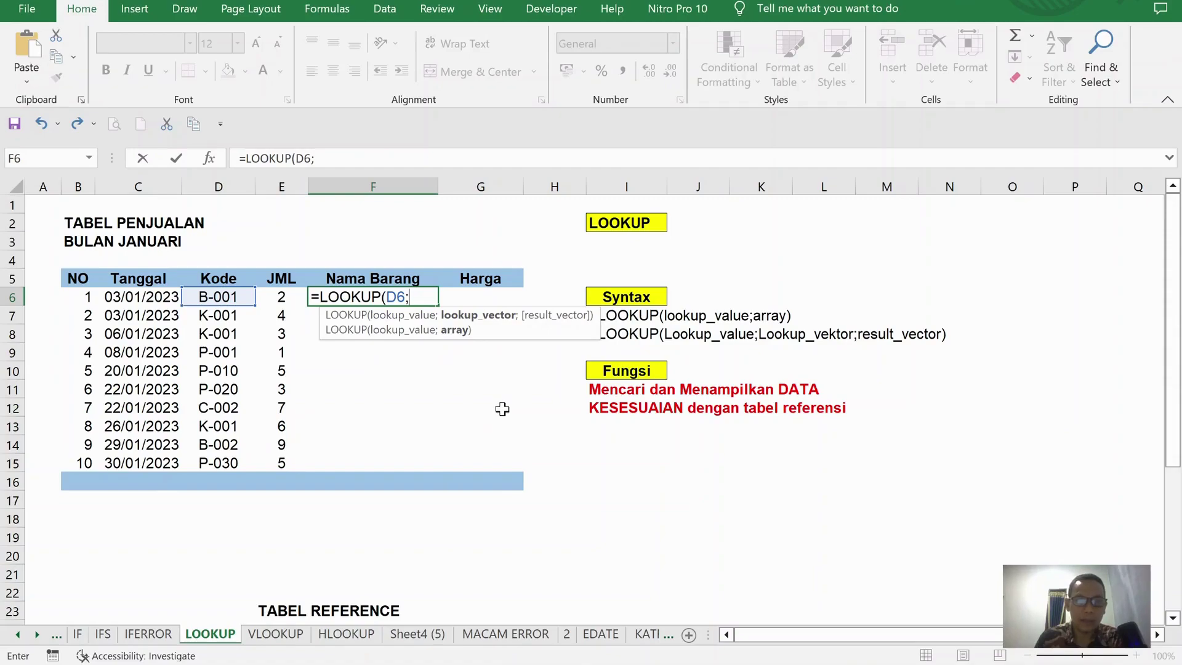
Complete the F6 formula with the reference table's codes and item names as the absolute array $E$26:$F$35.
scroll(502, 408, down, 5)
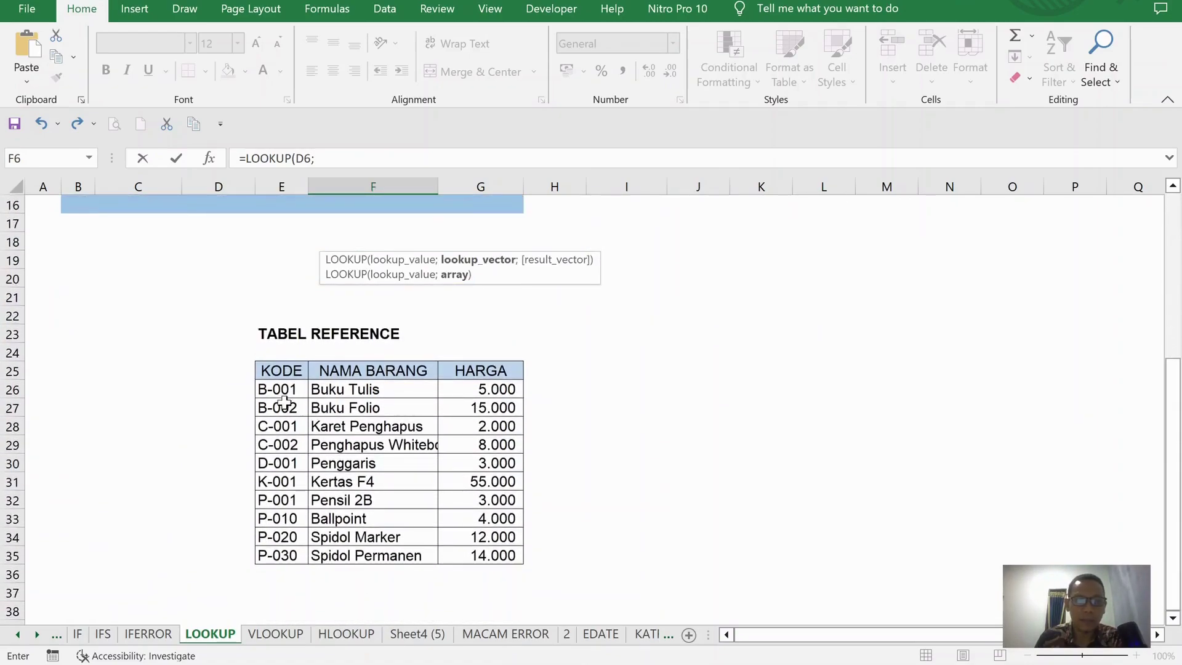
drag(284, 390, 382, 555)
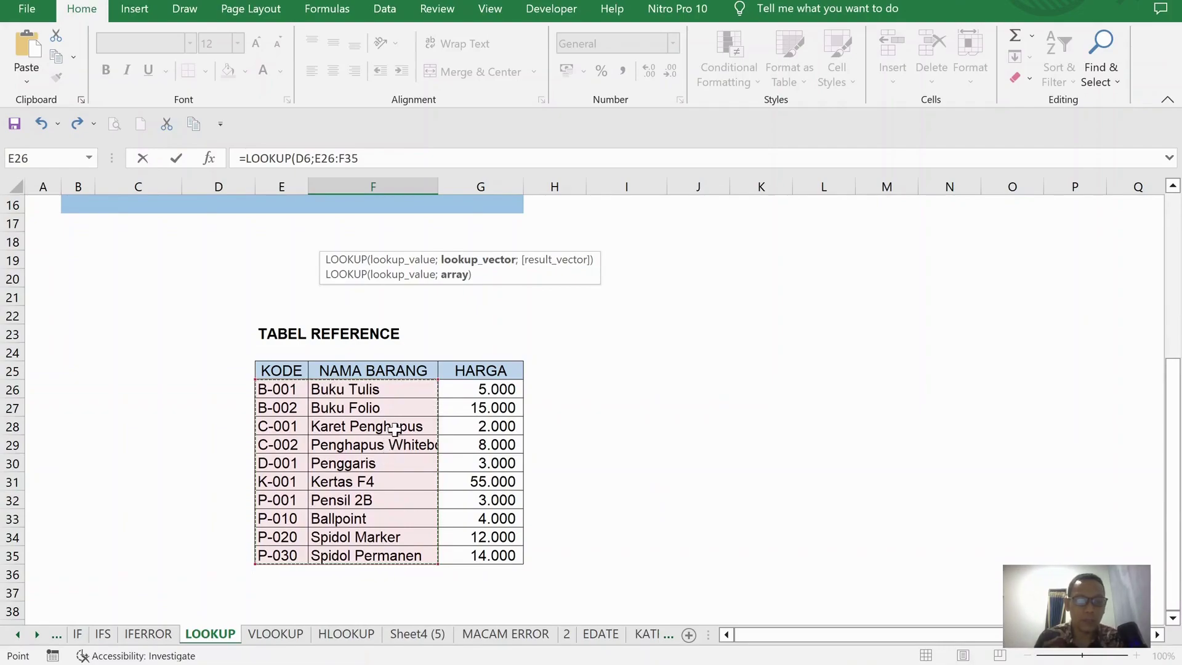
scroll(395, 430, up, 5)
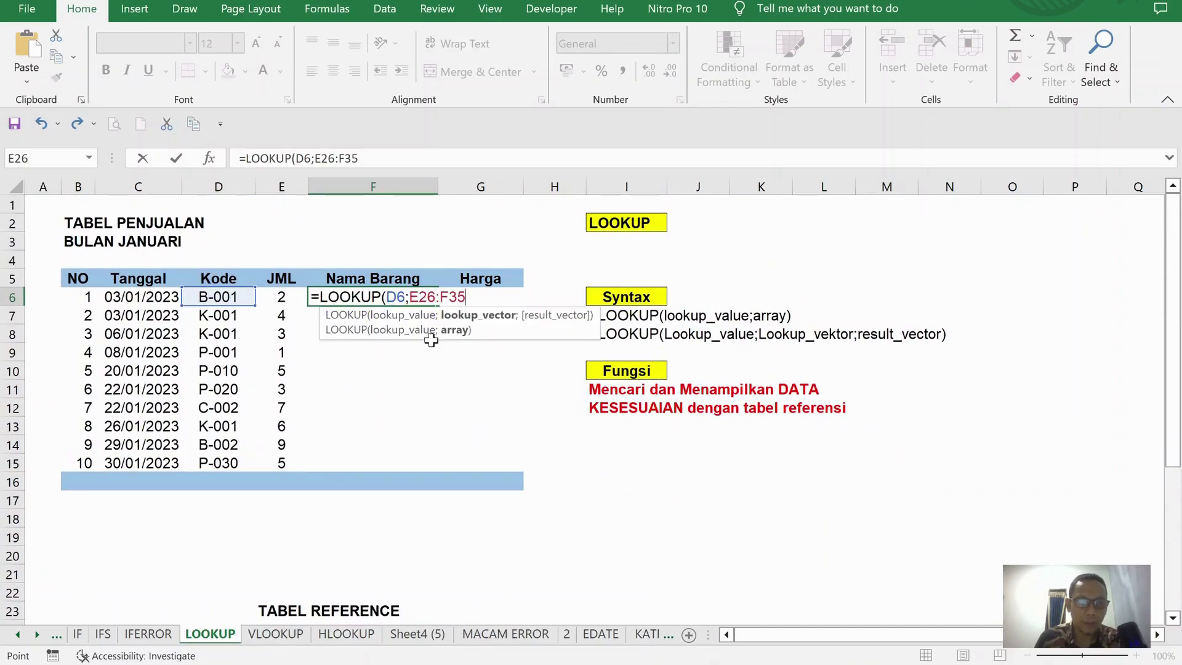
scroll(430, 465, down, 5)
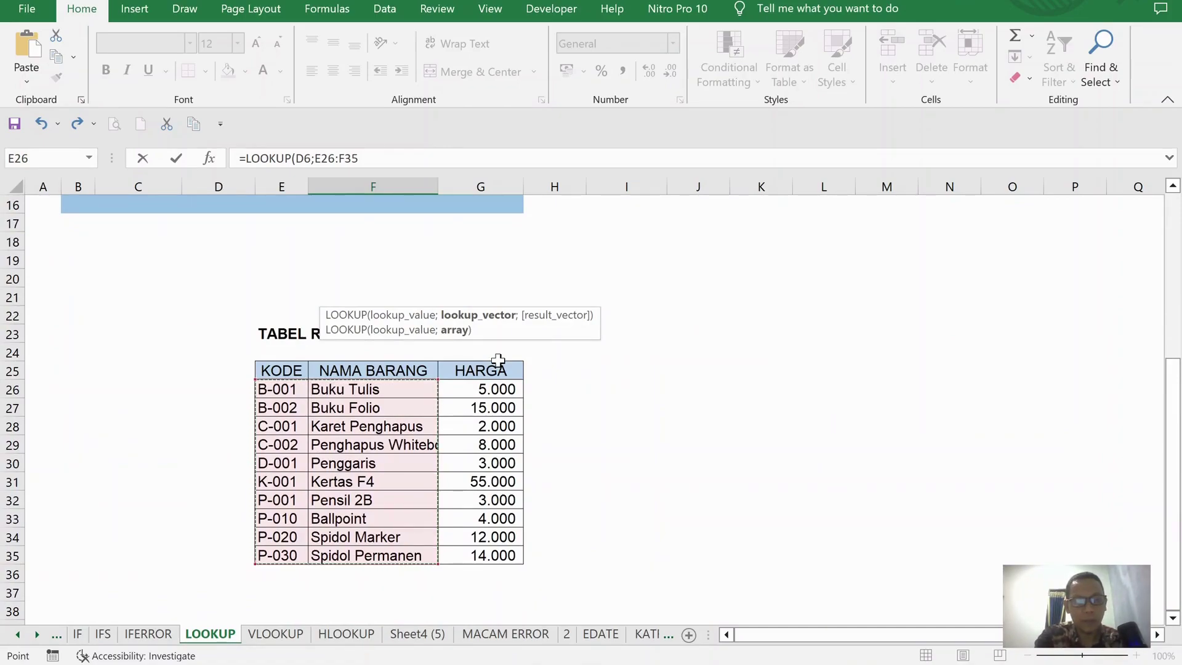
key(F4)
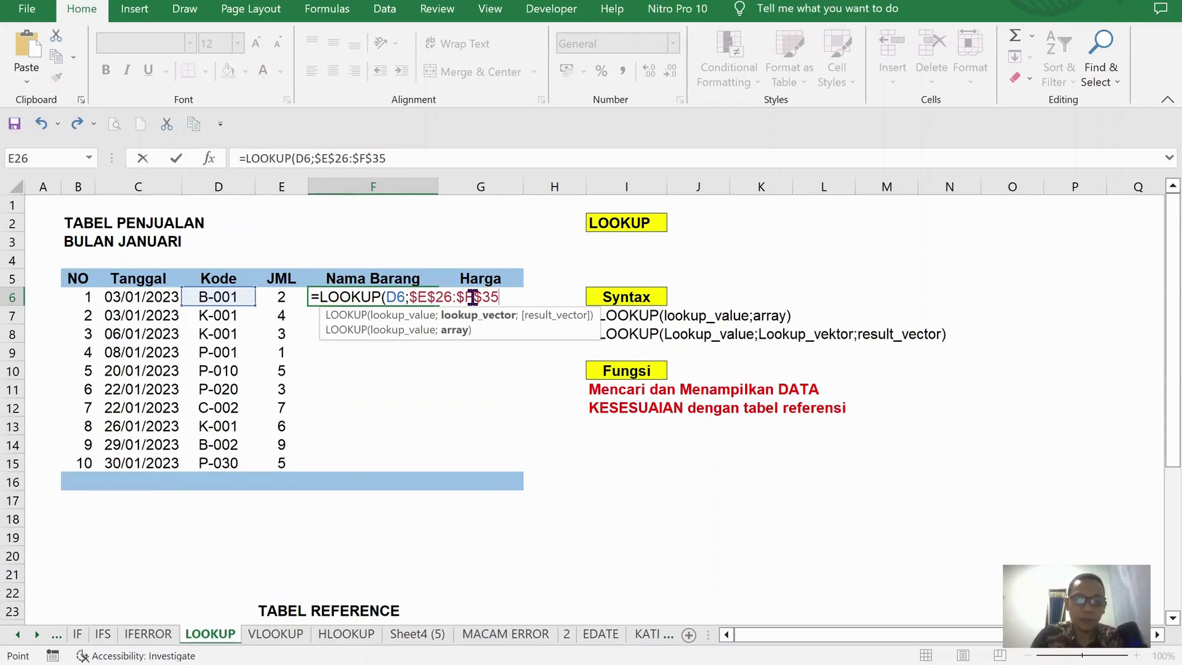
key(Return)
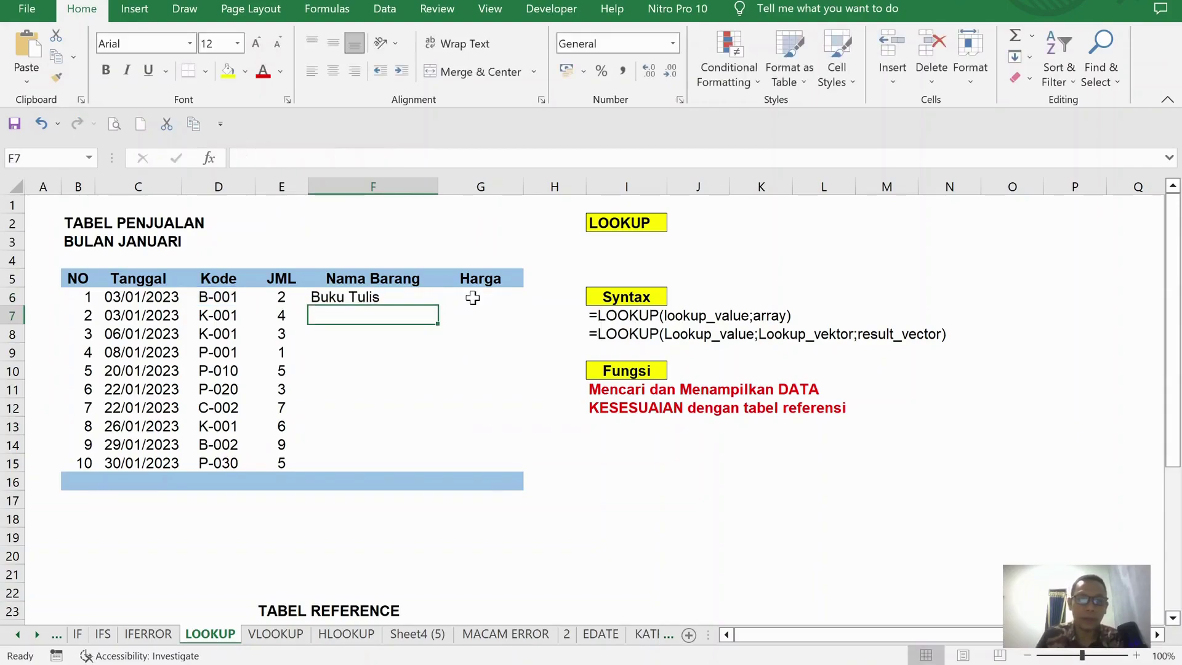
Check the first sale's code against the reference table and change the Kode in D6 to B-002.
click(232, 301)
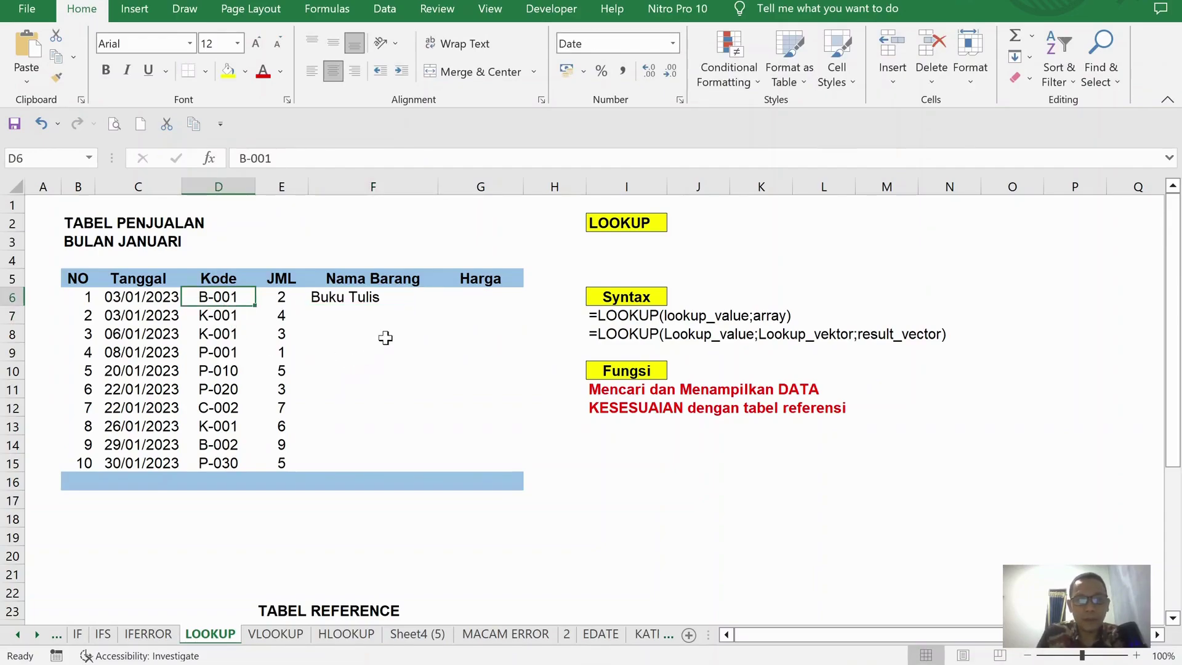
scroll(386, 337, down, 5)
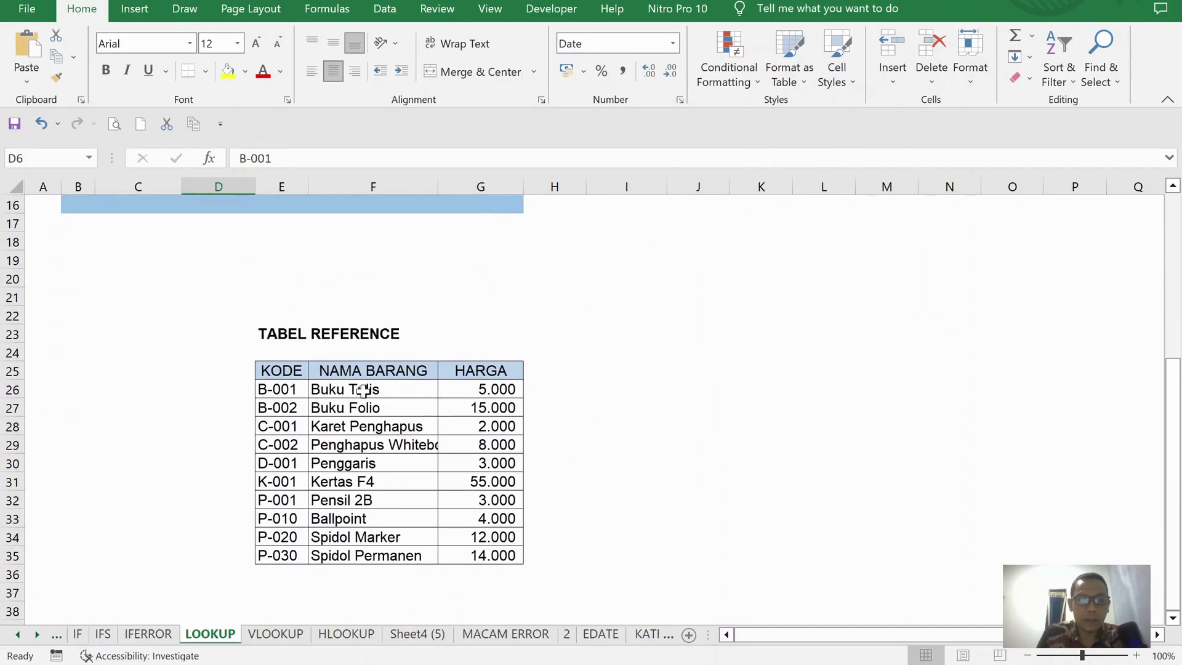
scroll(363, 389, up, 5)
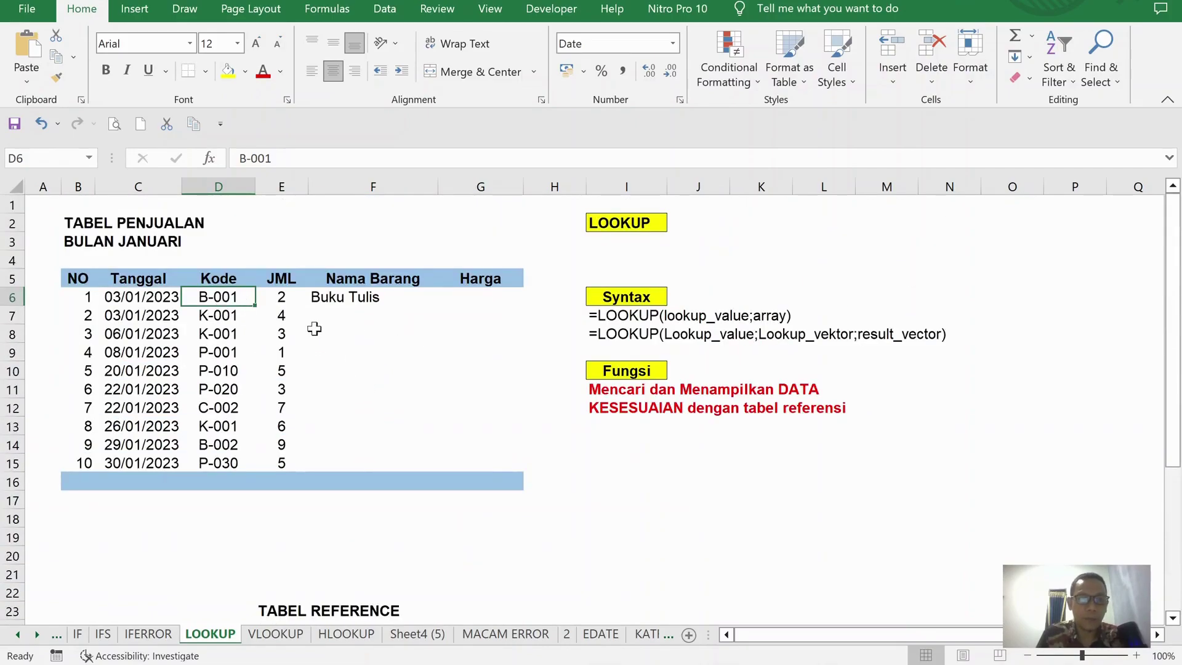
text(B-00)
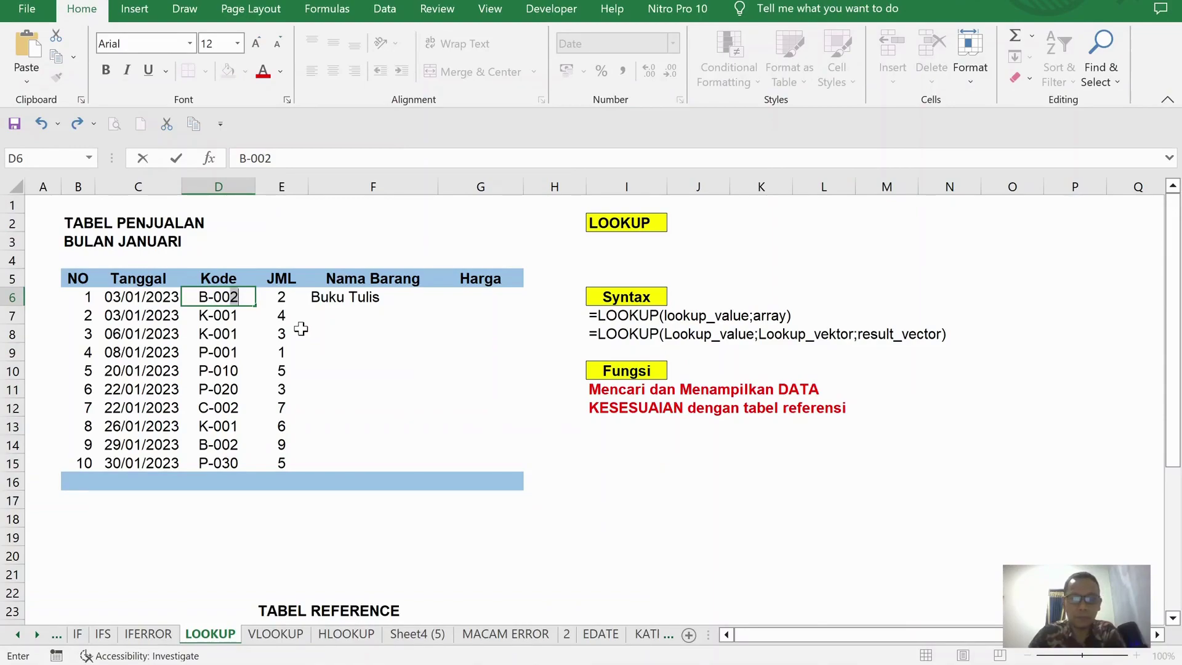
text(2)
key(Return)
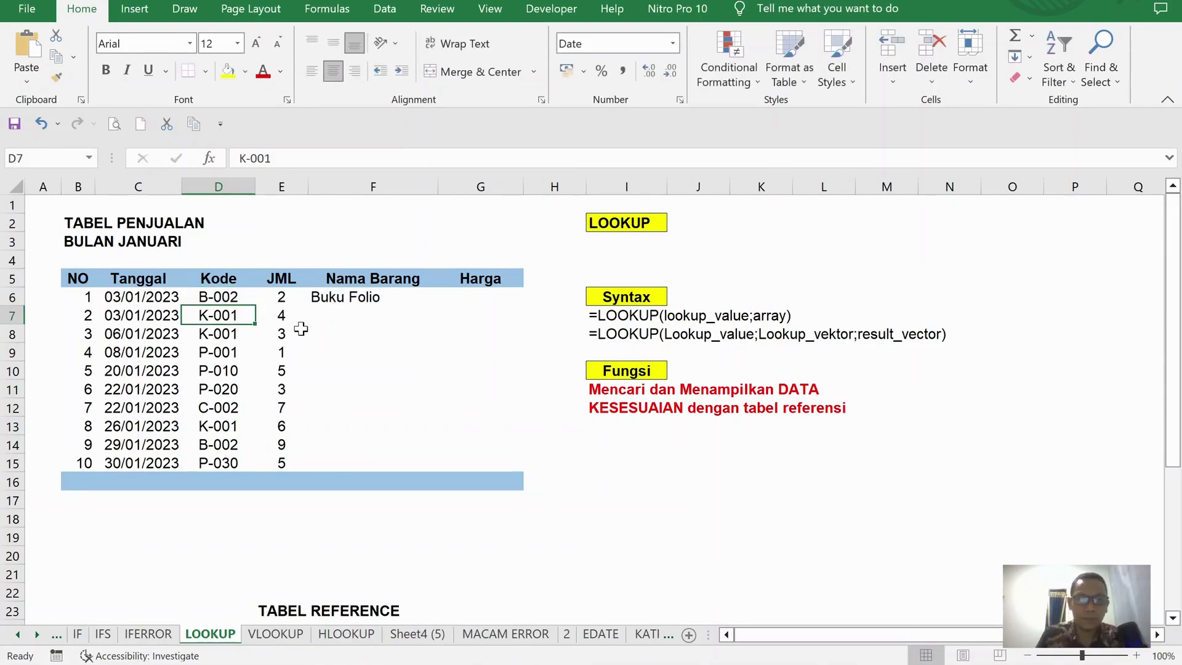
Set the Kode in D6 to C-001 and check the matching item name in the reference table.
key(Up)
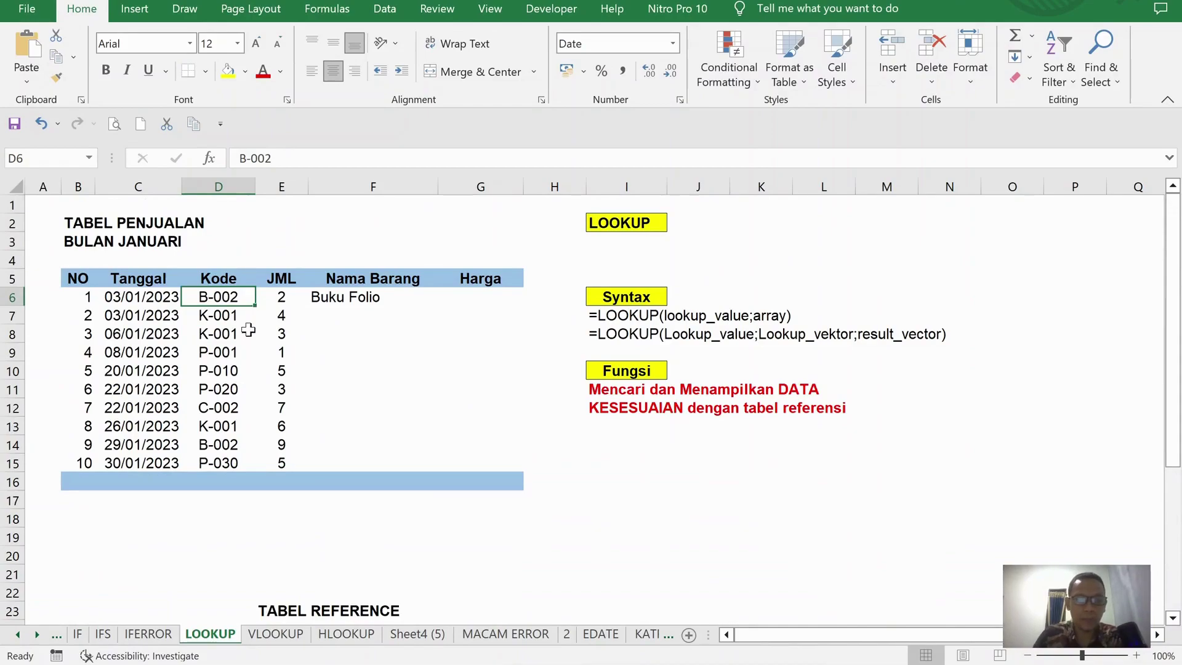
text(C-00)
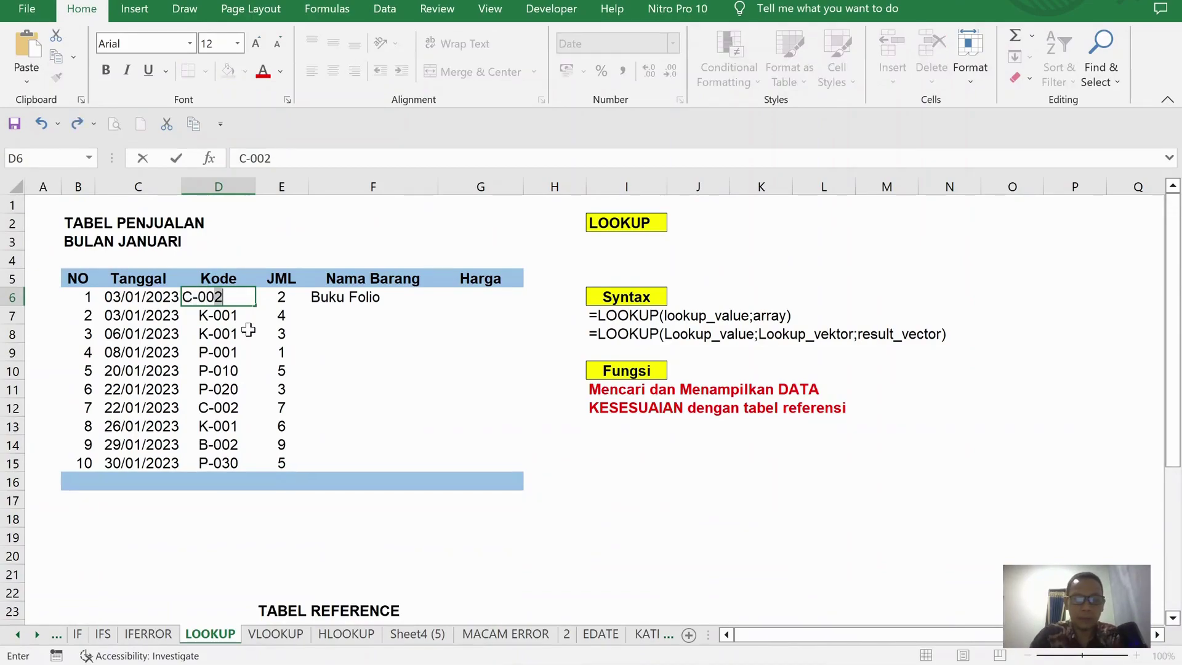
text(1)
key(Return)
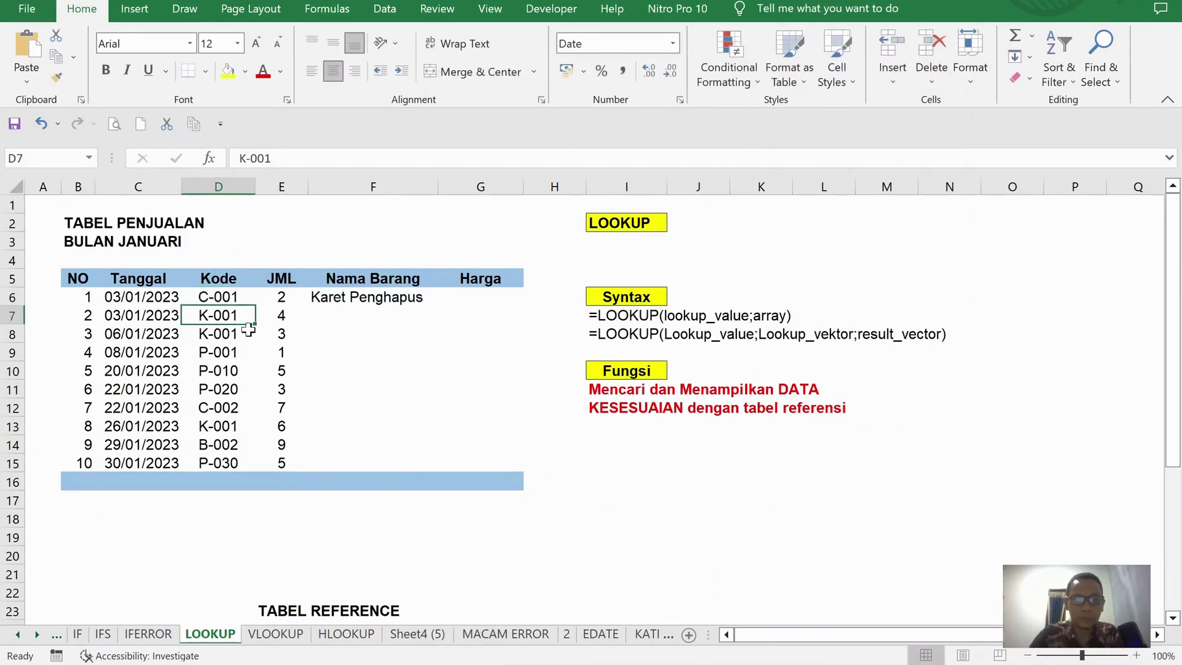
scroll(296, 328, down, 6)
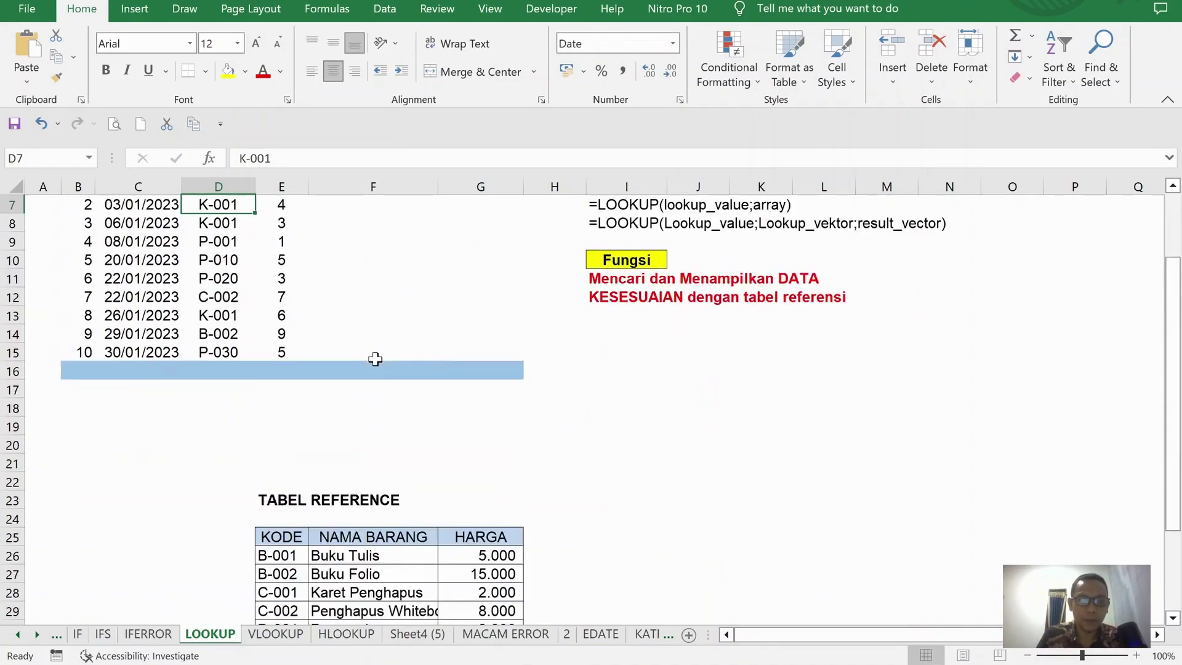
click(369, 371)
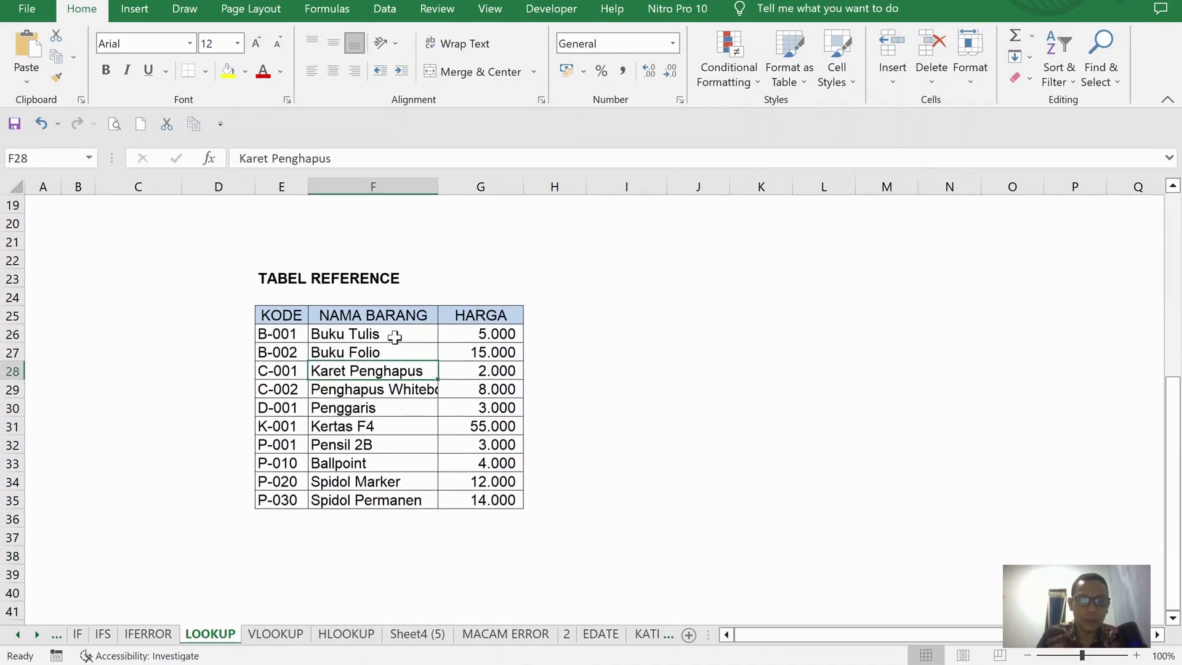
scroll(392, 332, up, 6)
Try filling the LOOKUP formula from F6 down through F15, and undo the fill.
click(358, 299)
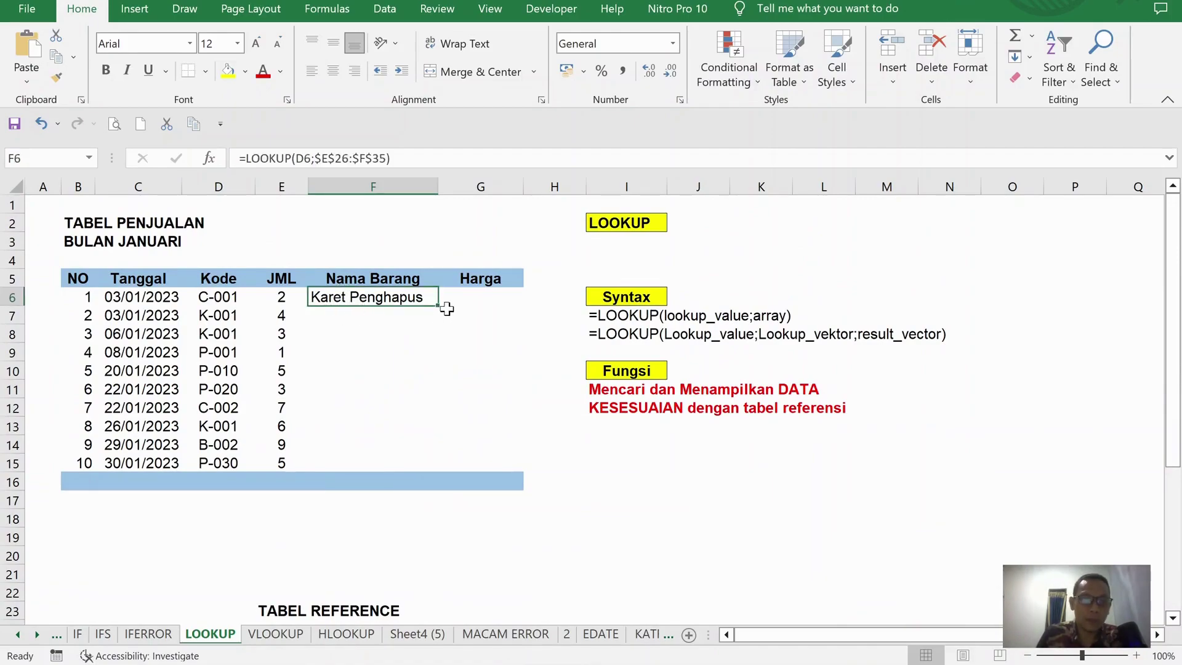
double_click(438, 306)
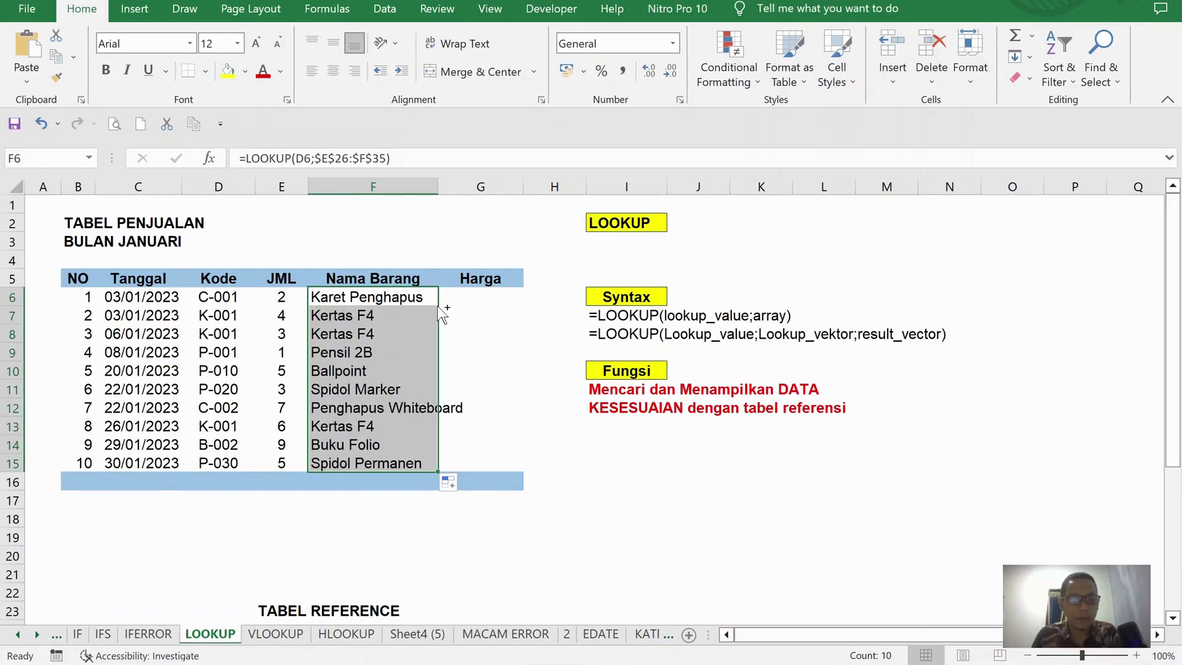
key(ctrl+z)
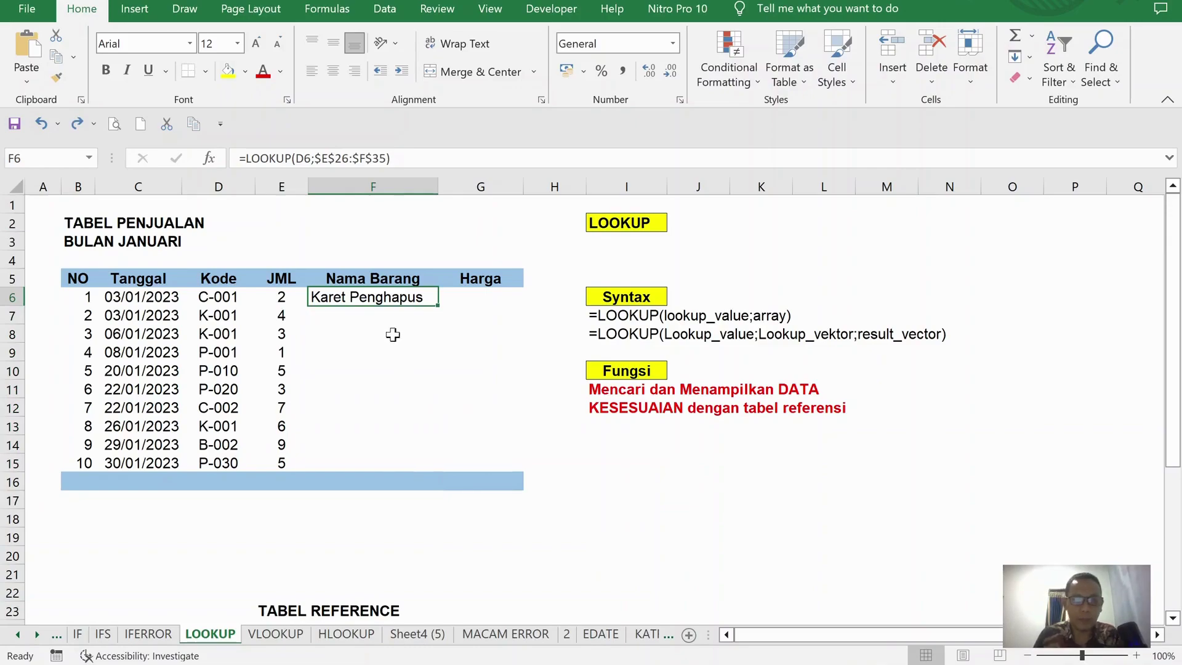
Clear F6 and insert the LOOKUP function there with the lookup_value;array argument list.
key(Delete)
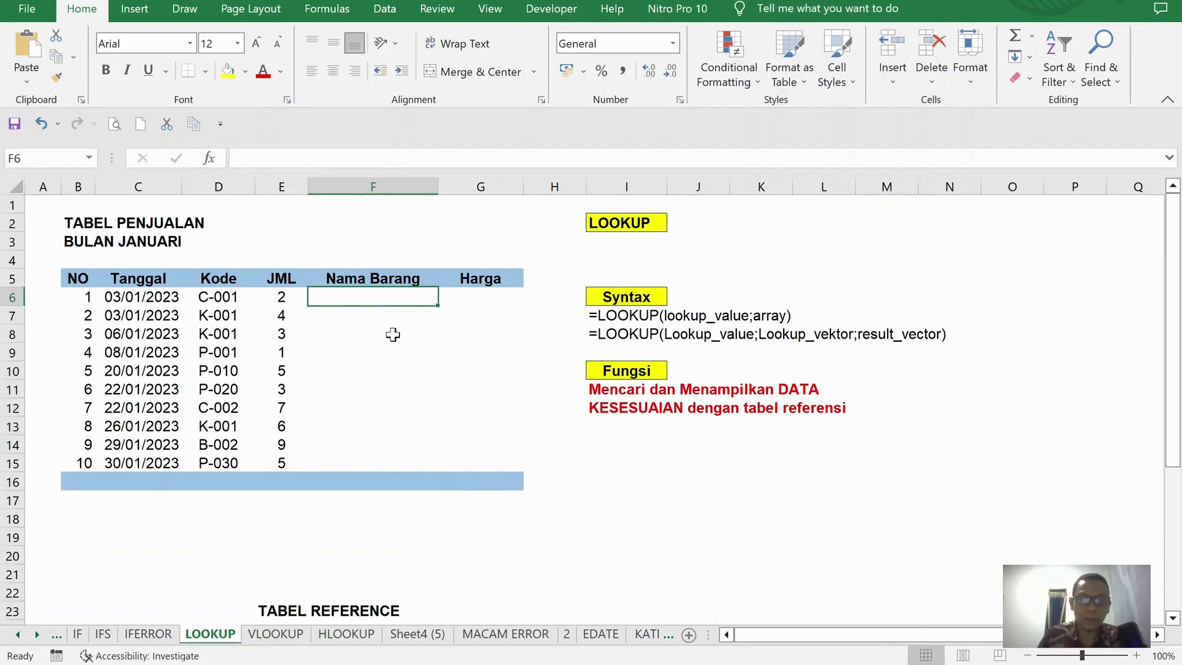
click(209, 158)
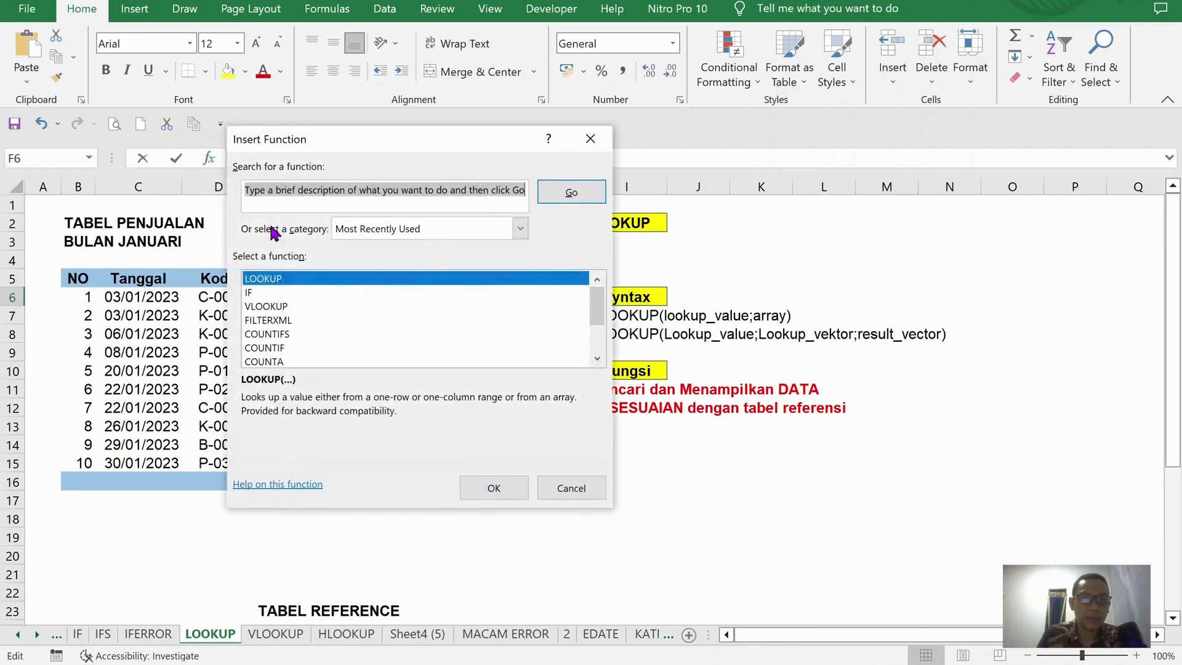
click(499, 488)
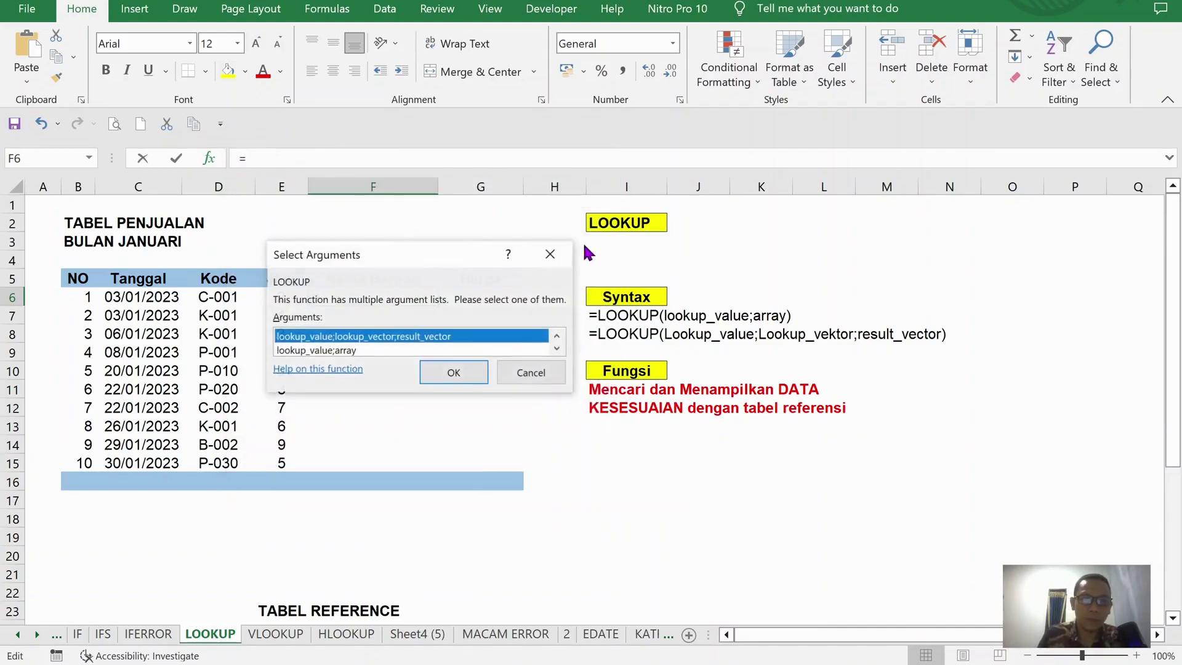
drag(477, 254, 825, 191)
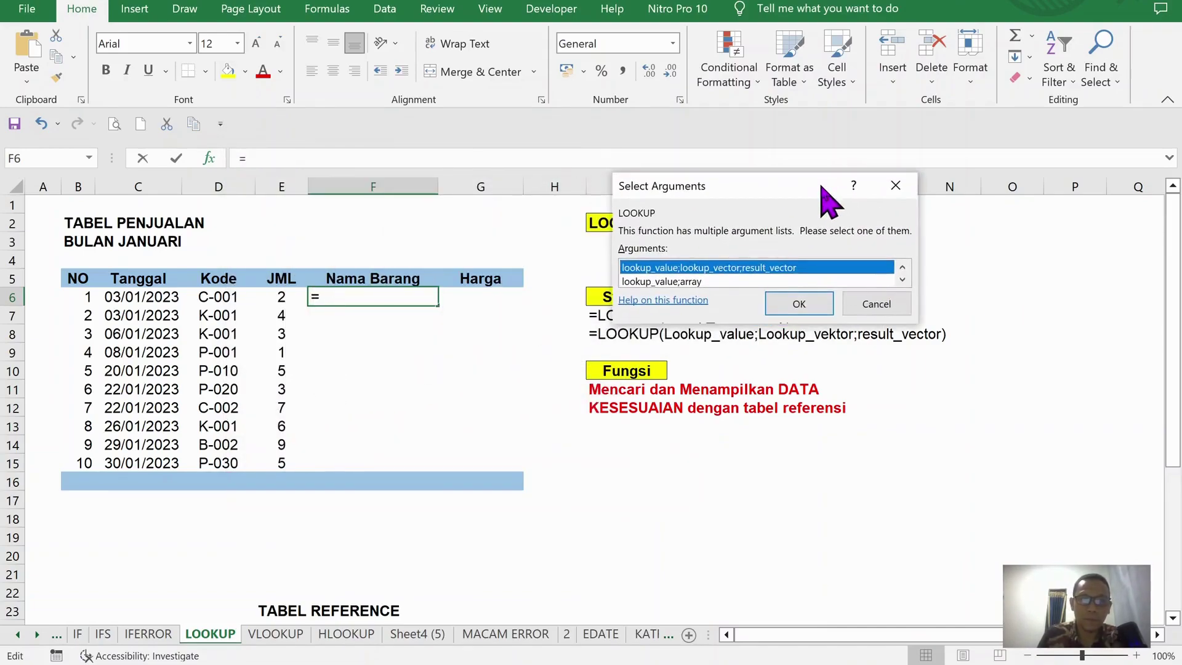
click(688, 281)
click(802, 307)
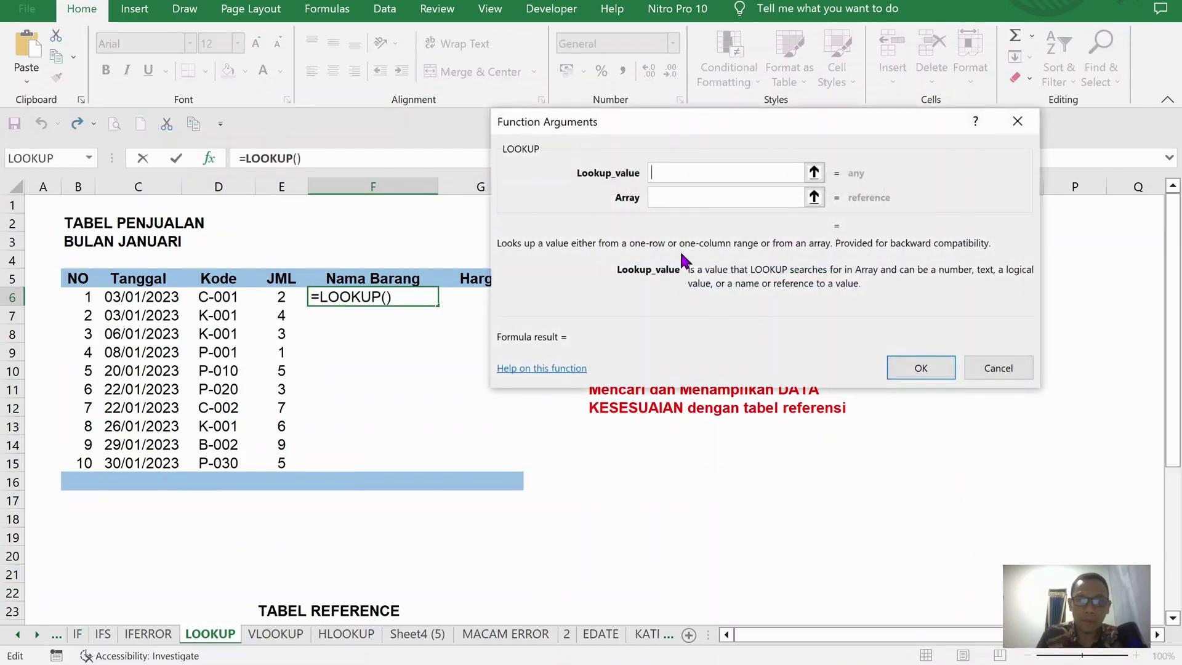
Complete the F6 LOOKUP with Lookup_value D6 and the absolute Array $E$26:$F$35, and clear the cell again.
click(223, 294)
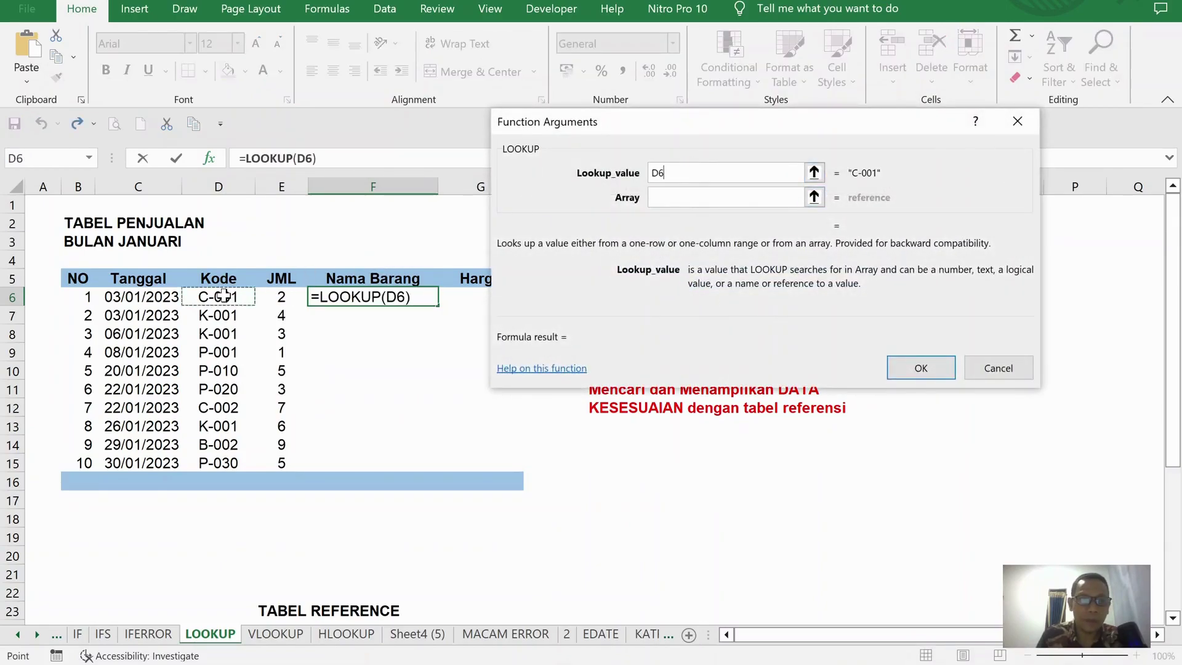
key(Tab)
scroll(644, 280, down, 6)
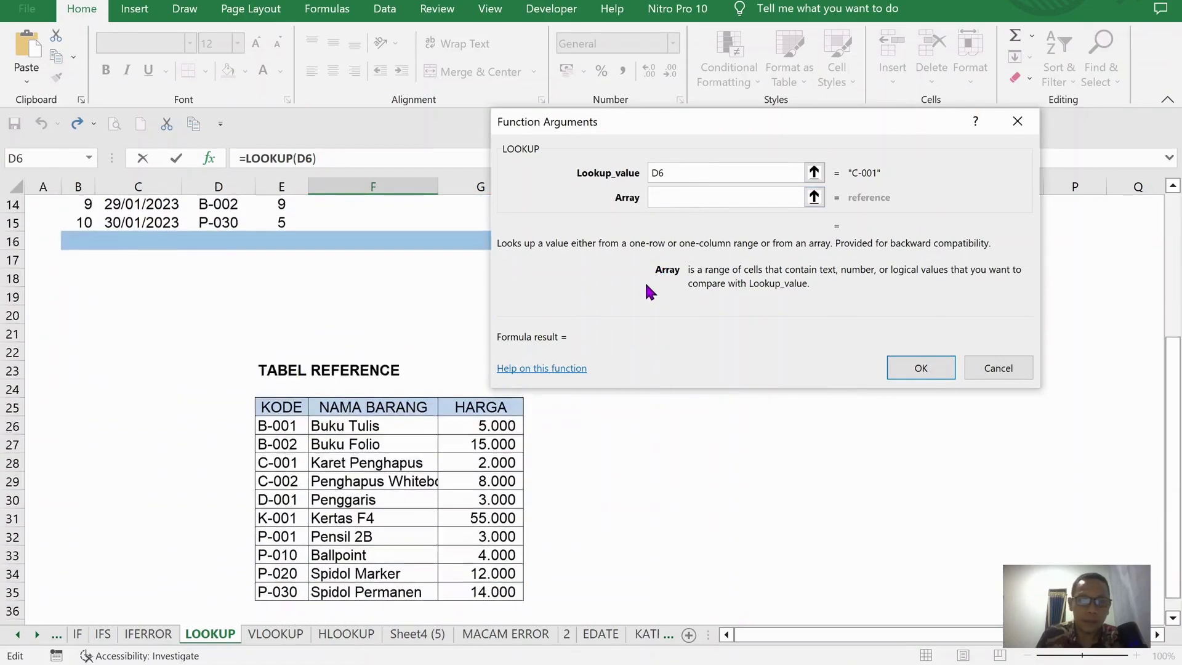
drag(285, 329, 434, 501)
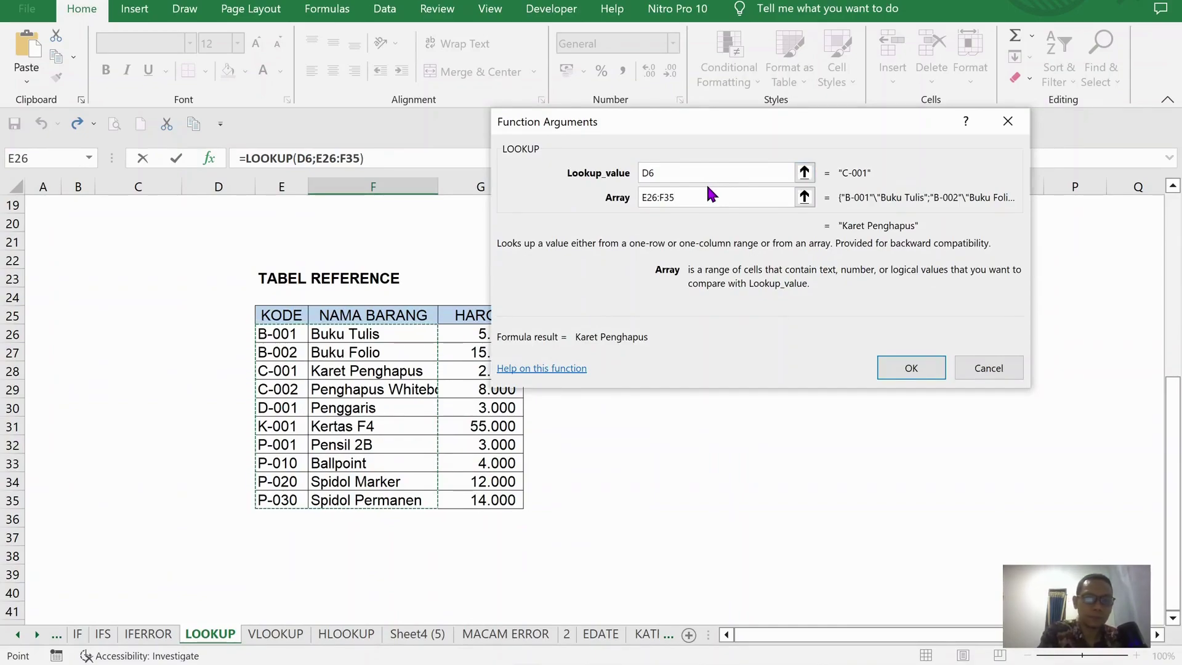
key(F4)
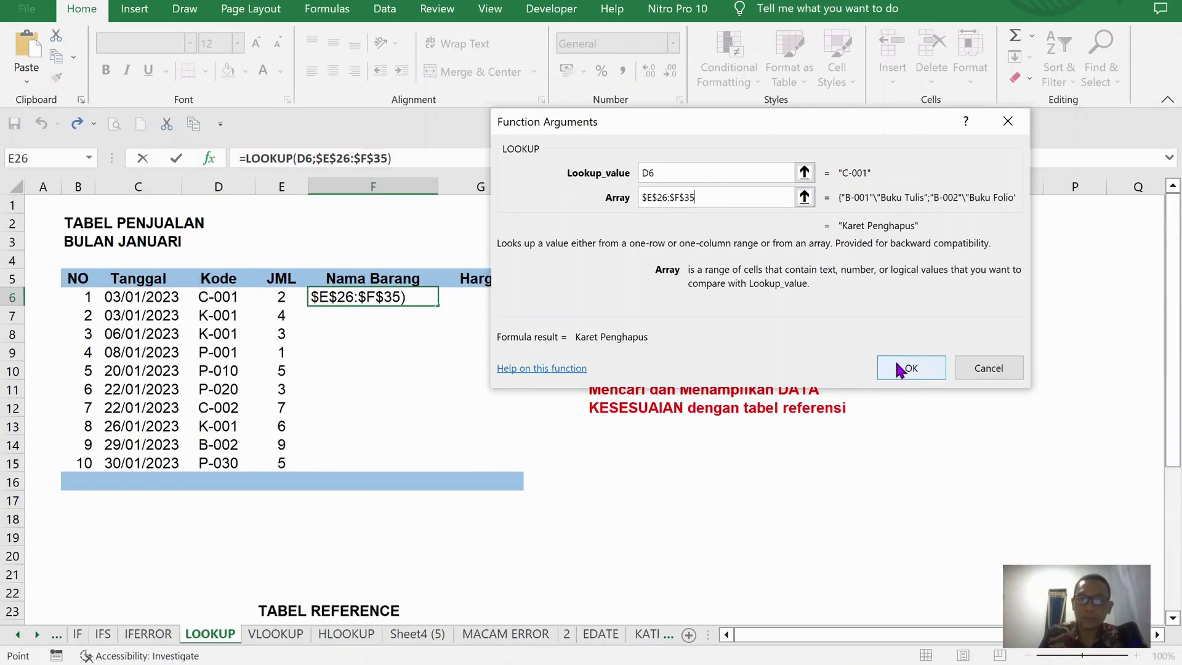
click(910, 367)
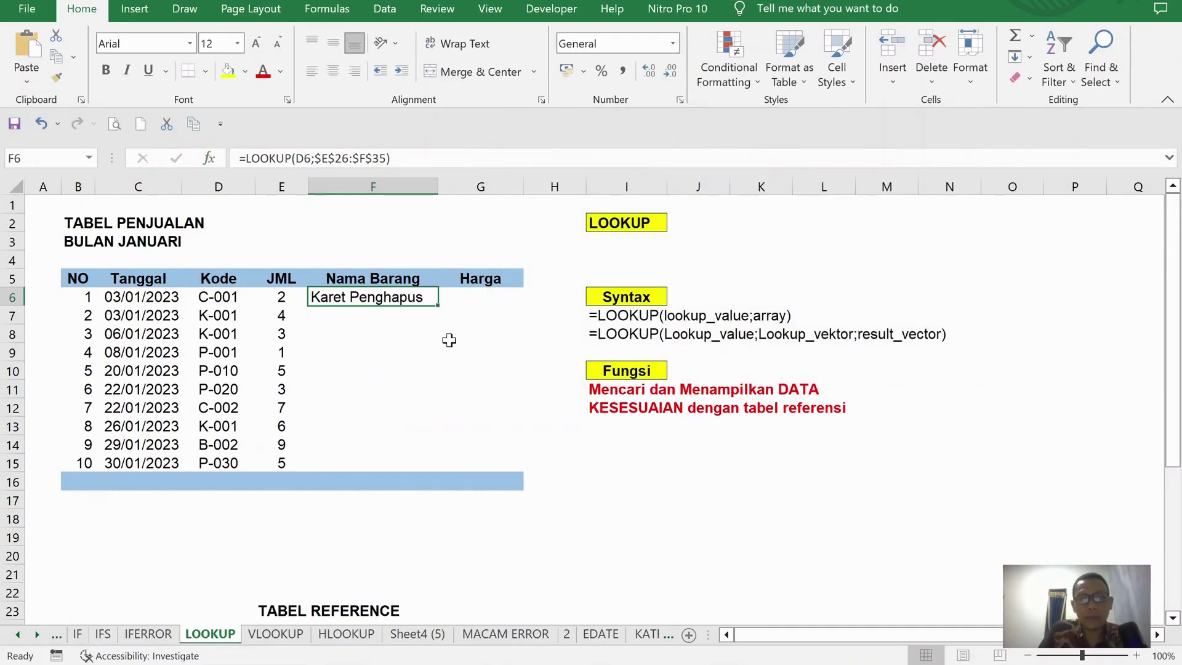
drag(439, 307, 434, 302)
click(491, 297)
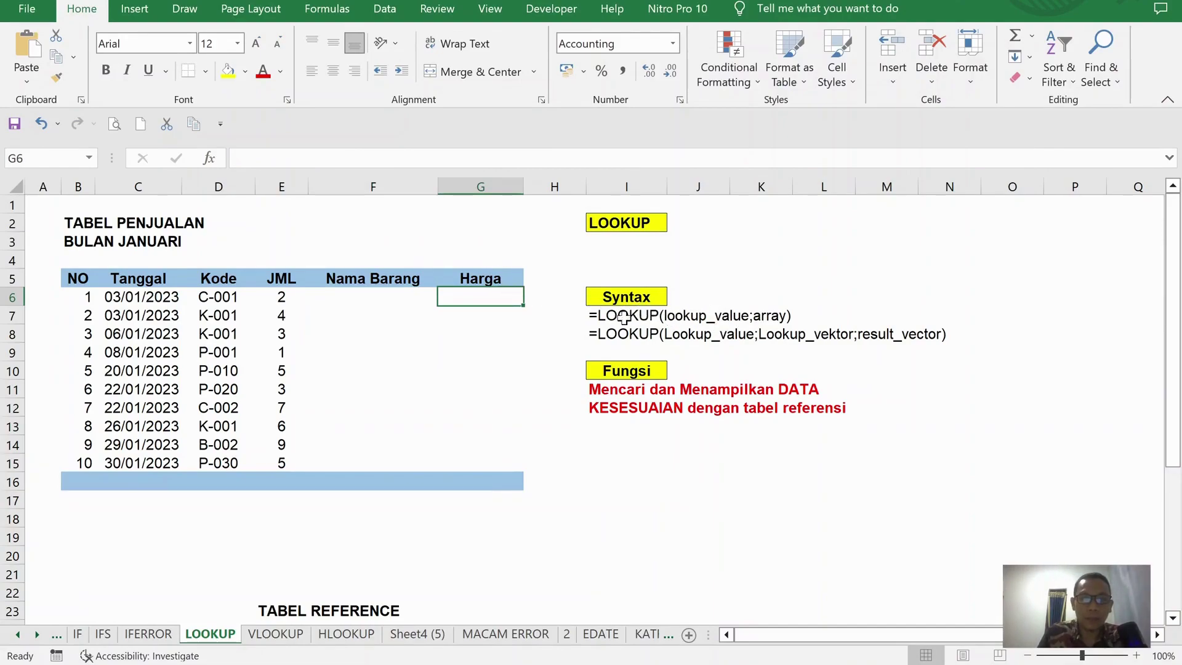
Compare the reference table's columns with the Lookup_value;Lookup_vektor;result_vector syntax noted in I8.
scroll(610, 331, down, 2)
scroll(430, 408, down, 2)
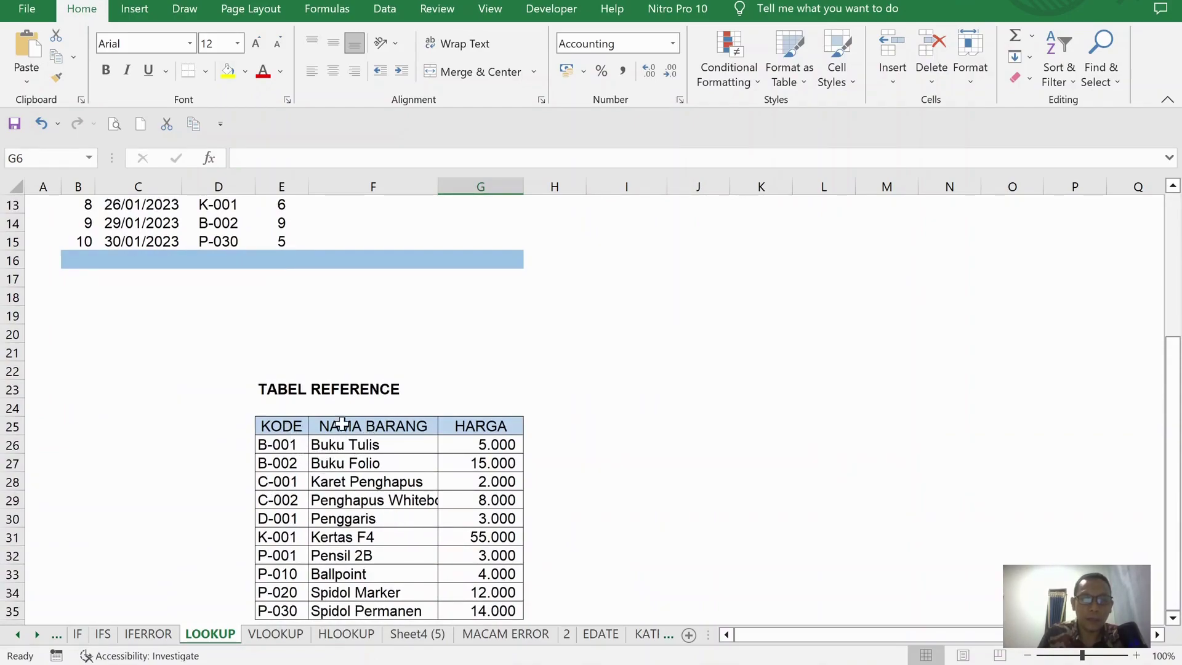
scroll(340, 422, up, 4)
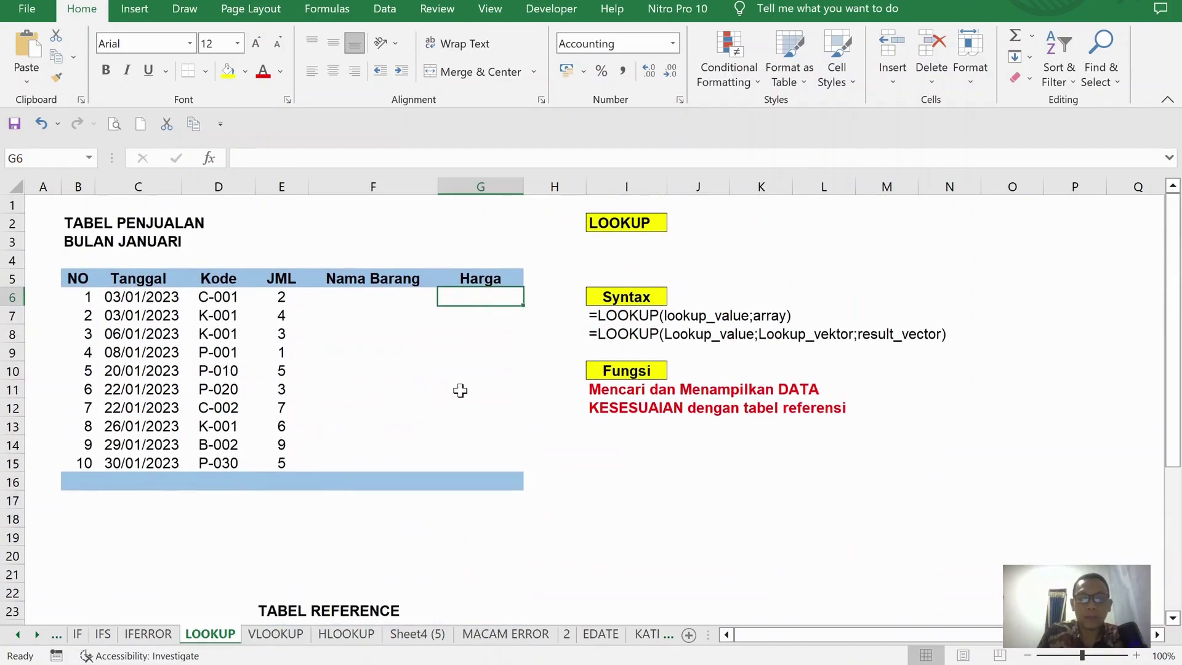
click(609, 335)
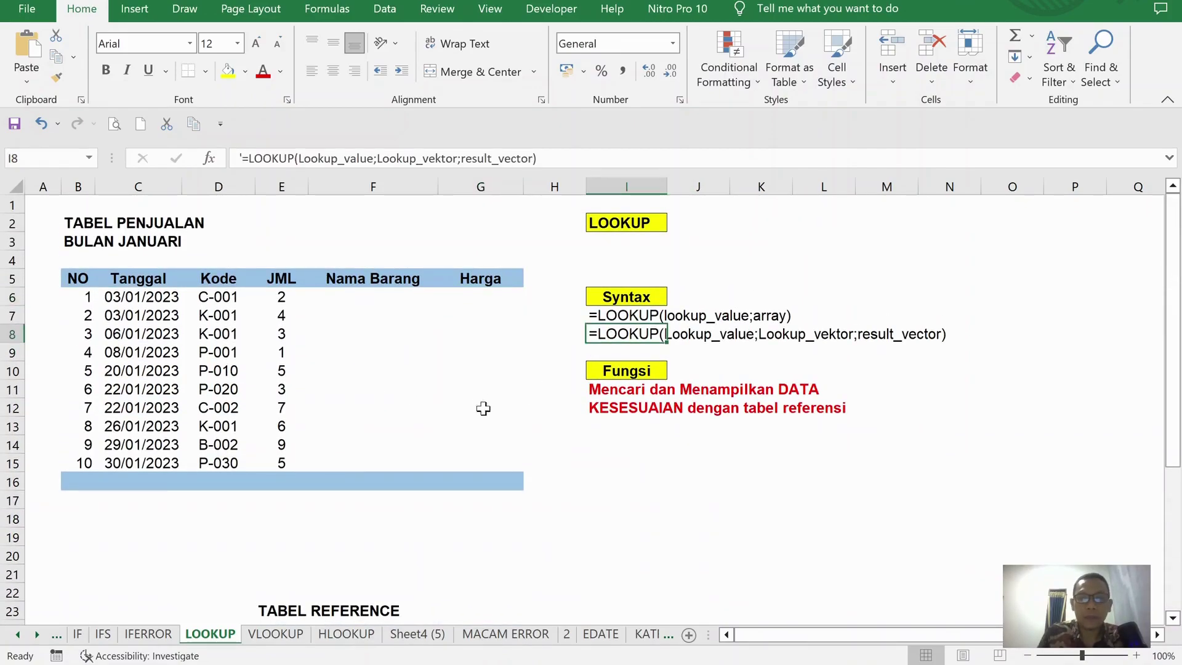
click(725, 266)
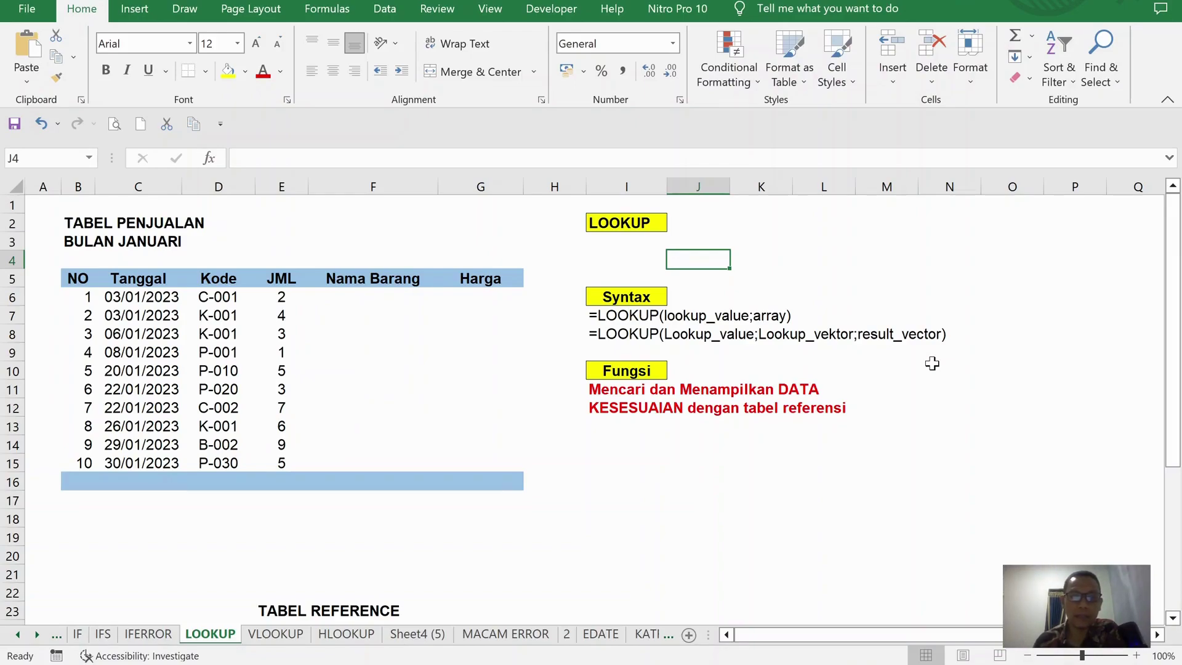
Insert LOOKUP in F6 with the lookup_value;lookup_vector;result_vector argument list and D6 as the Lookup_value.
click(346, 300)
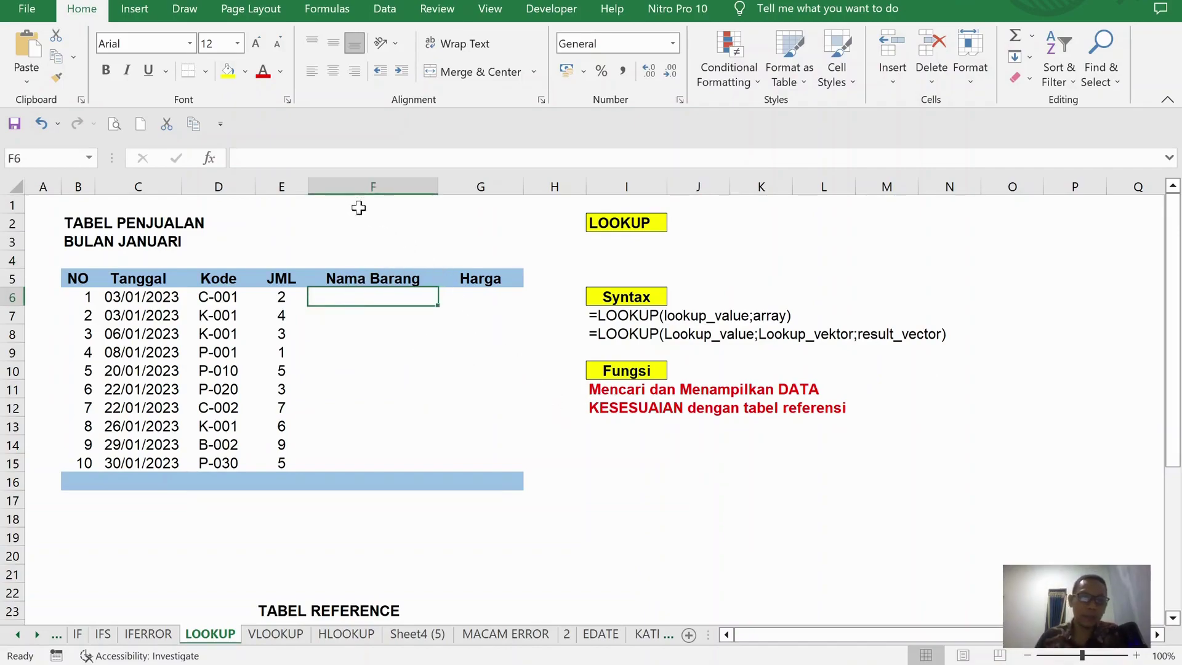
click(209, 159)
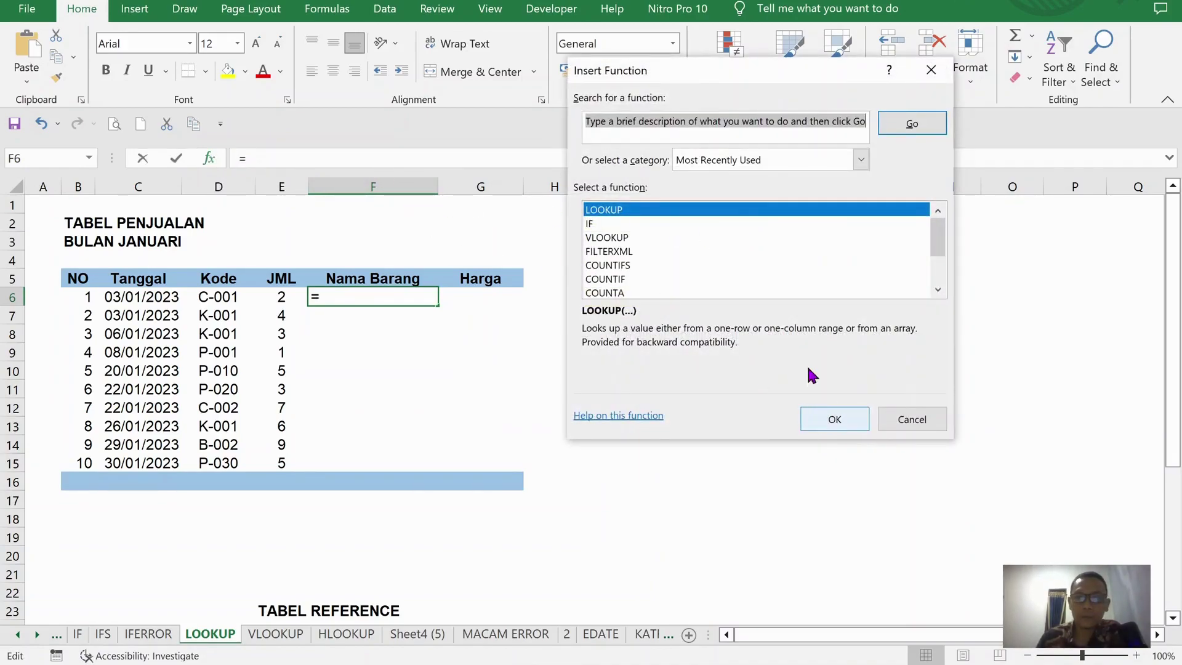
click(826, 413)
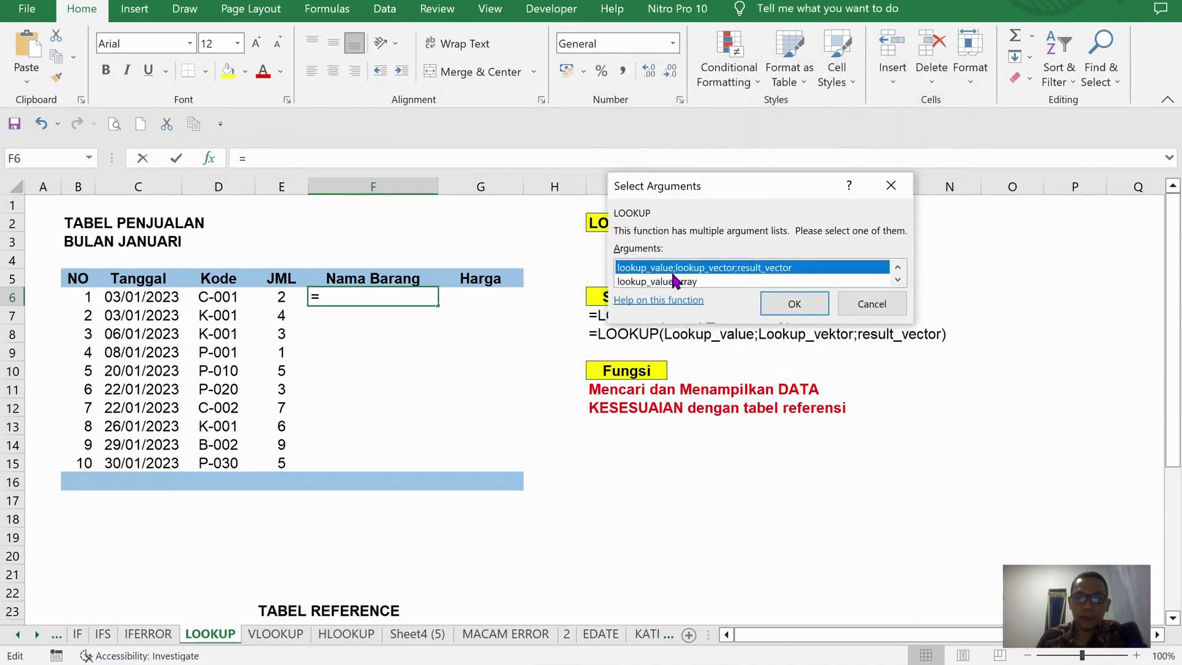
click(794, 304)
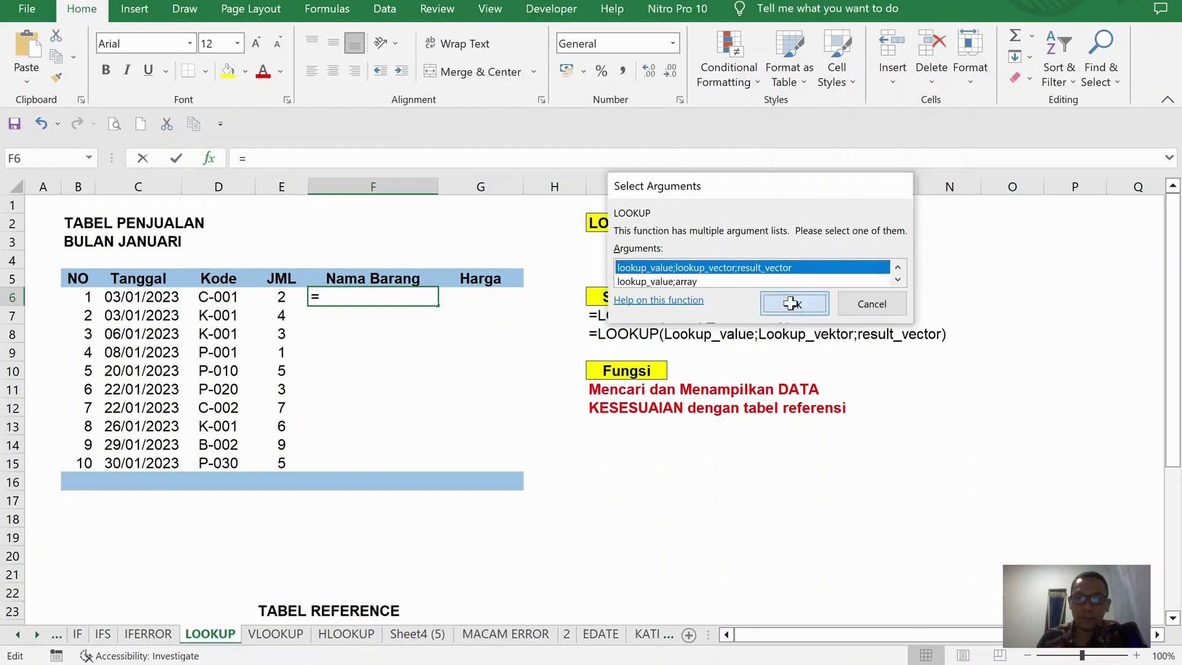
click(224, 298)
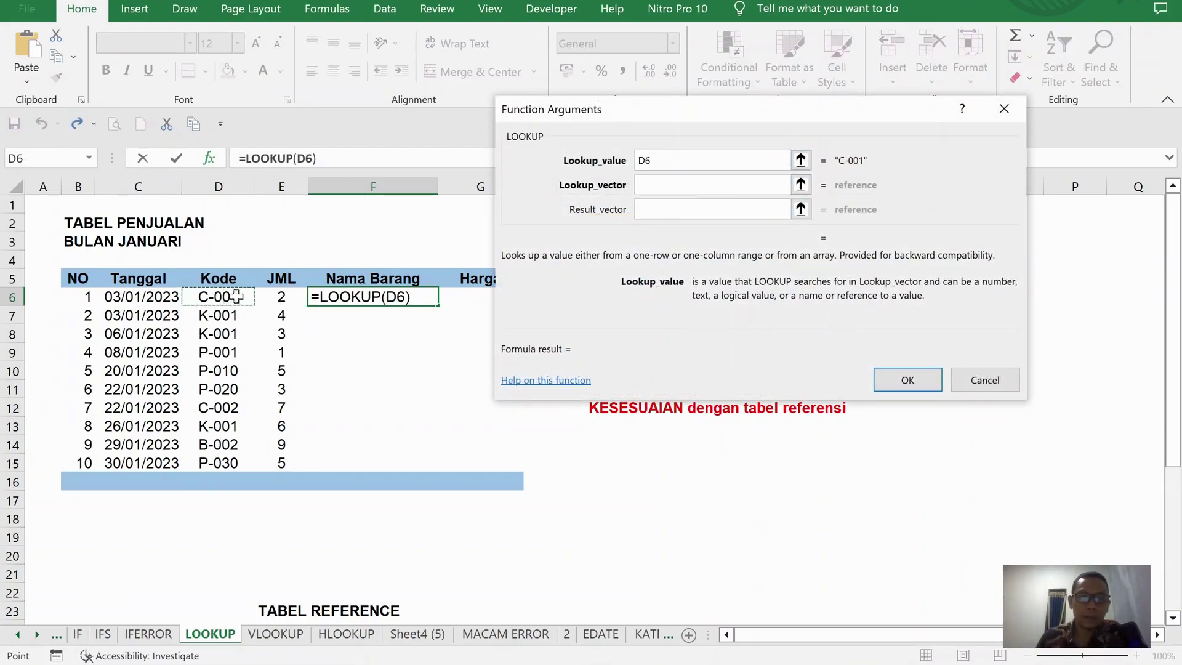
Set the Lookup_vector to the reference table's KODE column as the absolute range $E$26:$E$35.
click(677, 185)
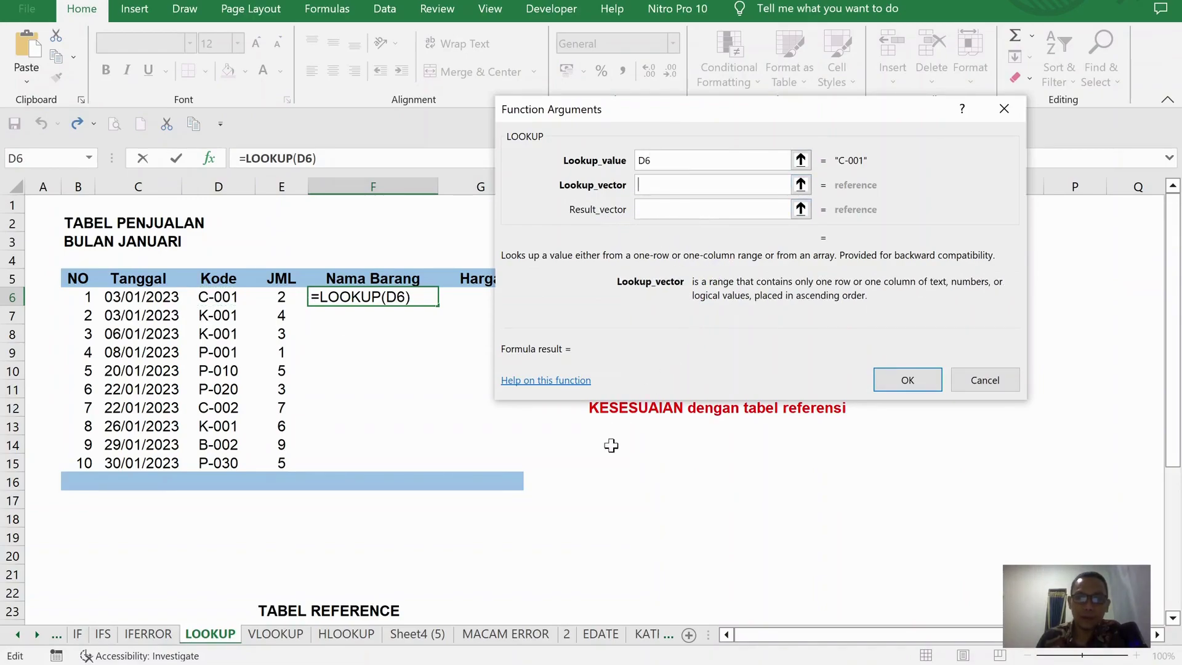
scroll(611, 450, down, 2)
scroll(611, 450, down, 3)
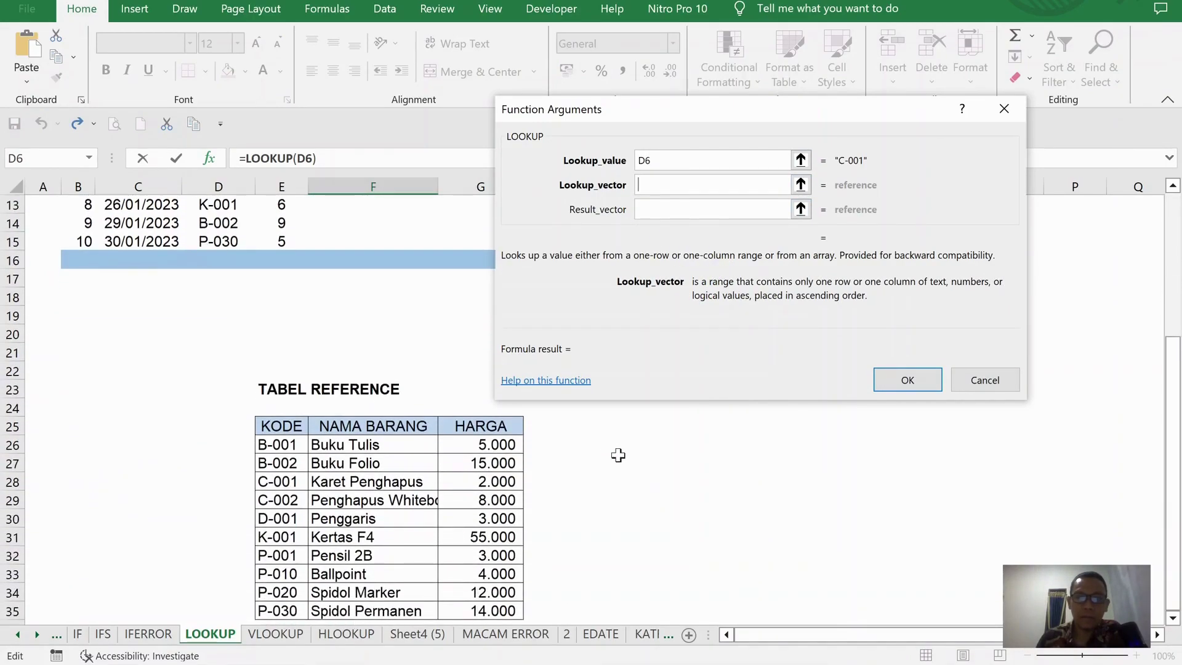
drag(291, 389, 283, 473)
drag(272, 546, 275, 556)
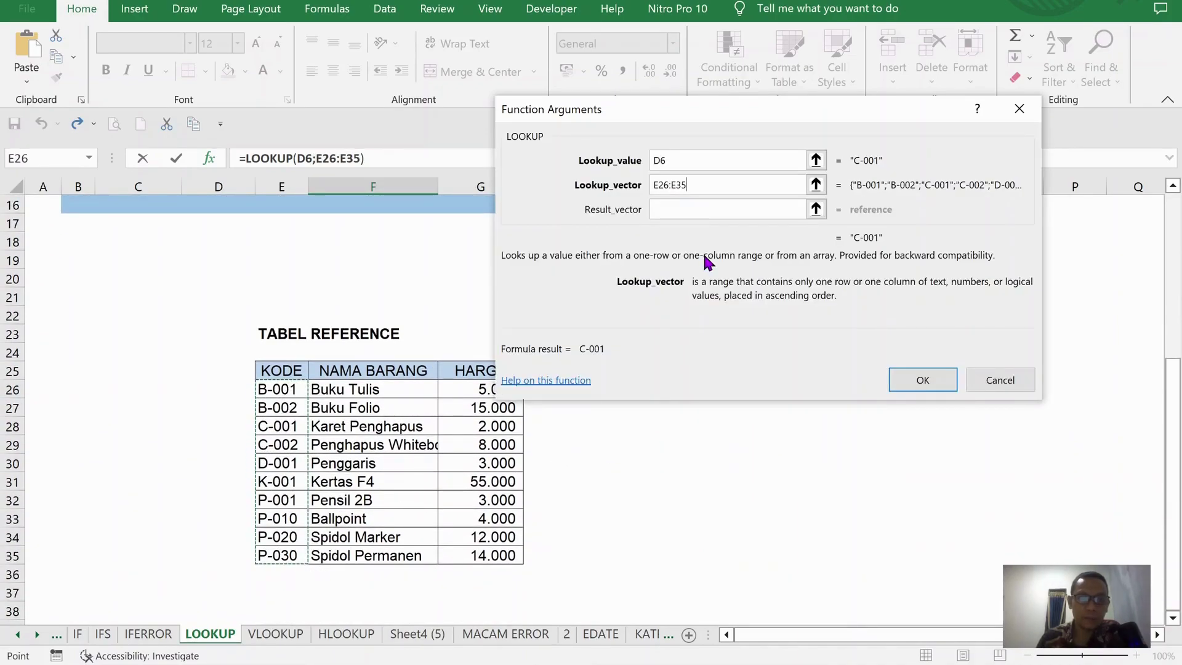
scroll(396, 229, up, 4)
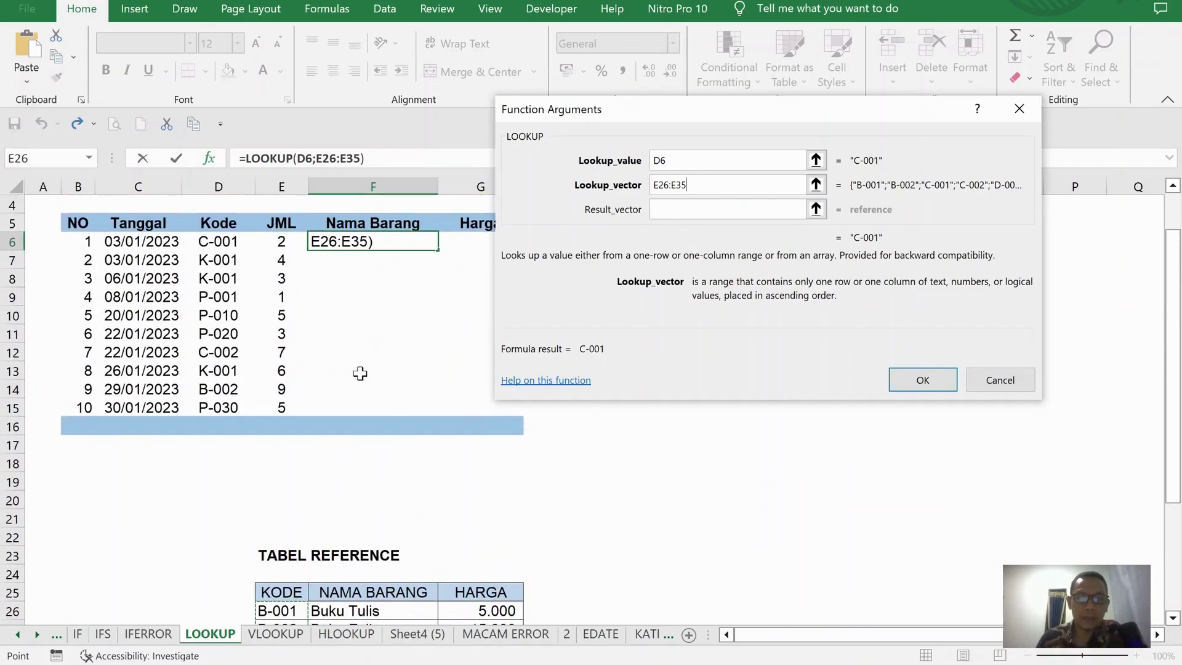
scroll(360, 368, down, 4)
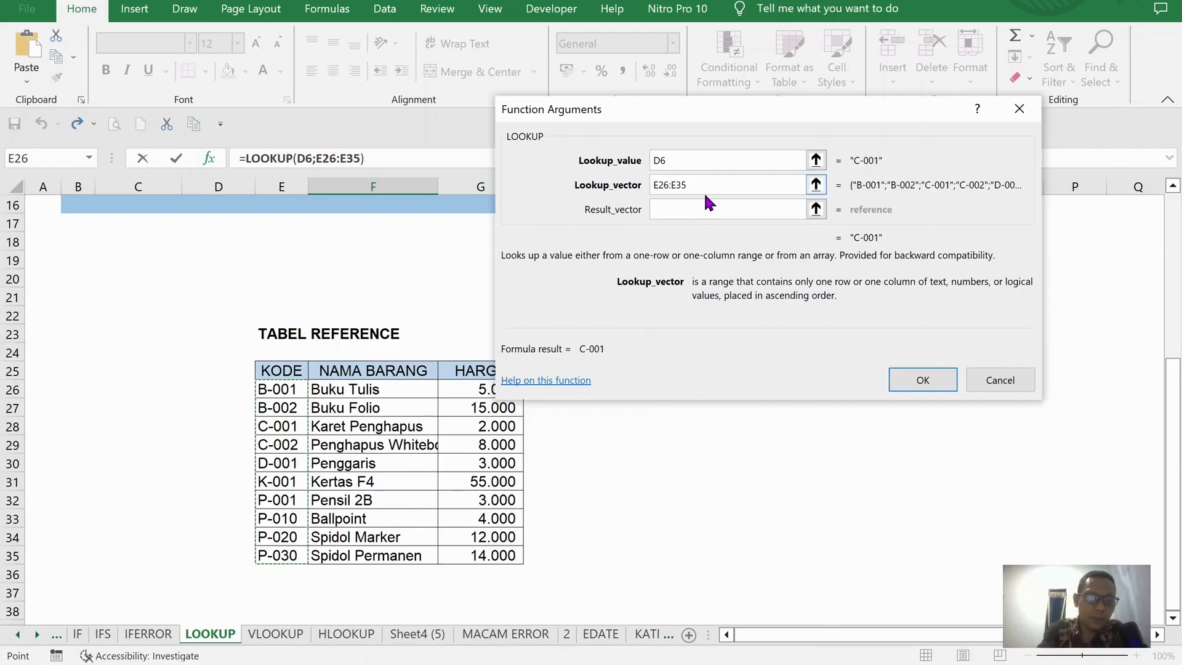
key(F4)
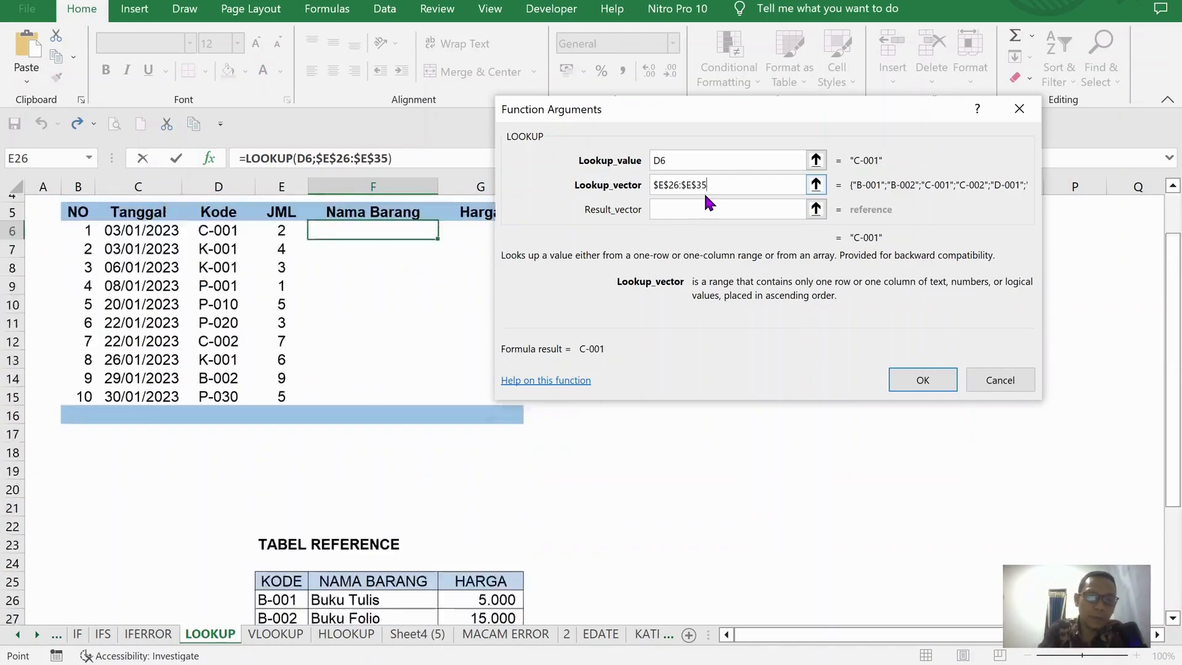
Set the Result_vector to the absolute item-name range $F$26:$F$35 and fill the F6 formula down through F15.
click(694, 208)
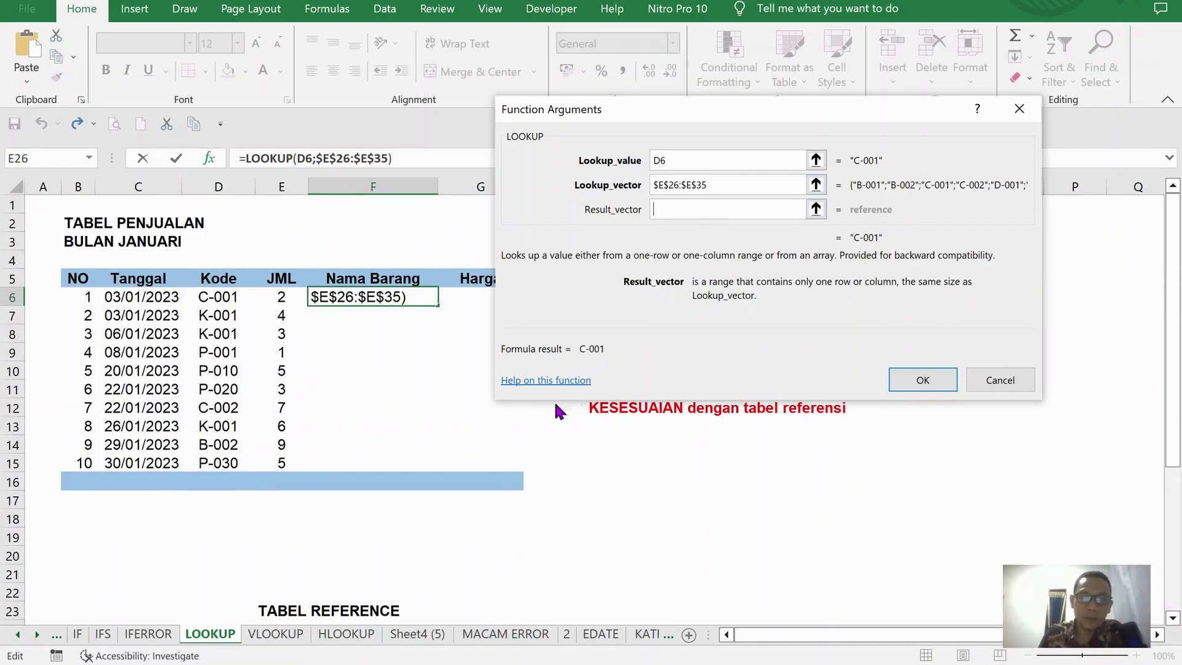
scroll(459, 416, down, 4)
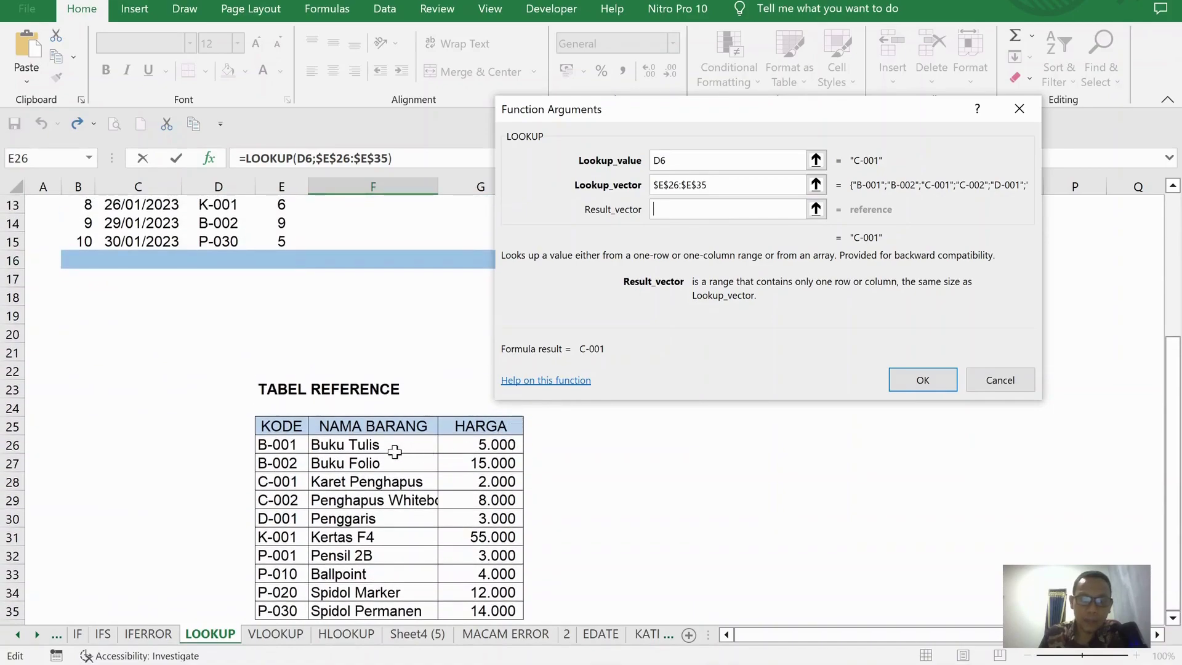
drag(393, 450, 378, 609)
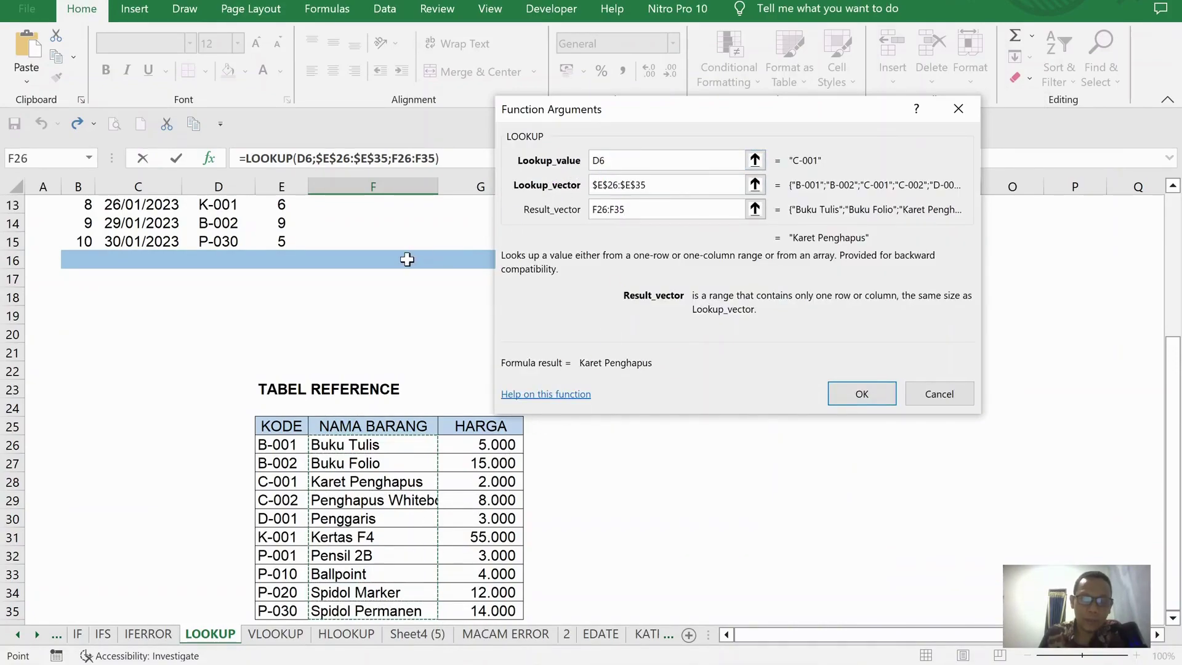
scroll(407, 259, up, 3)
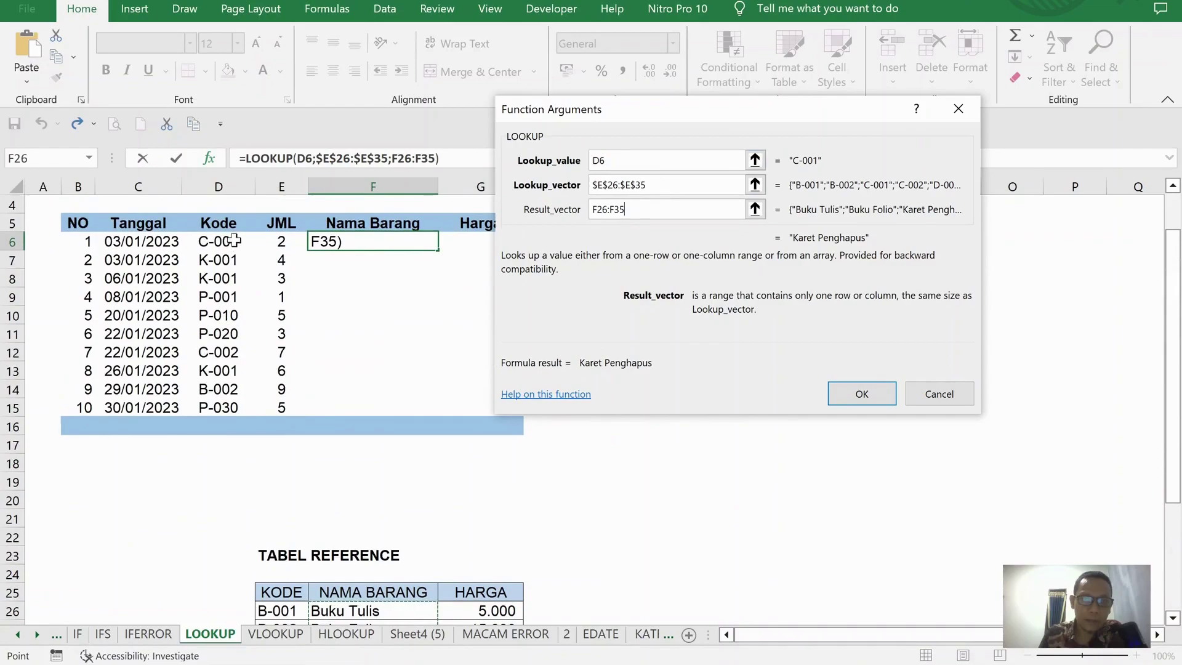
scroll(560, 217, down, 1)
scroll(340, 431, down, 3)
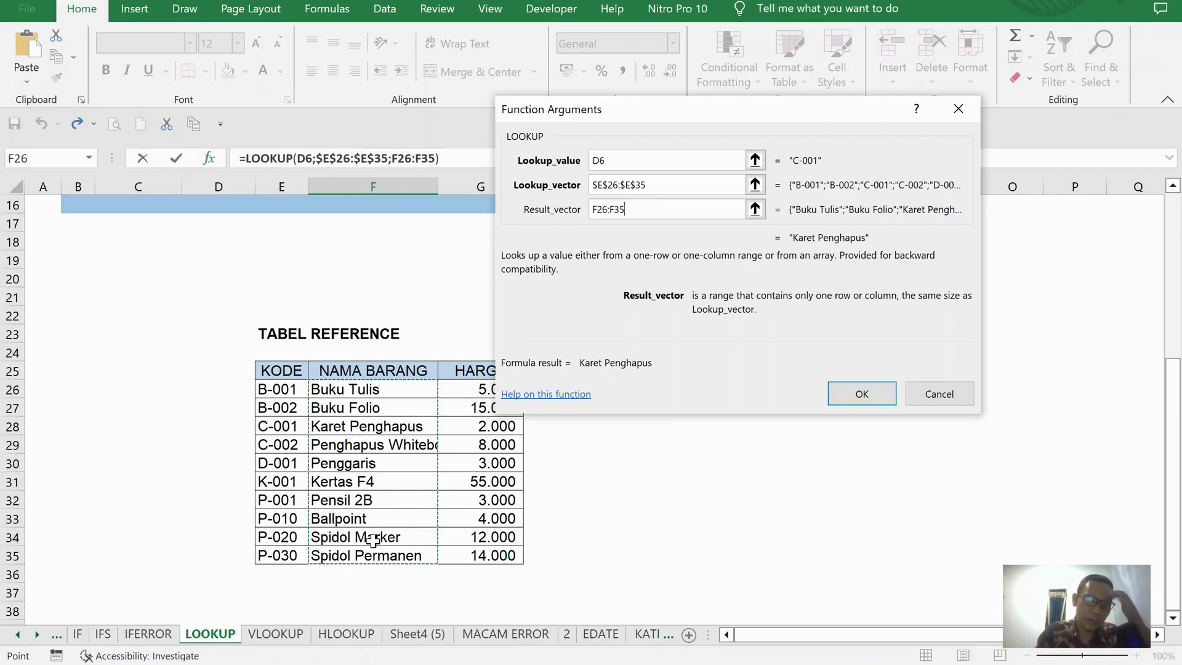
key(F4)
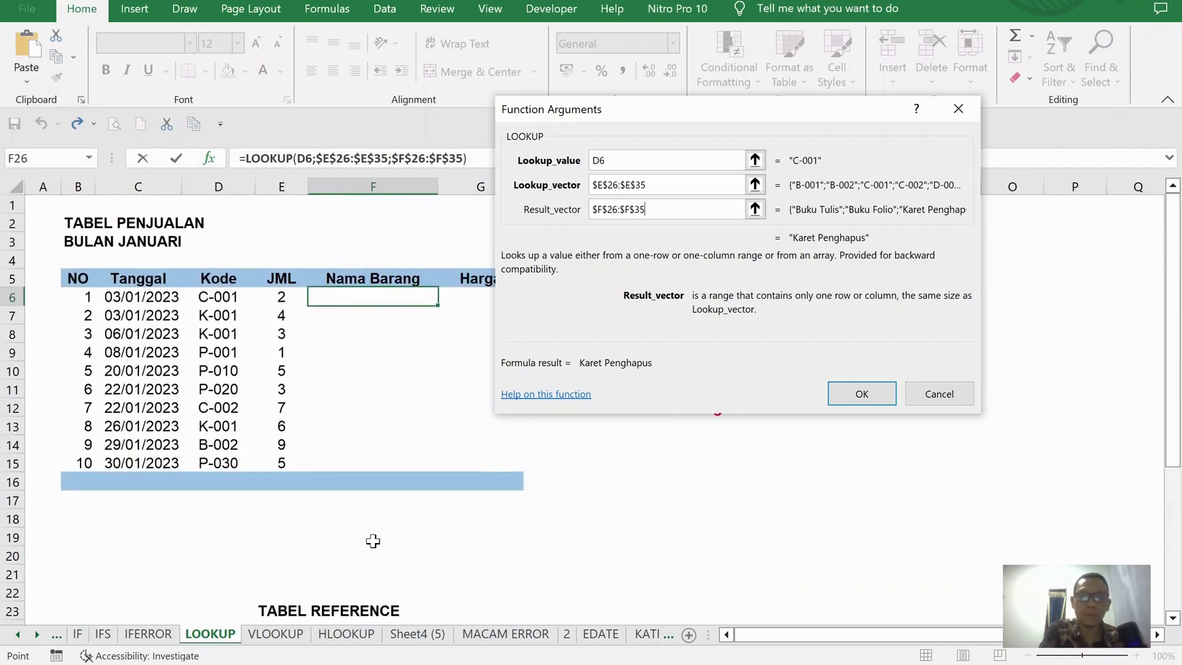
click(861, 393)
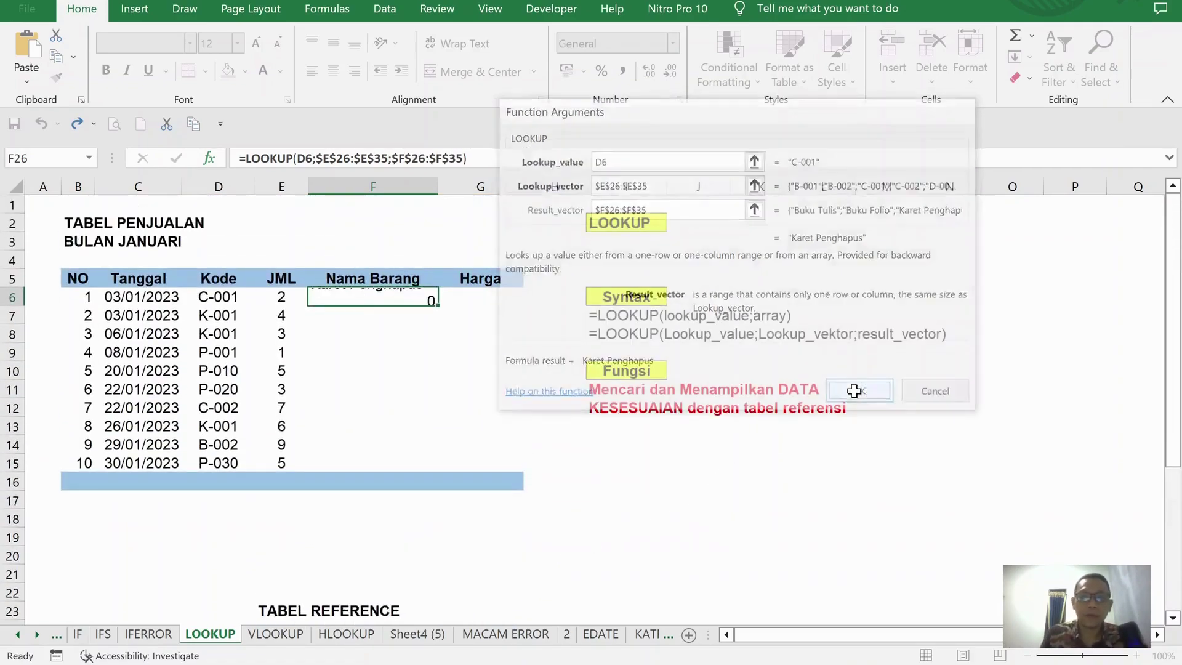
double_click(439, 304)
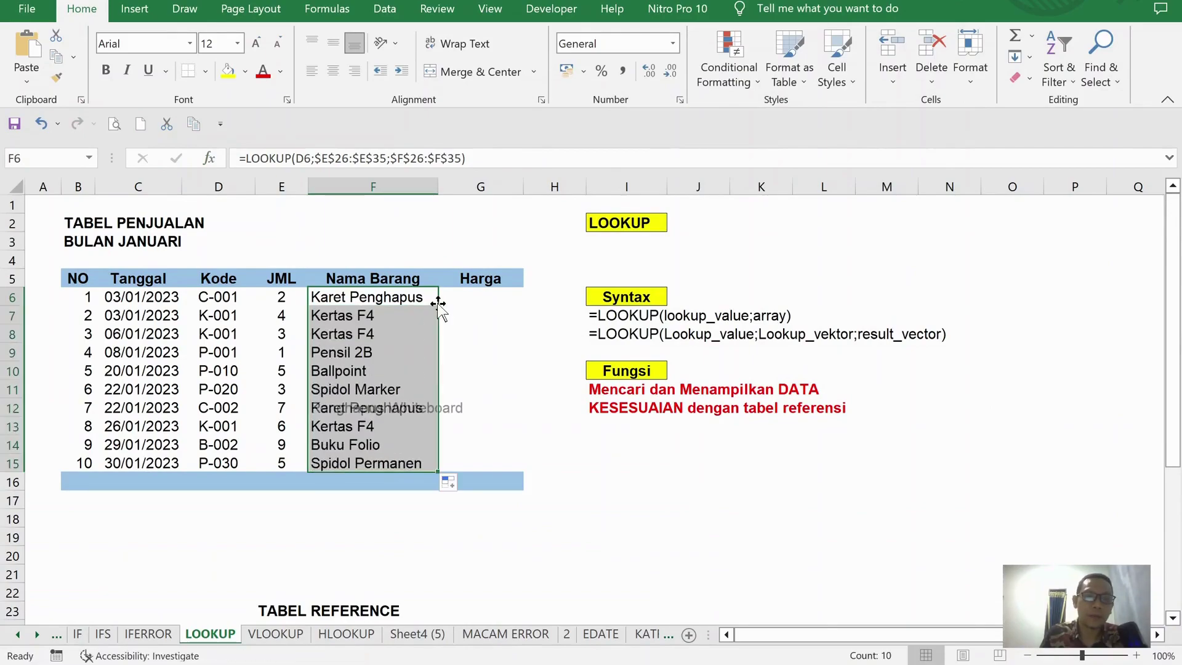
click(534, 391)
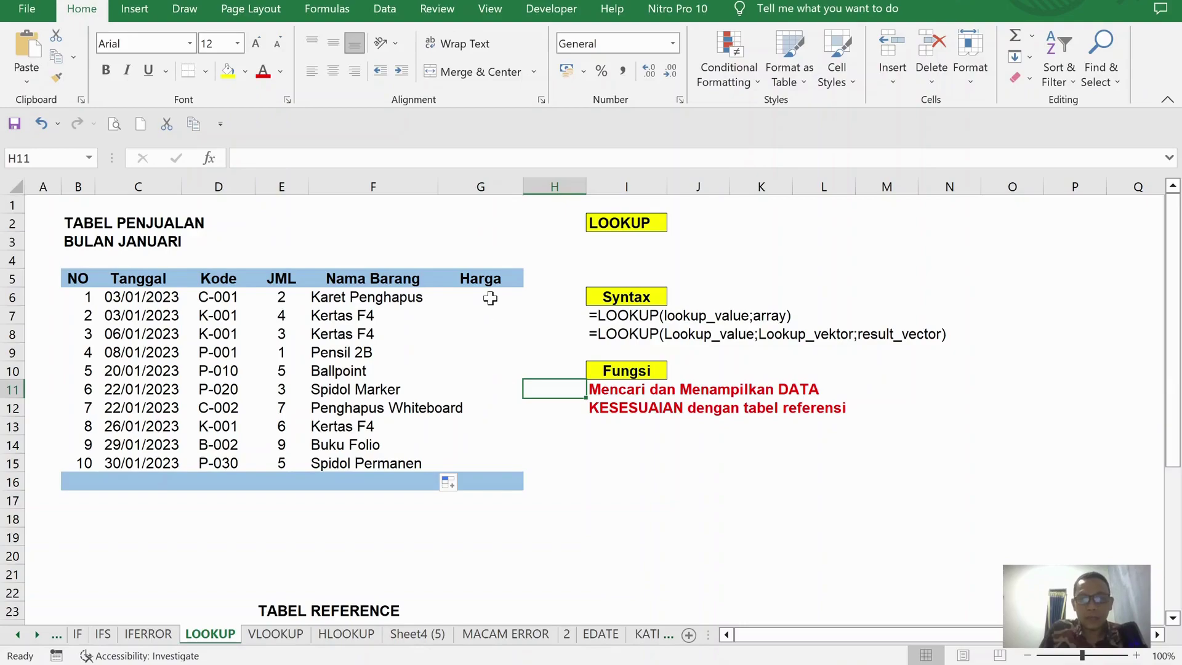
Insert LOOKUP in G6 with the lookup_value;lookup_vector;result_vector argument list and D6 as the Lookup_value.
click(490, 299)
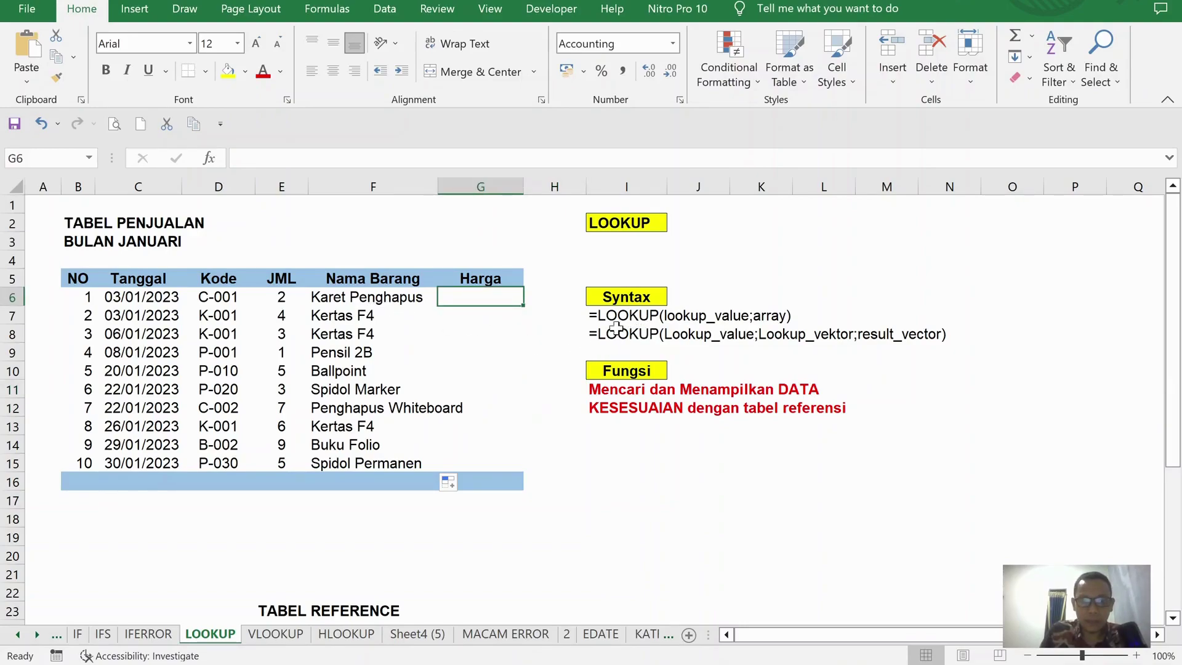
click(209, 159)
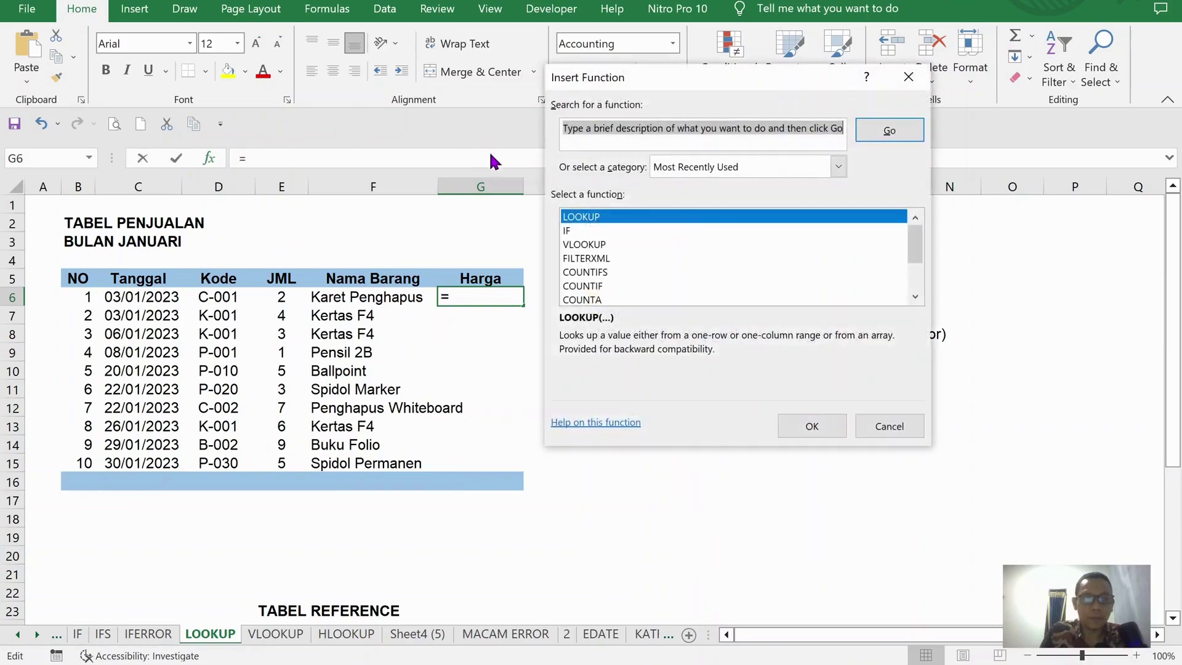
click(832, 431)
click(773, 312)
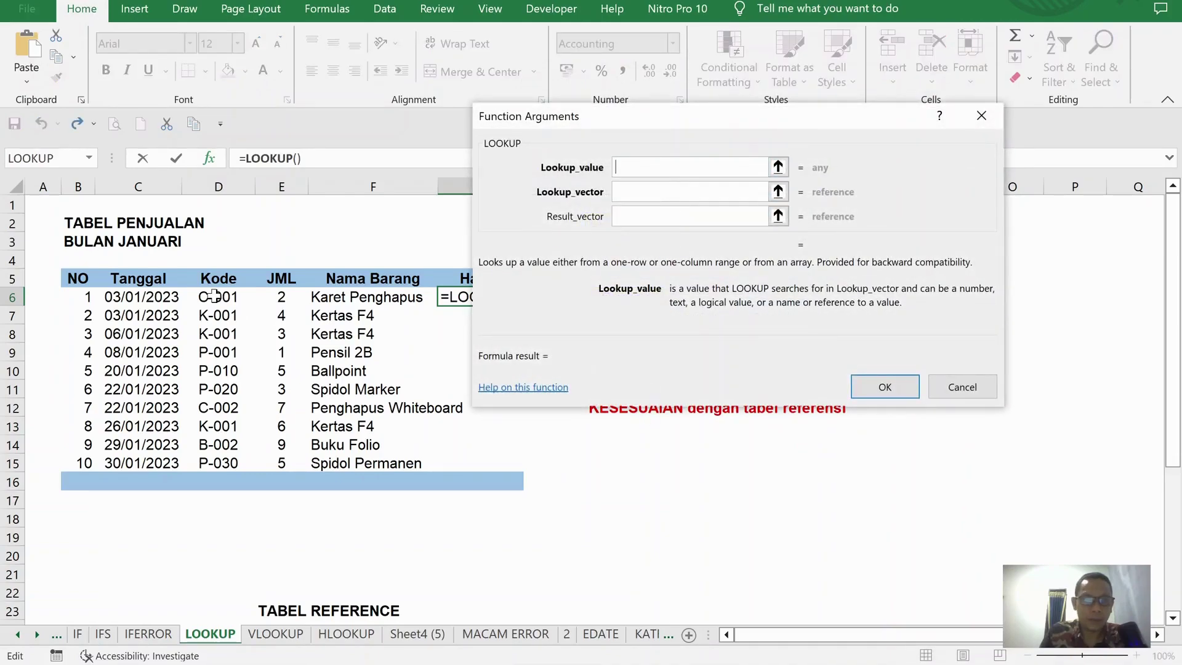
click(214, 297)
Set the G6 formula's Lookup_vector to the reference table's KODE column as the absolute range $E$26:$E$35.
click(670, 190)
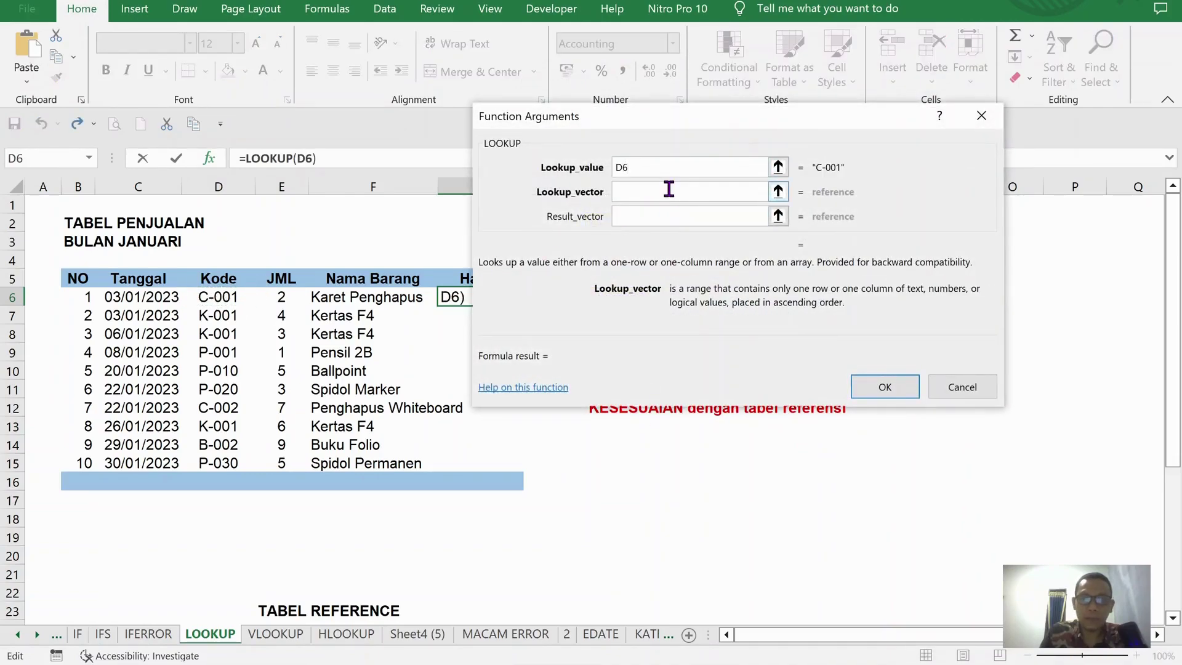
scroll(623, 411, down, 5)
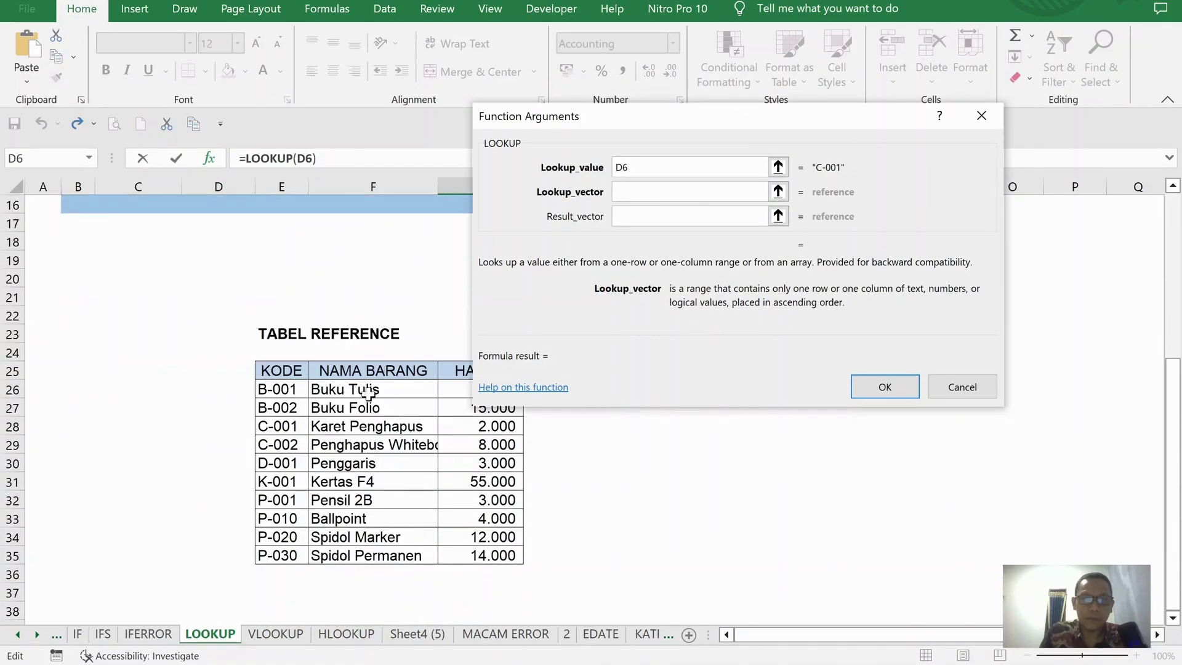
drag(281, 388, 283, 554)
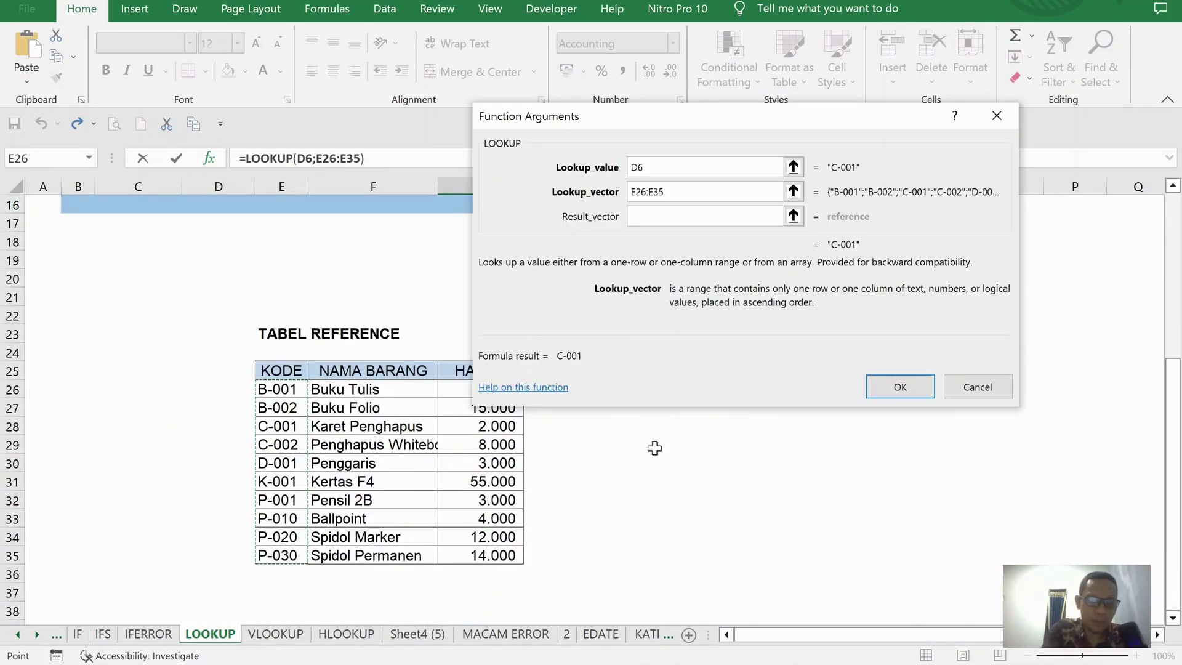
key(F4)
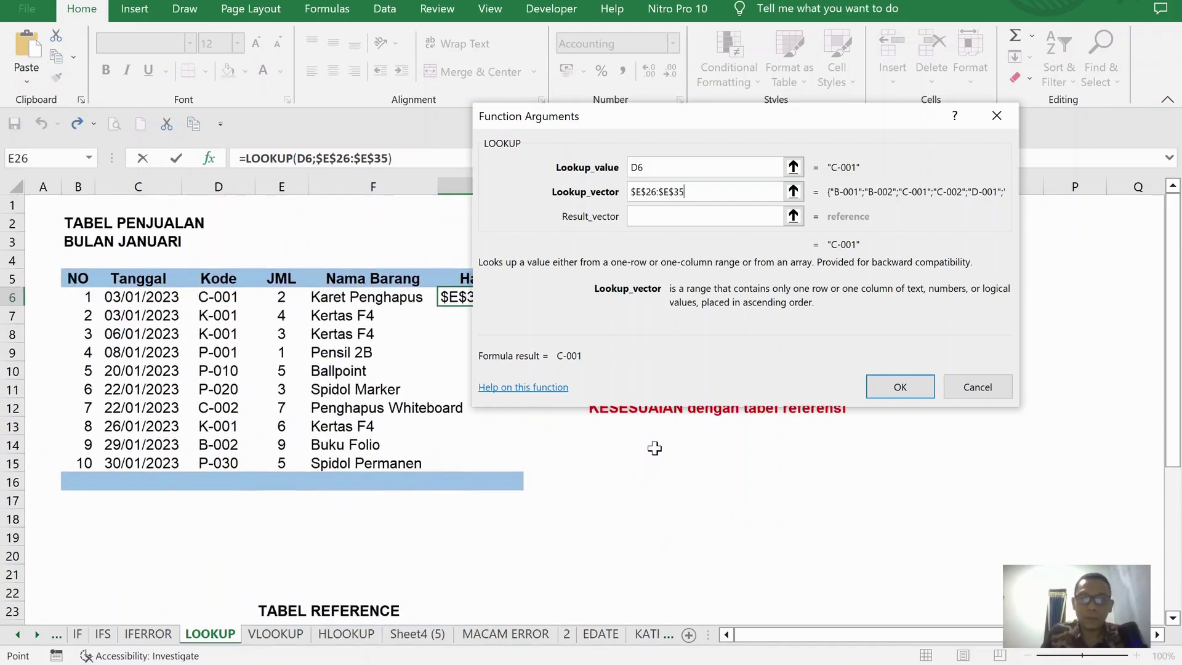
Set the G6 formula's Result_vector to the absolute item-name range $F$26:$F$35 and enter the formula.
click(710, 212)
scroll(372, 463, down, 4)
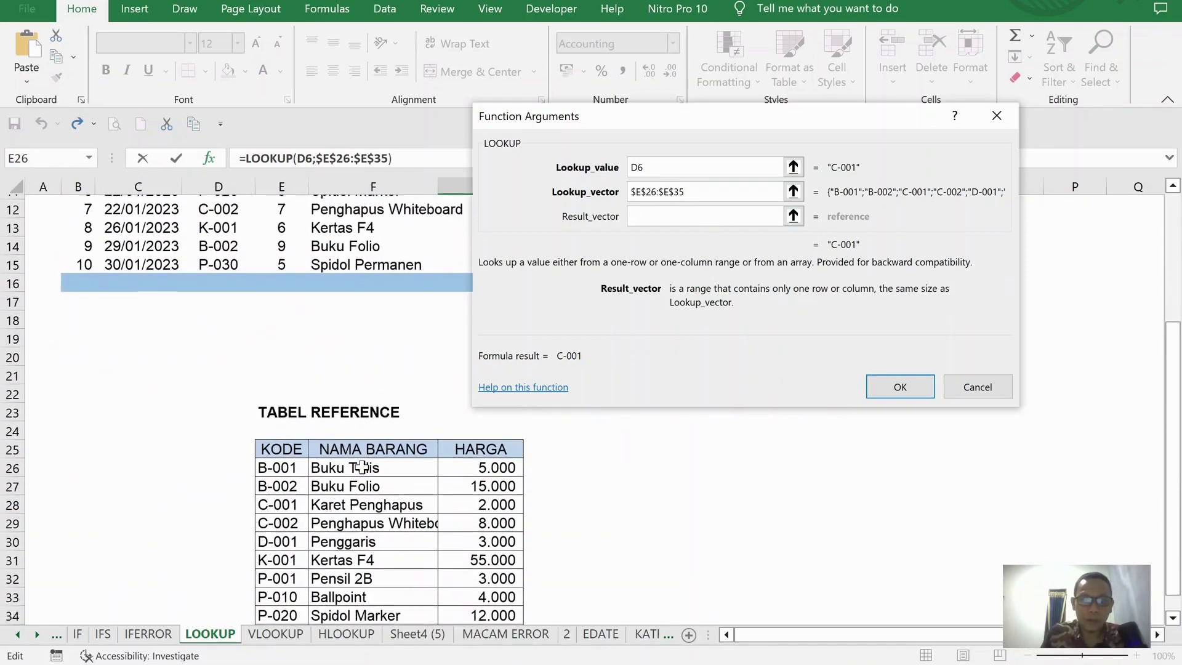
scroll(369, 433, down, 1)
drag(370, 385, 390, 557)
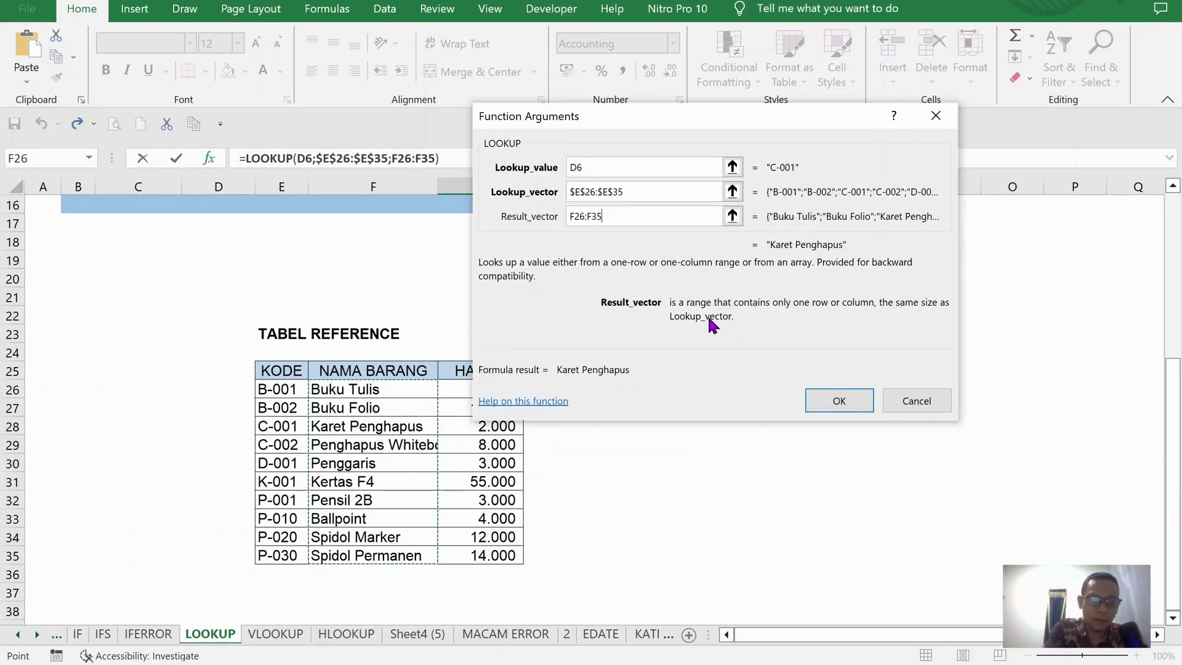
key(F4)
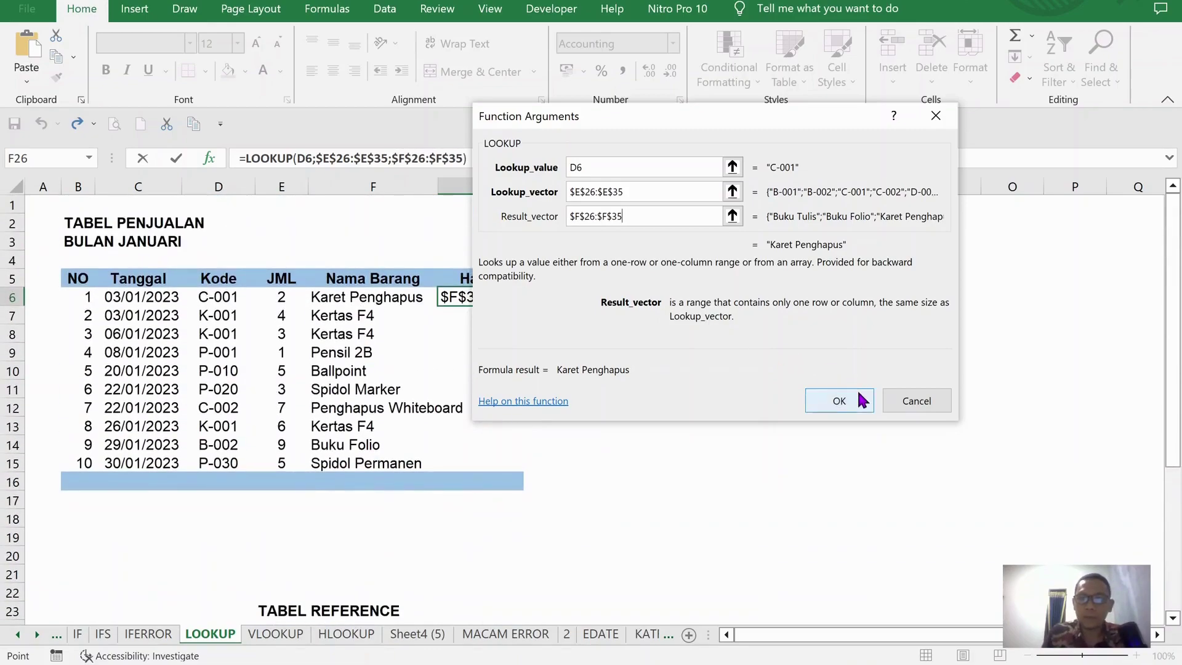
click(861, 401)
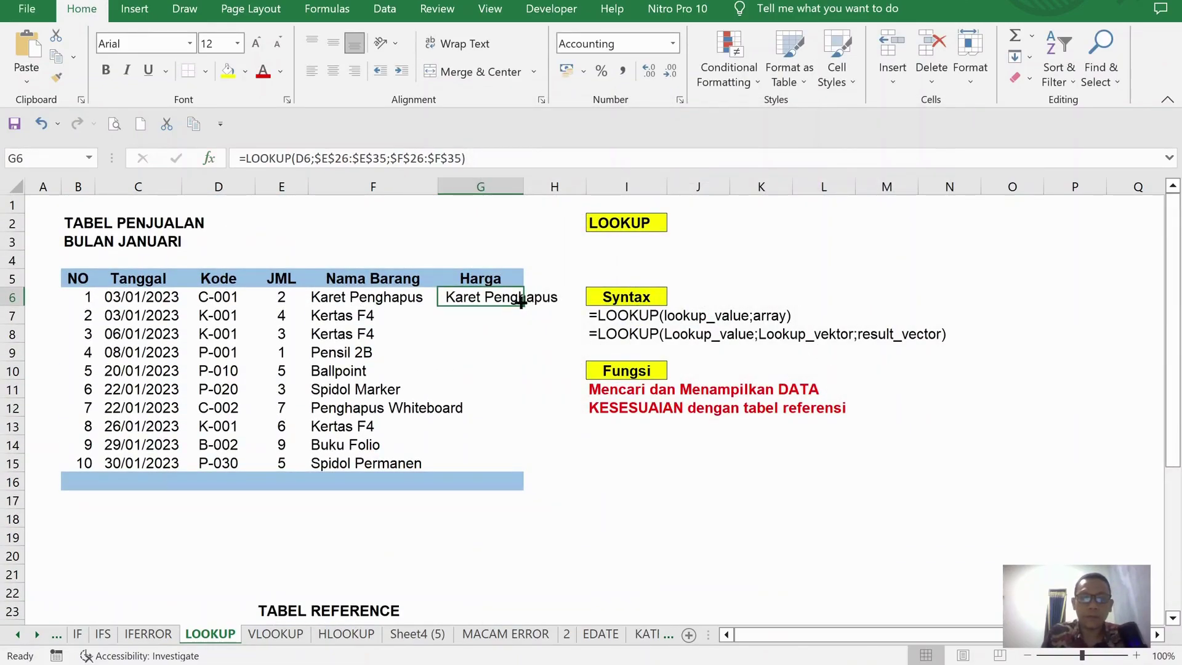
Change the G6 formula's Result_vector to the absolute HARGA range $G$26:$G$35 and fill the formula down through G15.
click(209, 159)
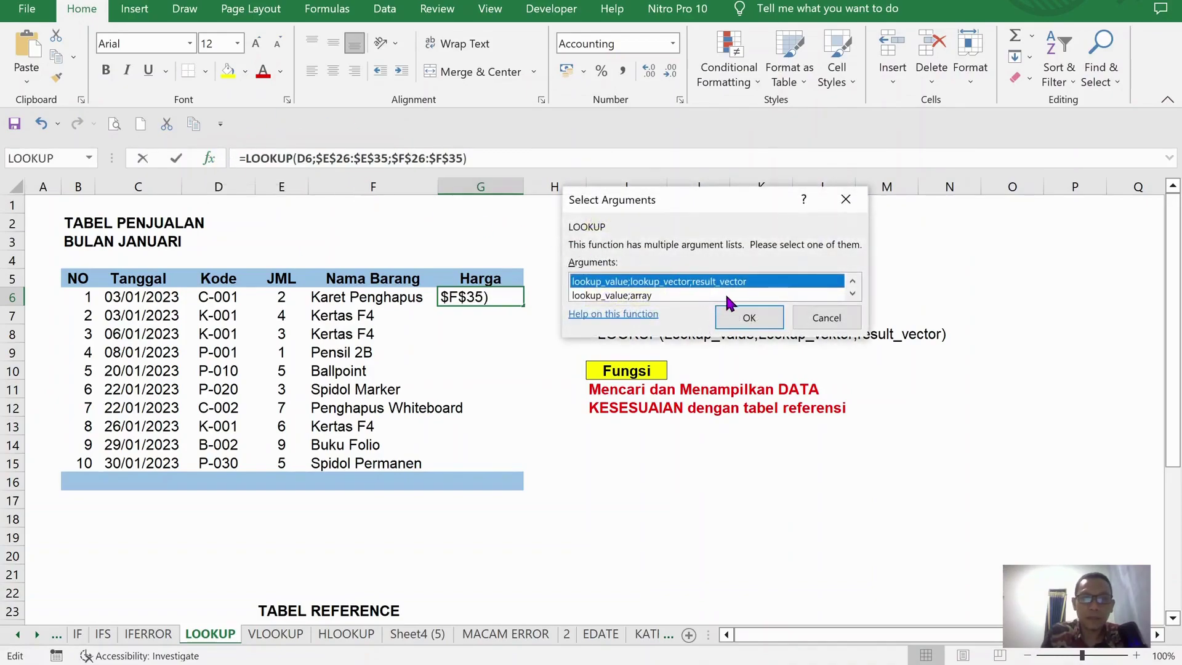
click(748, 316)
click(646, 224)
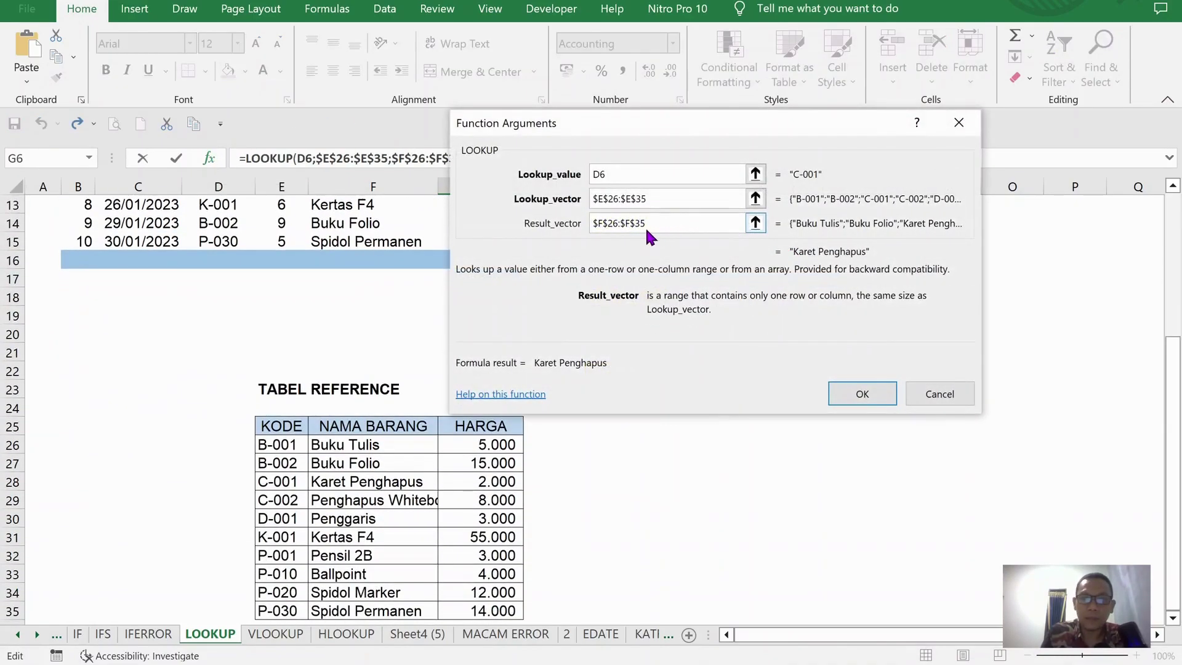
drag(659, 219, 576, 220)
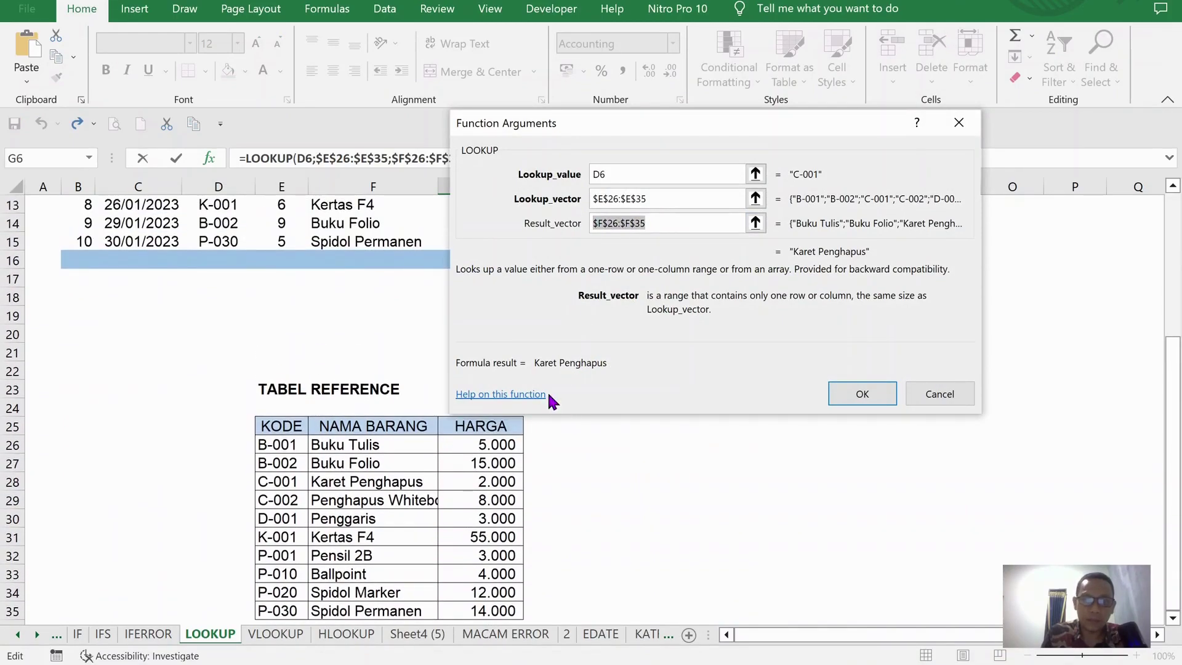
drag(486, 444, 482, 609)
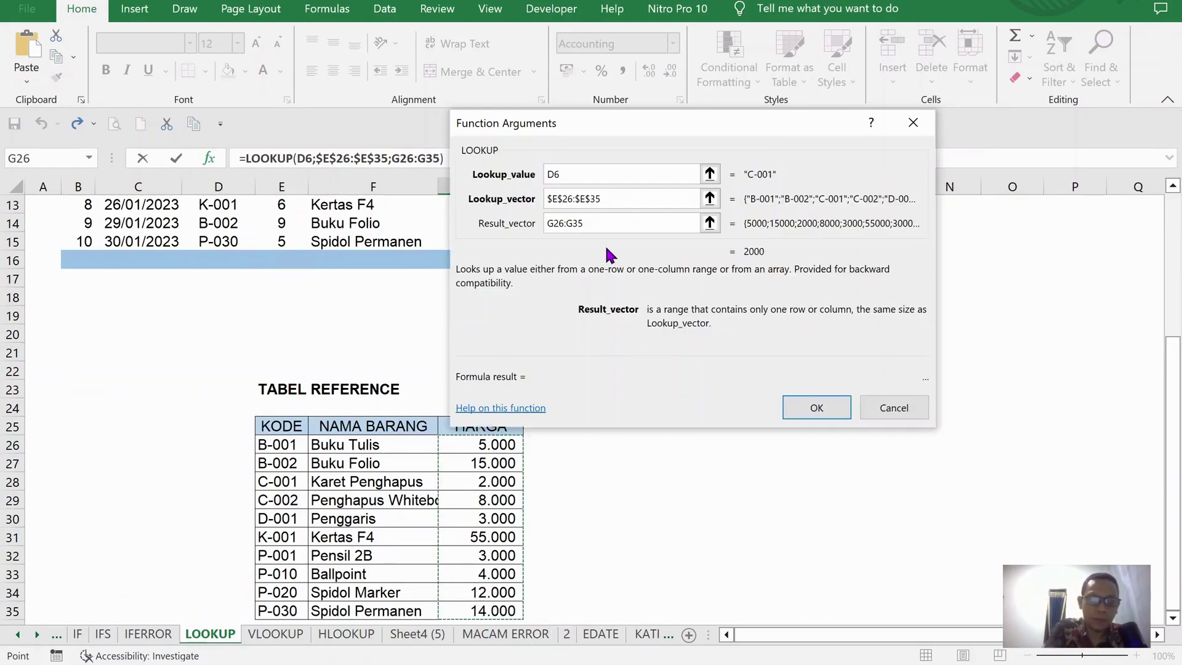
key(F4)
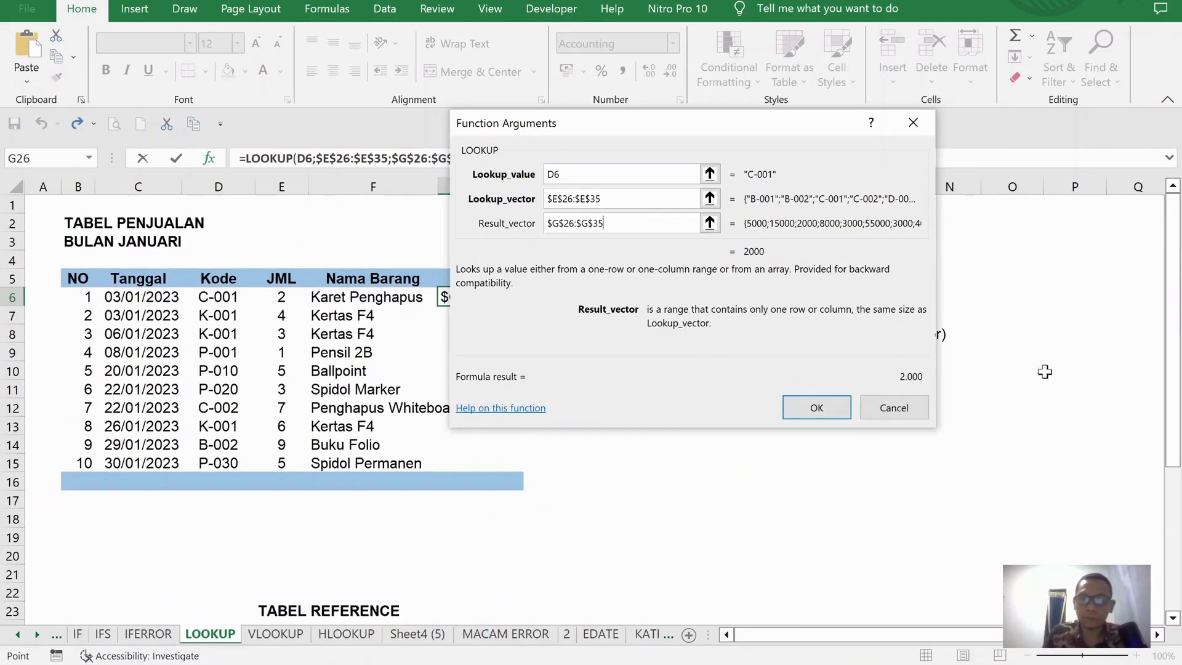
click(817, 406)
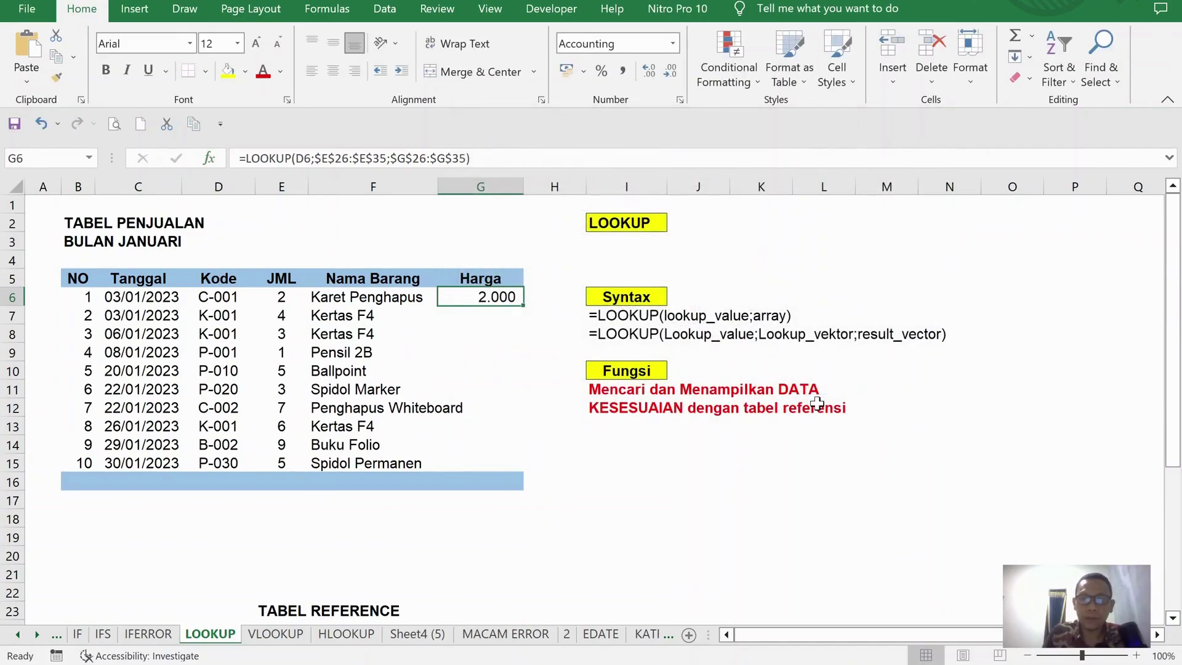
double_click(520, 310)
click(574, 426)
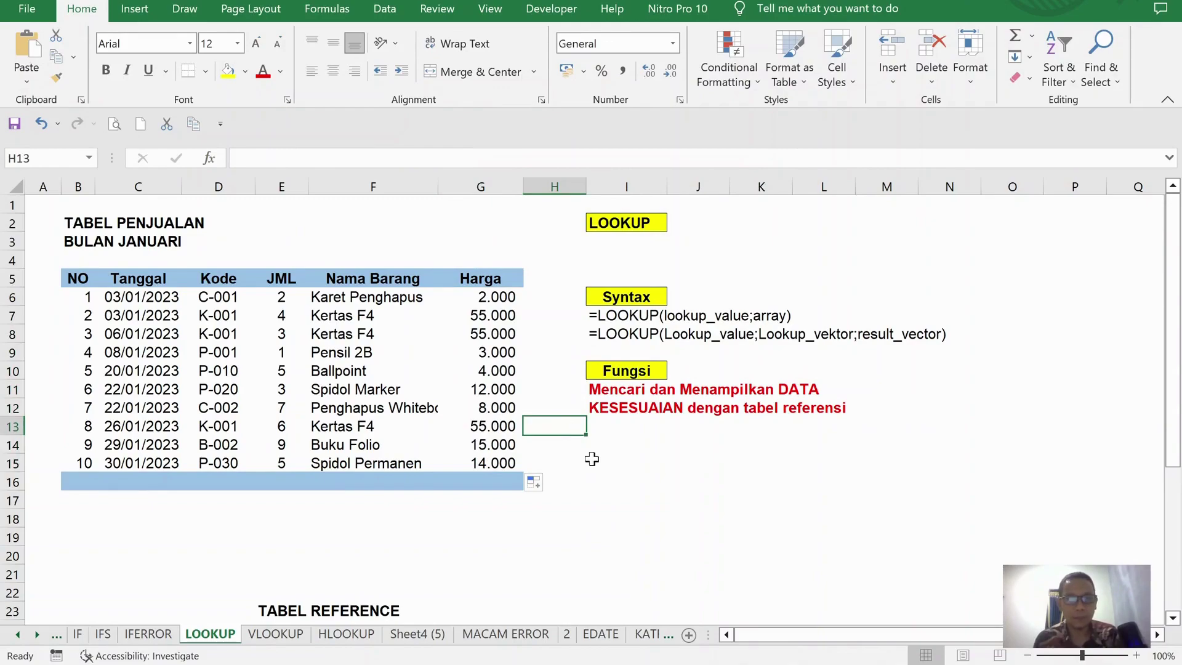
scroll(592, 459, down, 1)
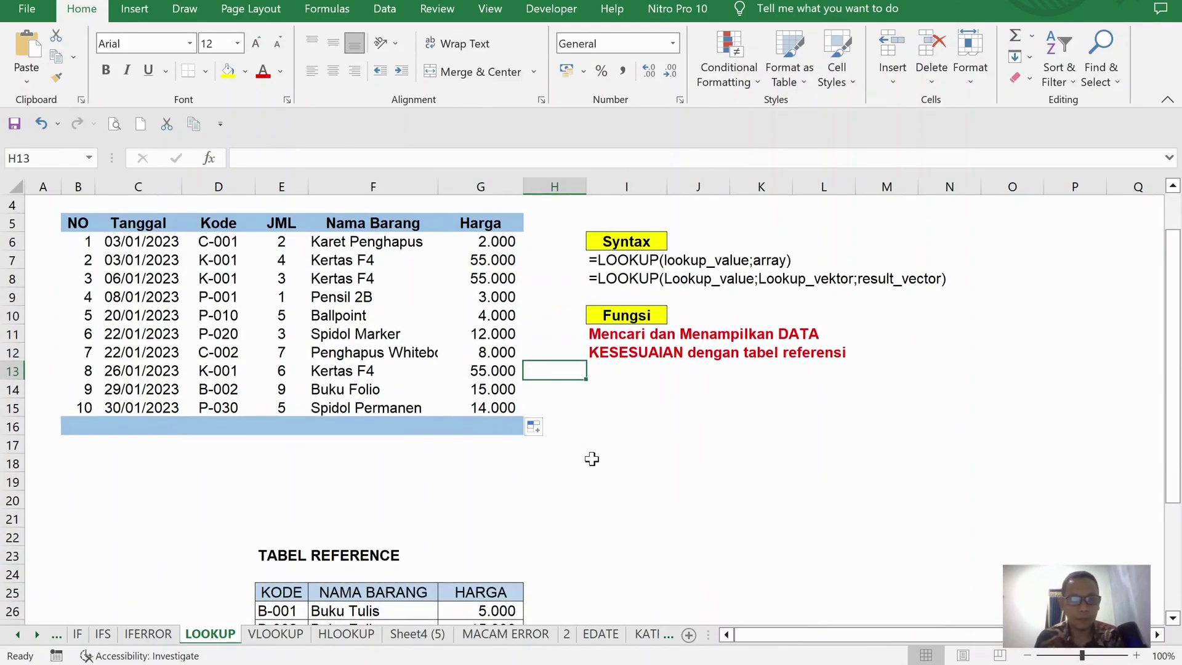
scroll(592, 458, up, 1)
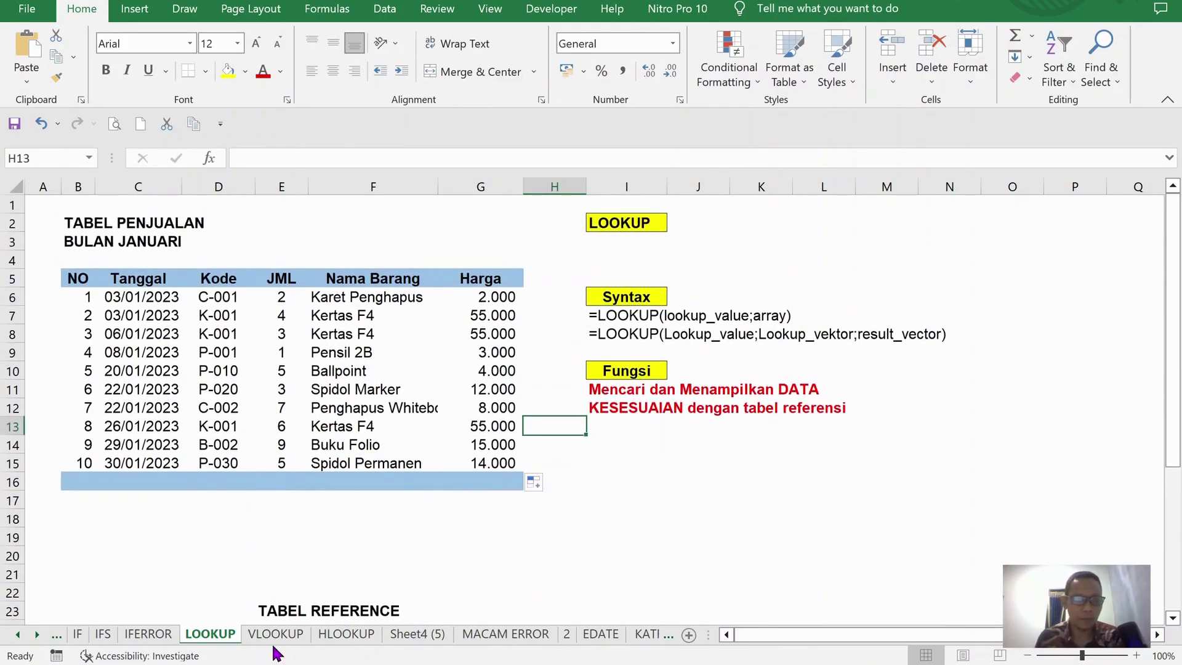
Switch to the VLOOKUP sheet and examine the reference table's KODE, NAMA BARANG and HARGA column headers.
click(277, 635)
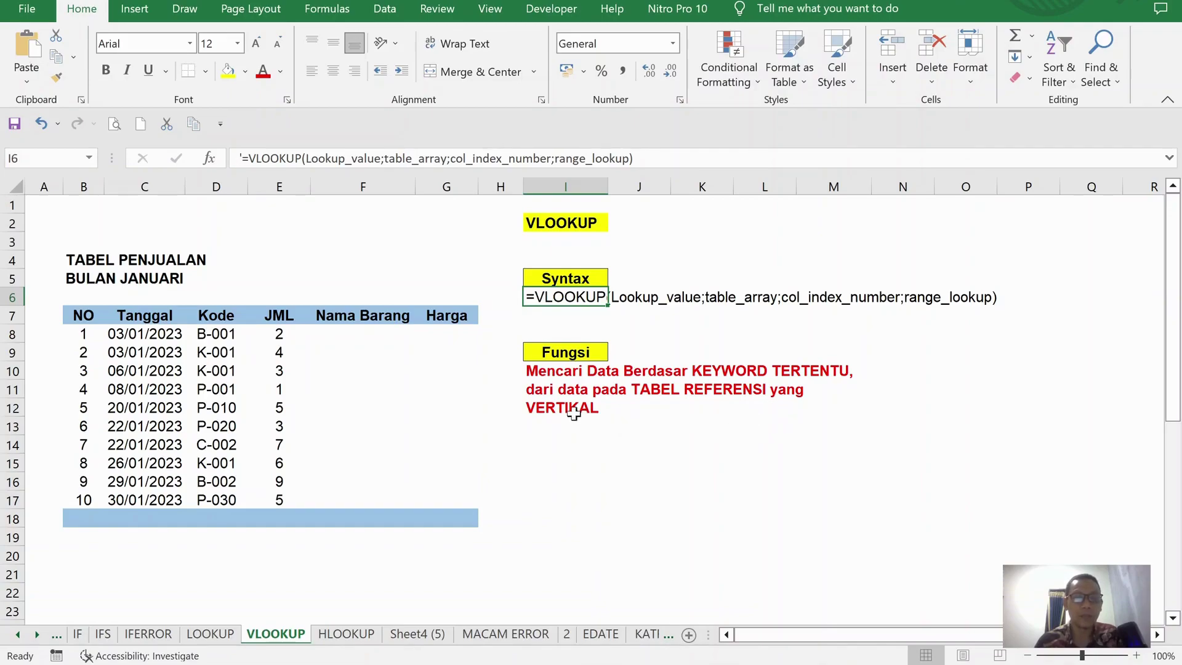
scroll(510, 421, down, 7)
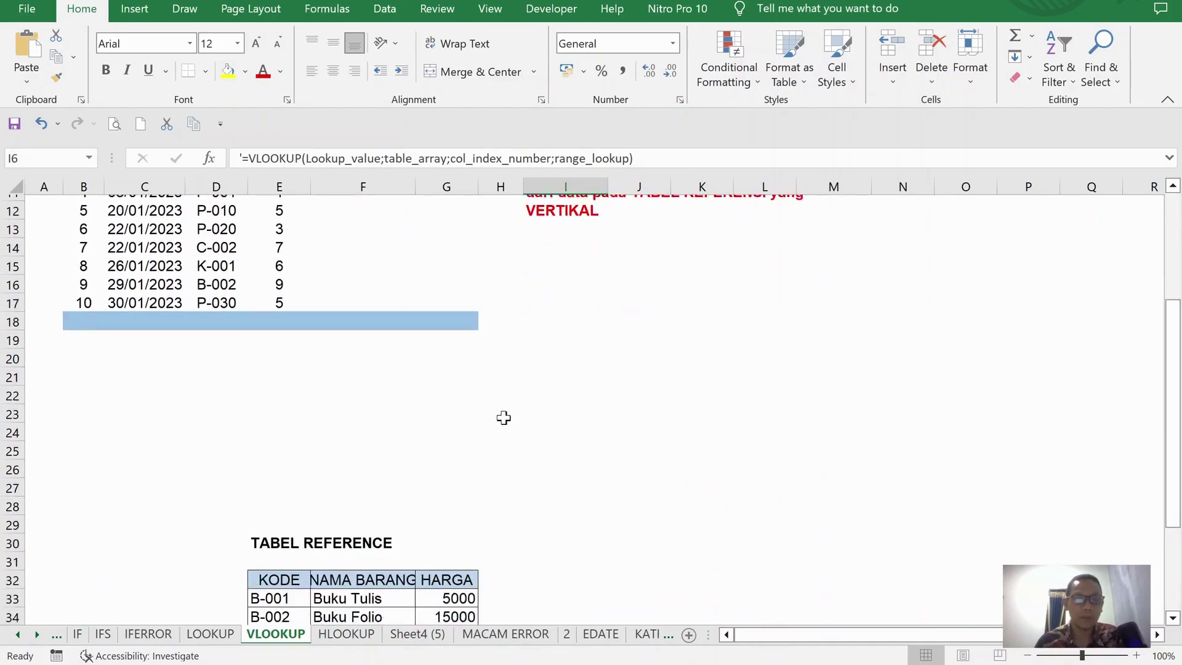
scroll(499, 407, down, 1)
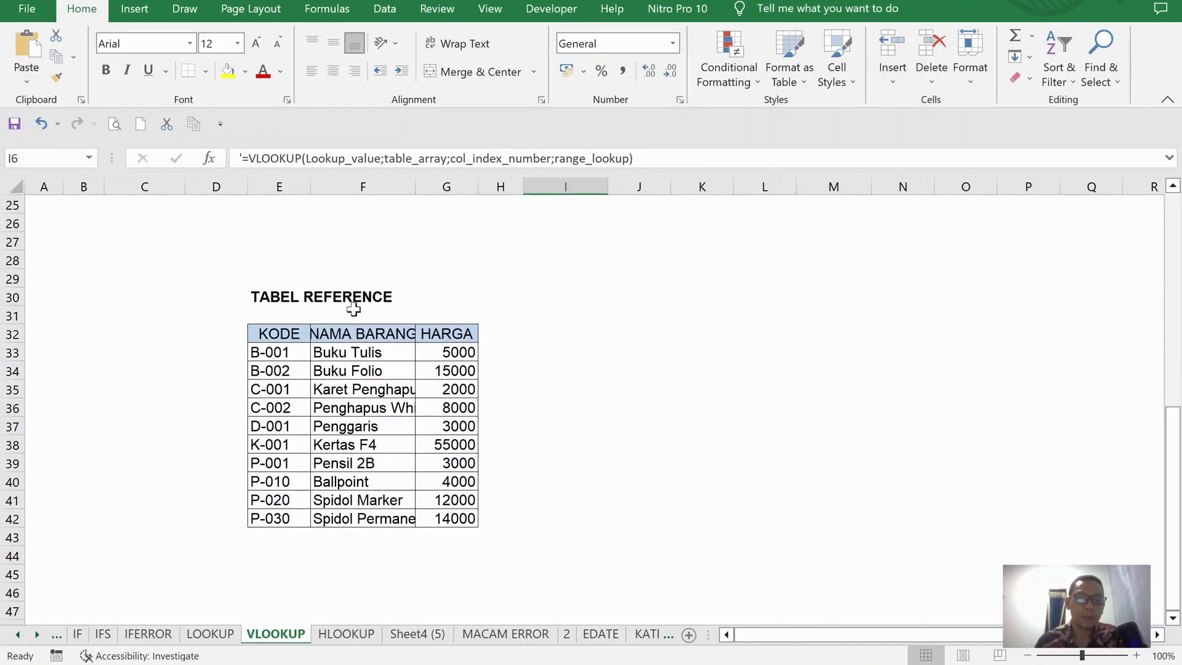
click(282, 331)
click(357, 335)
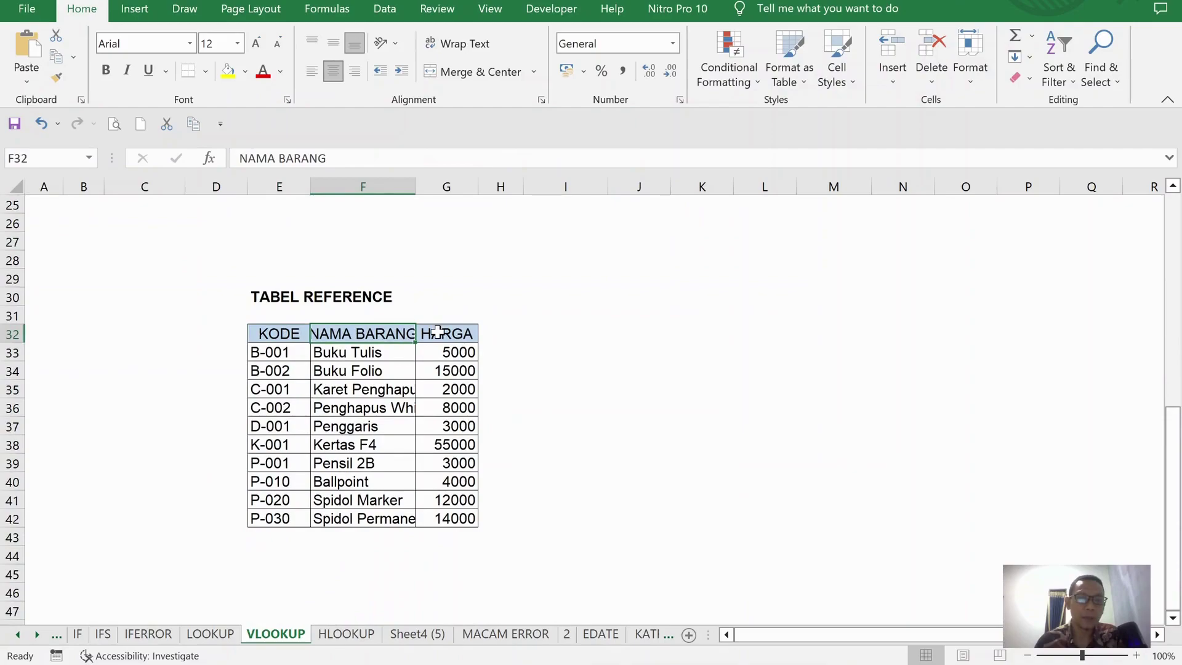
click(437, 332)
click(302, 337)
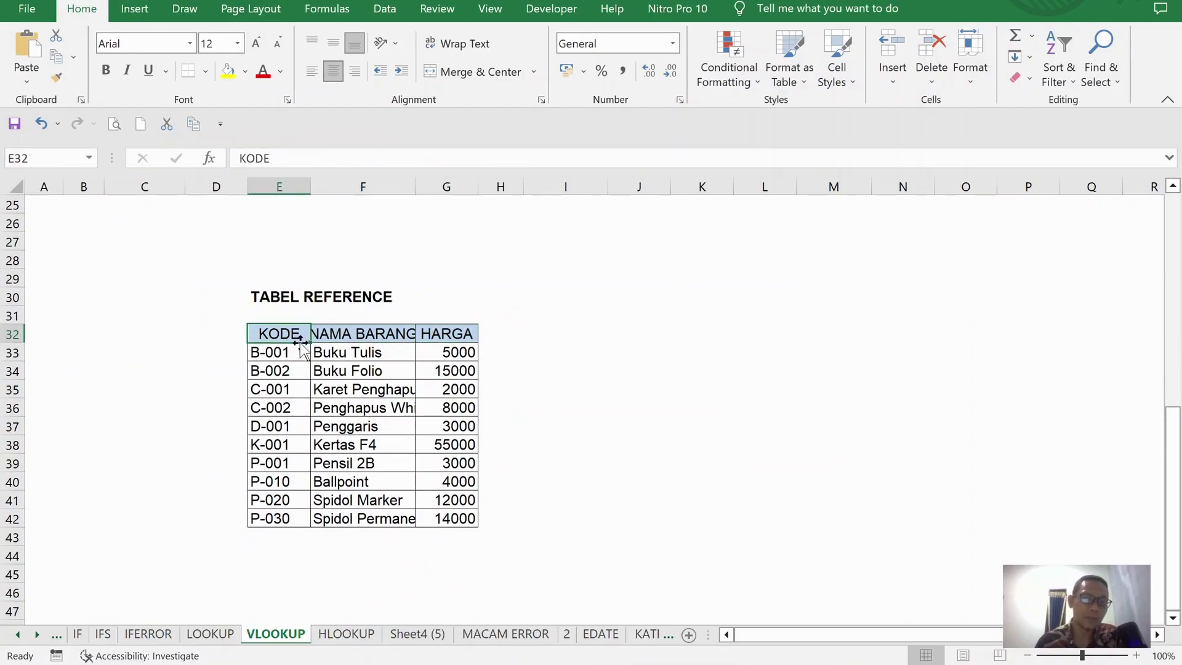
Examine how the KODE and NAMA BARANG entries are arranged down the reference table, and compare with the VLOOKUP syntax and function notes.
click(281, 352)
click(281, 370)
click(280, 389)
click(281, 407)
click(282, 446)
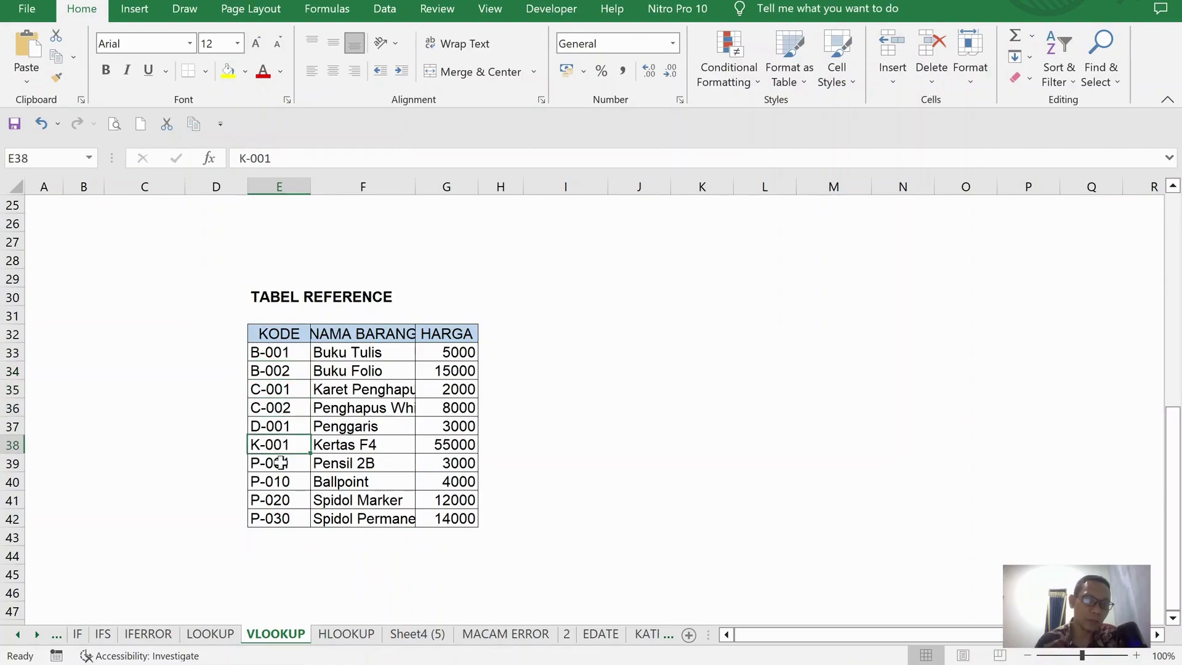
drag(274, 355, 275, 520)
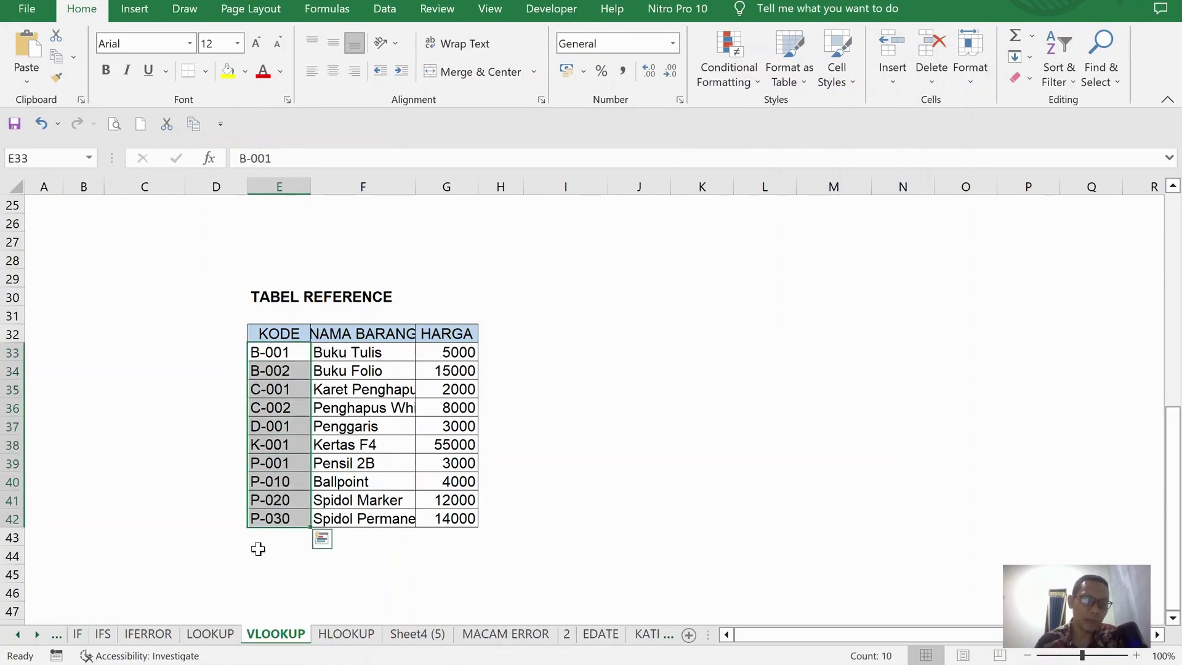
click(365, 331)
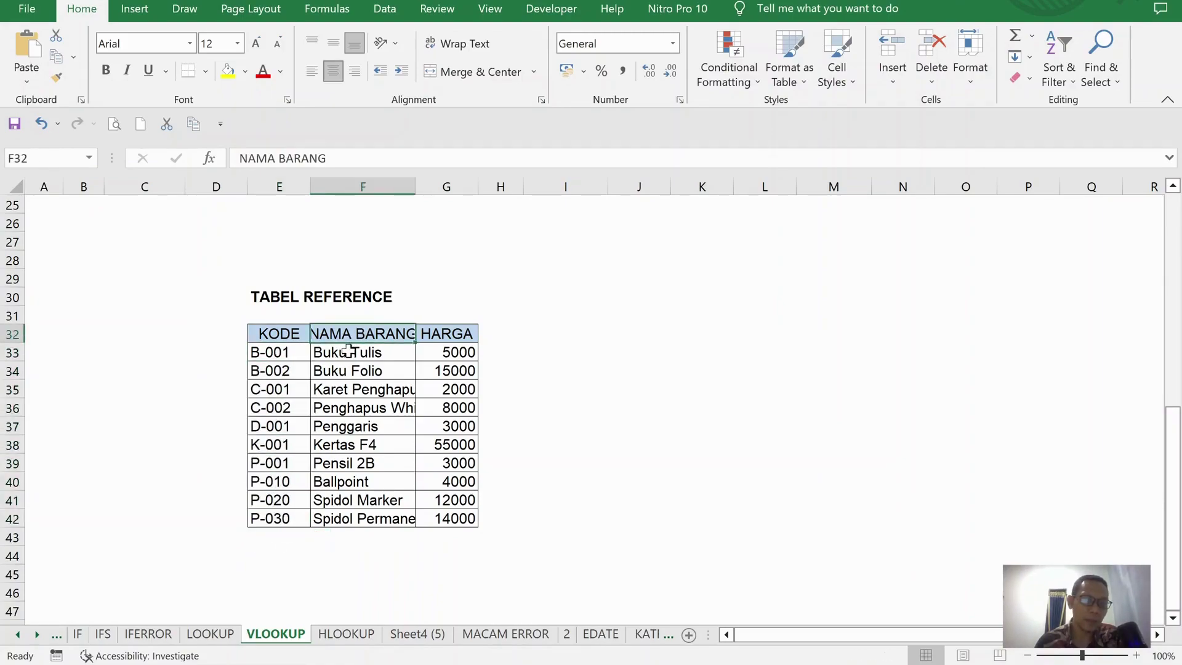
click(348, 353)
click(347, 371)
click(348, 389)
click(348, 426)
click(347, 463)
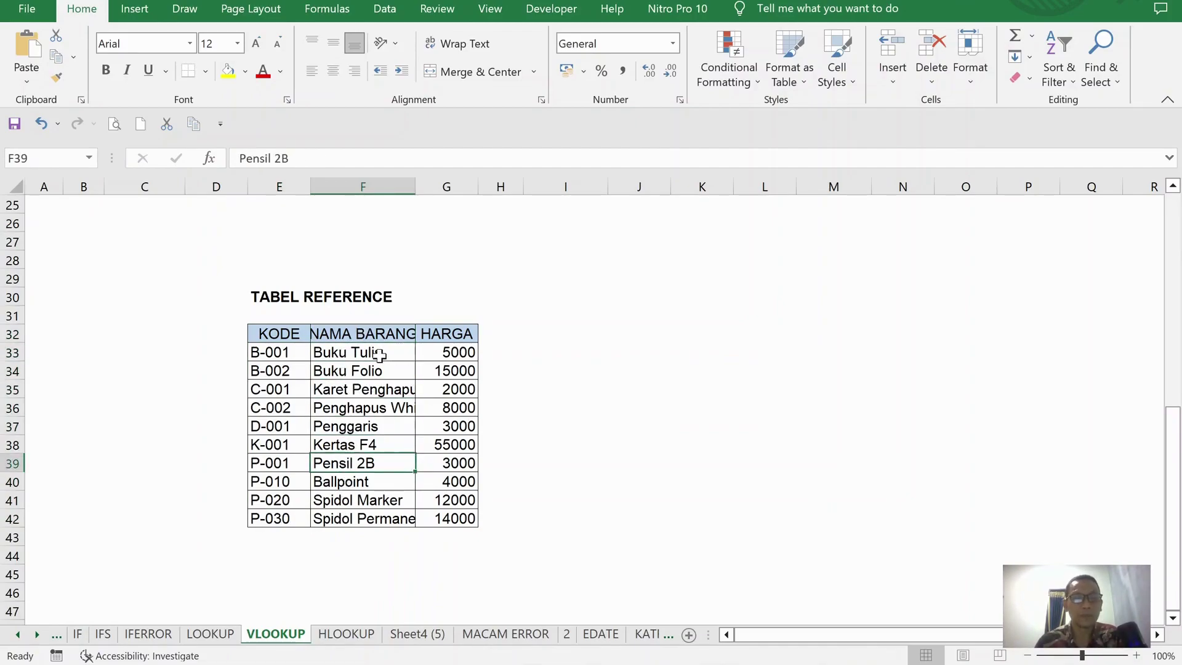
scroll(379, 355, up, 1)
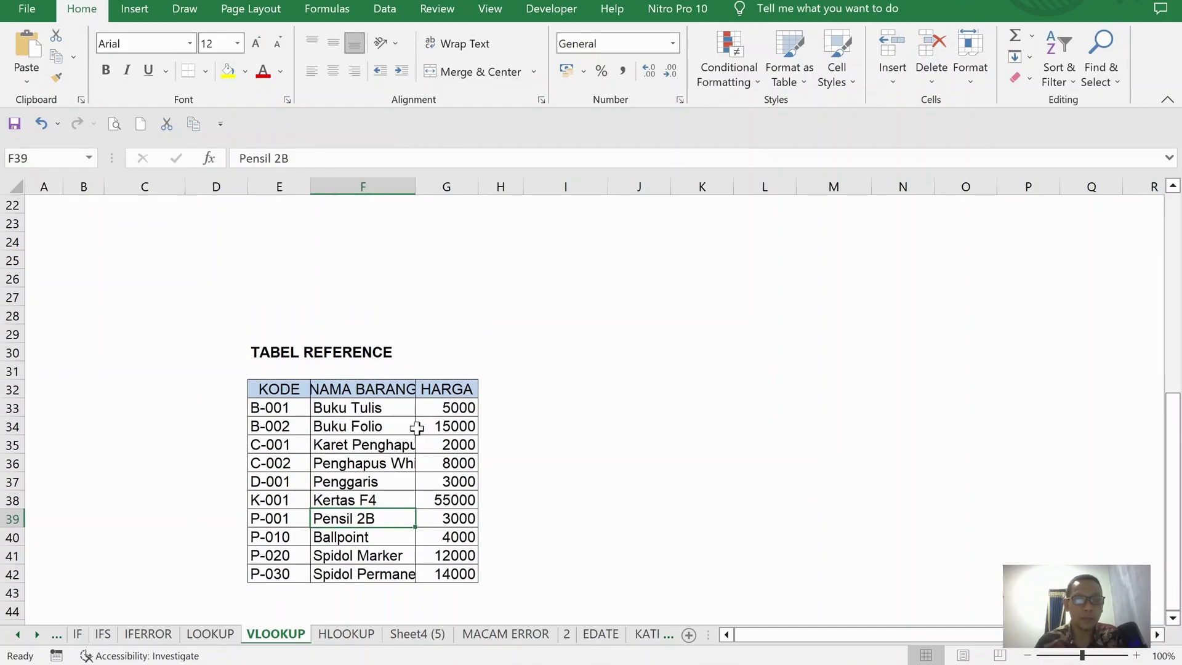
scroll(415, 429, up, 7)
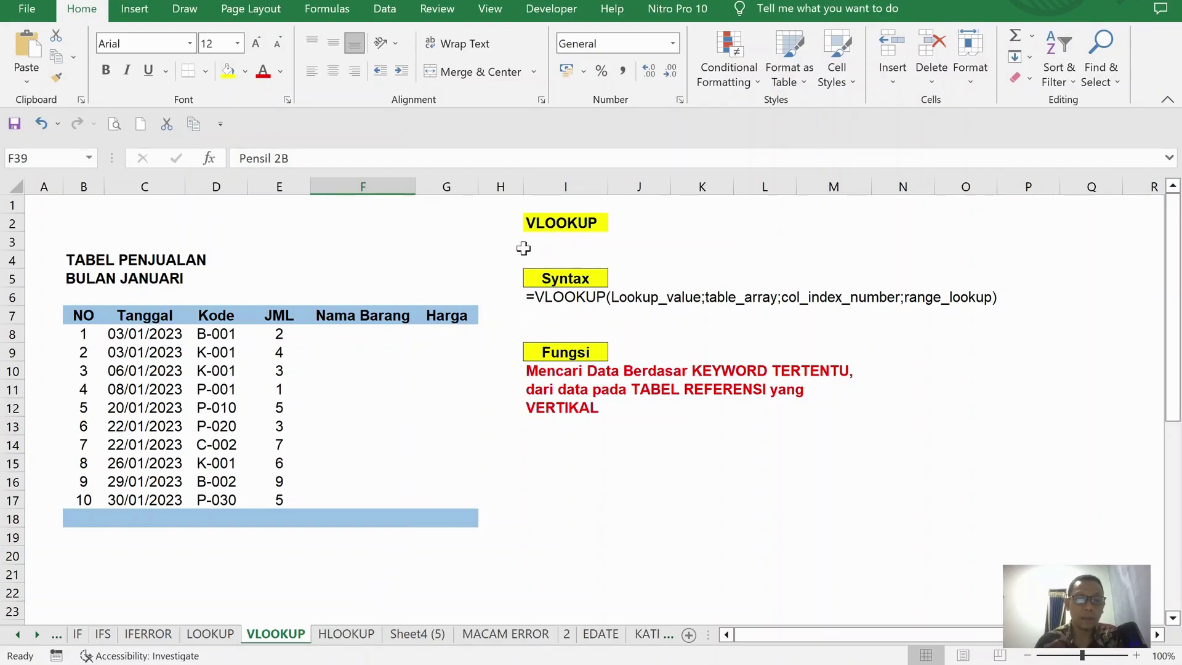
scroll(345, 446, down, 7)
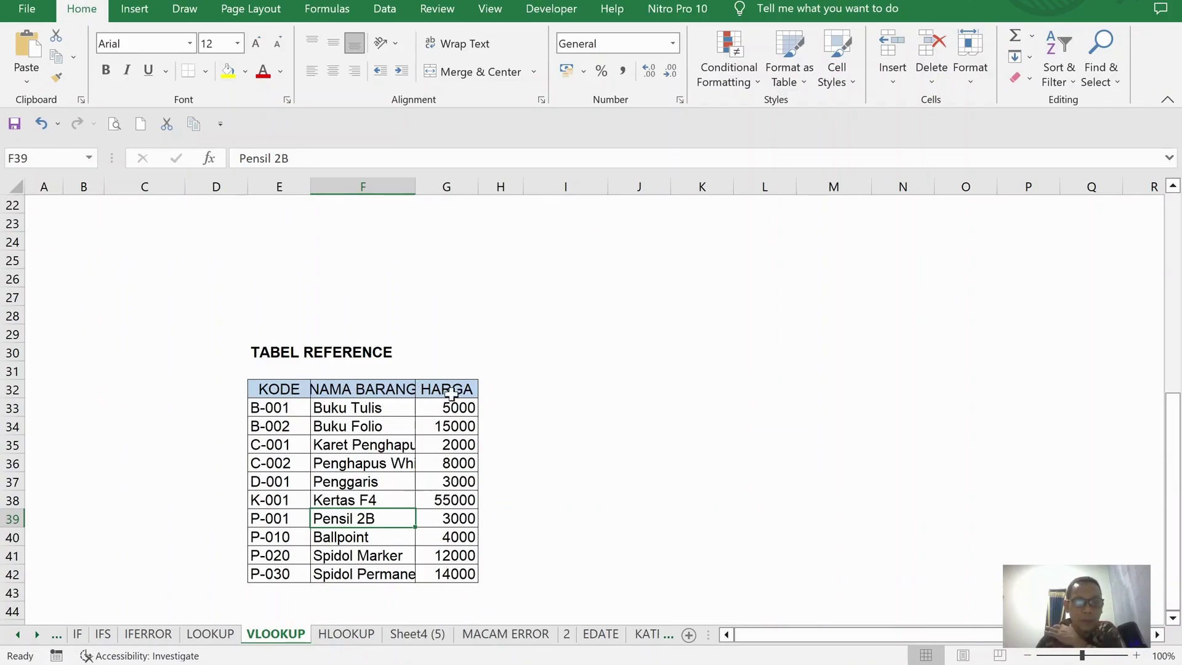
click(205, 409)
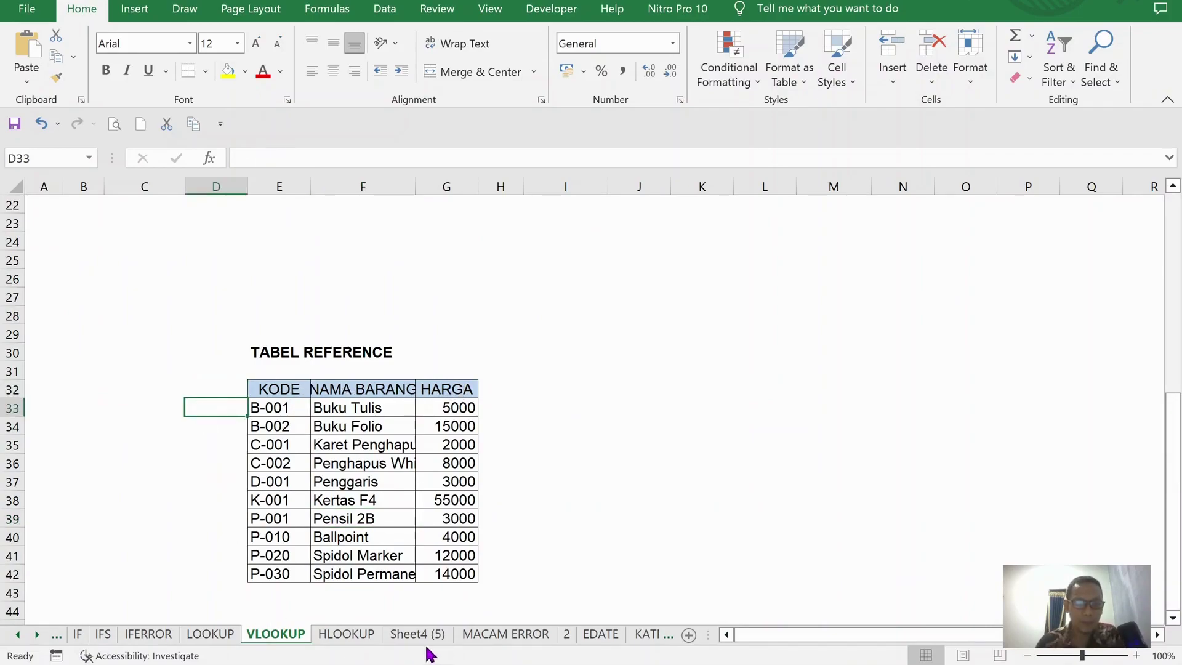
Switch to the HLOOKUP sheet and examine how its reference table arranges KODE, NAMA BARANG and HARGA in rows.
click(348, 635)
scroll(384, 529, down, 3)
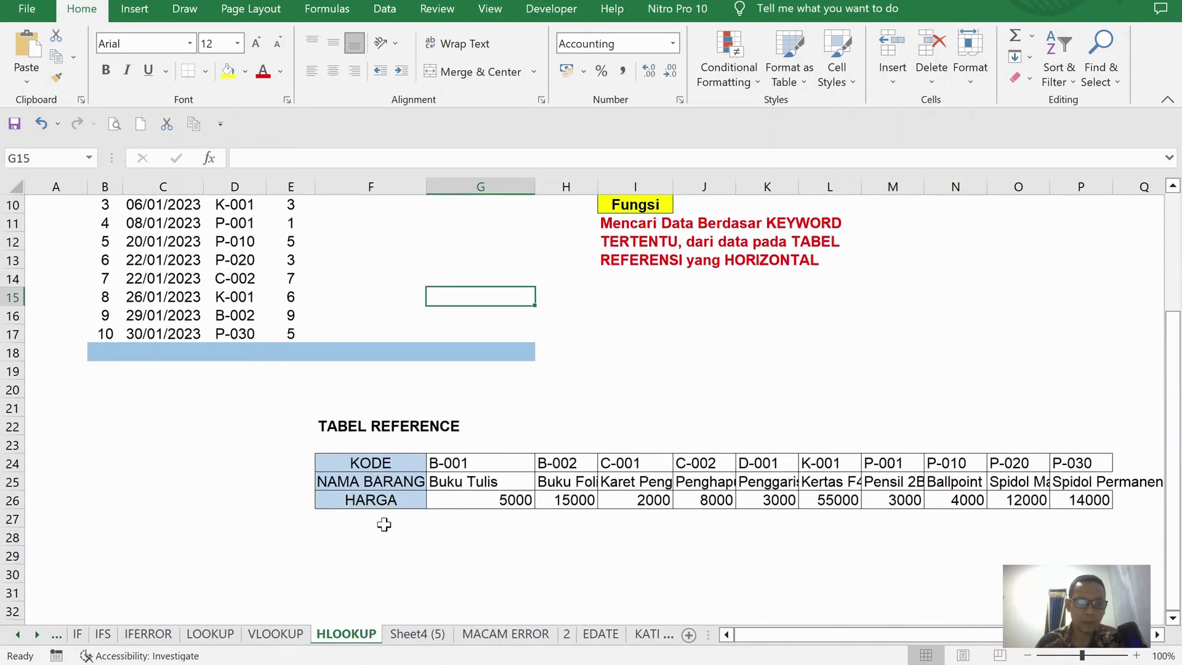
click(390, 465)
click(394, 486)
click(399, 500)
click(393, 466)
click(393, 481)
click(392, 499)
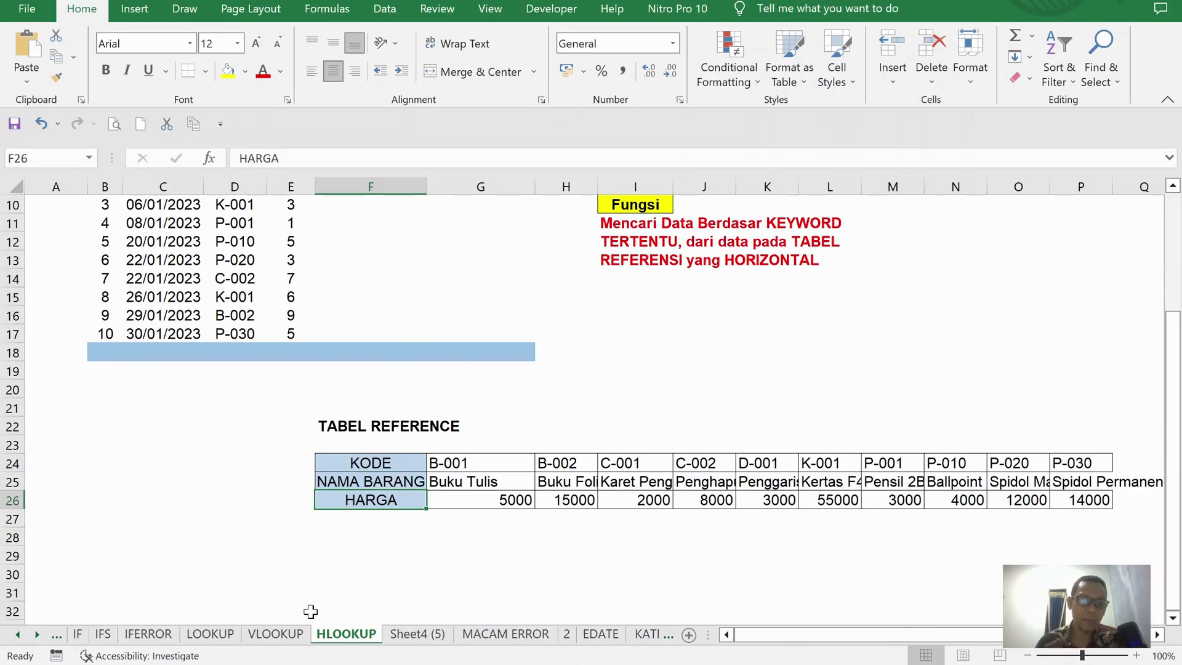
Switch back to the VLOOKUP sheet and review the VLOOKUP syntax arguments against the first Kode entry in the sales table.
click(283, 634)
scroll(546, 468, up, 3)
scroll(546, 468, up, 4)
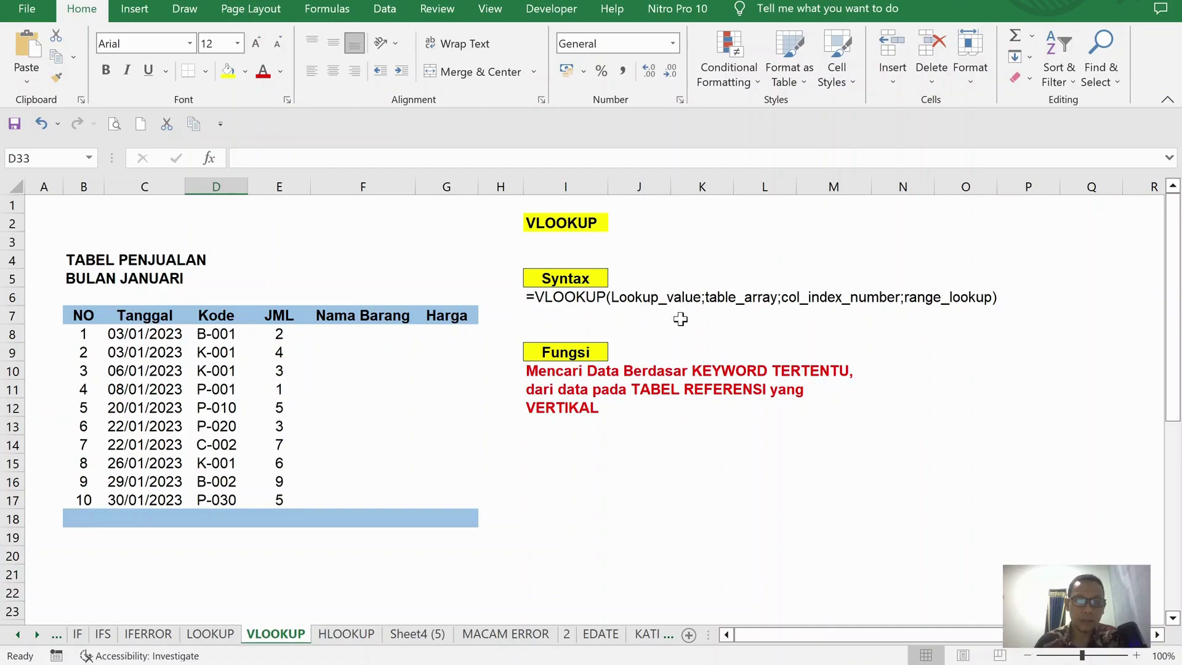
click(225, 331)
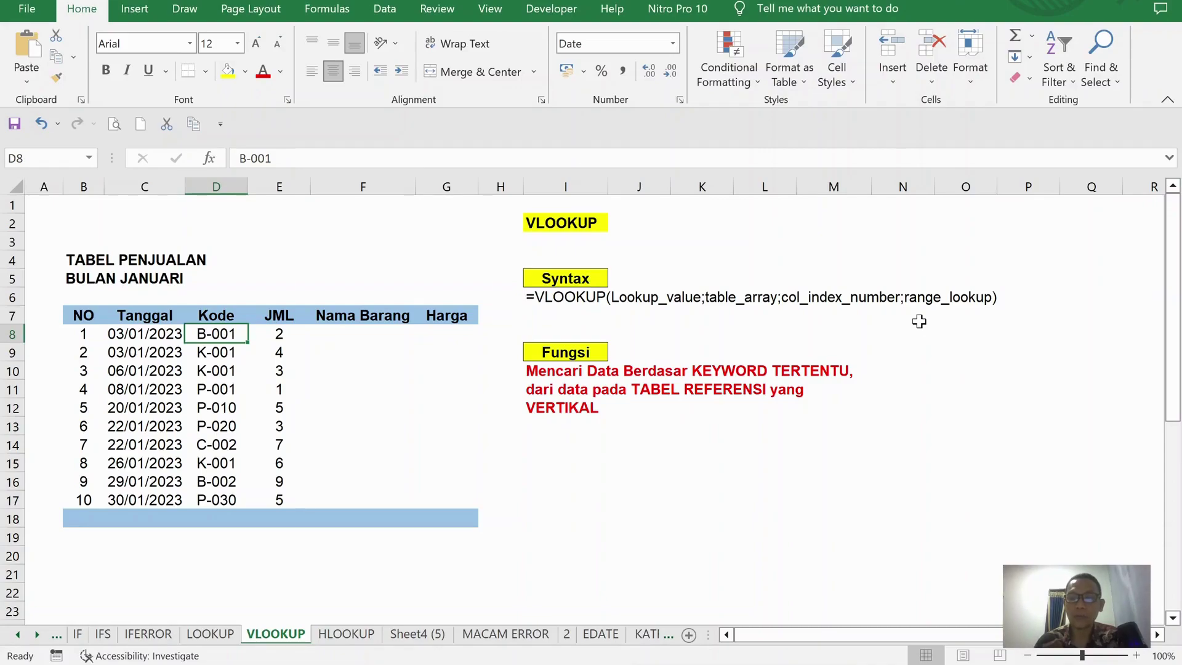
Start a VLOOKUP formula in F8 under Nama Barang with D8 as the lookup value.
click(361, 336)
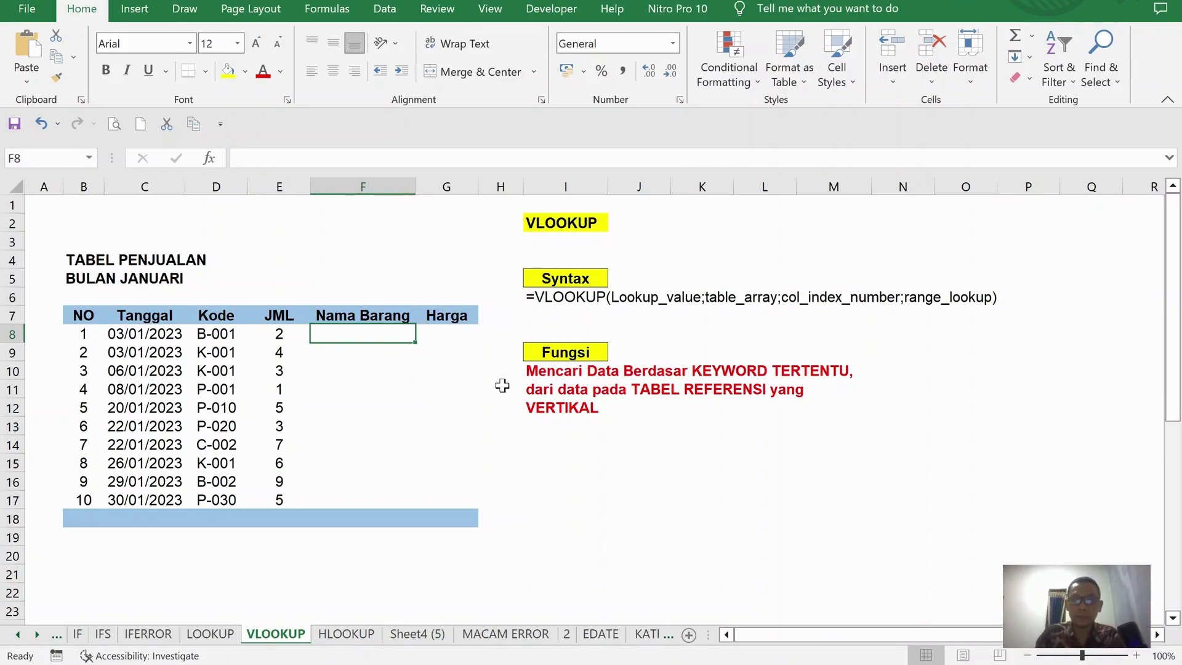
text(=)
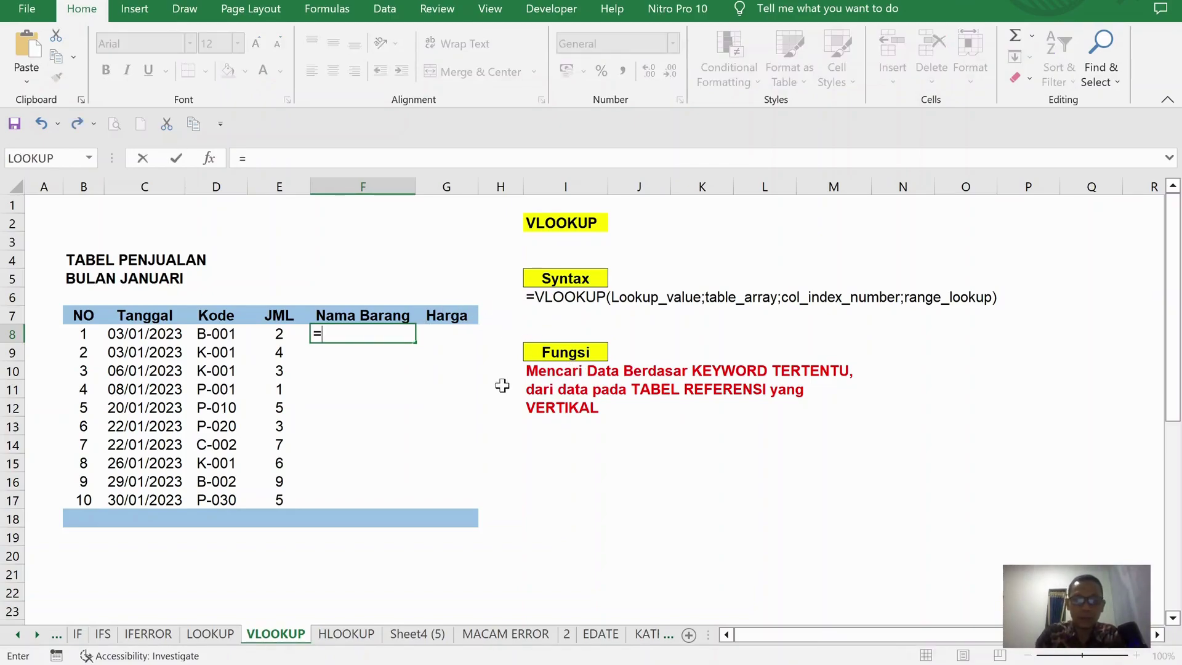
text(VLOOK)
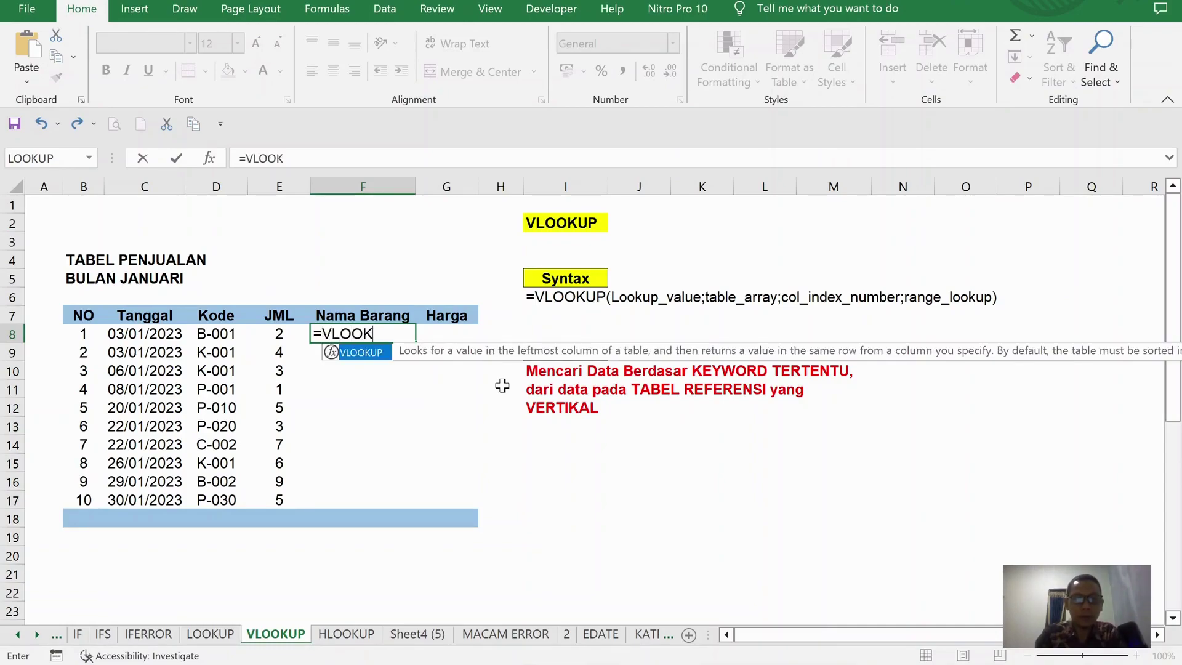
text(UP()
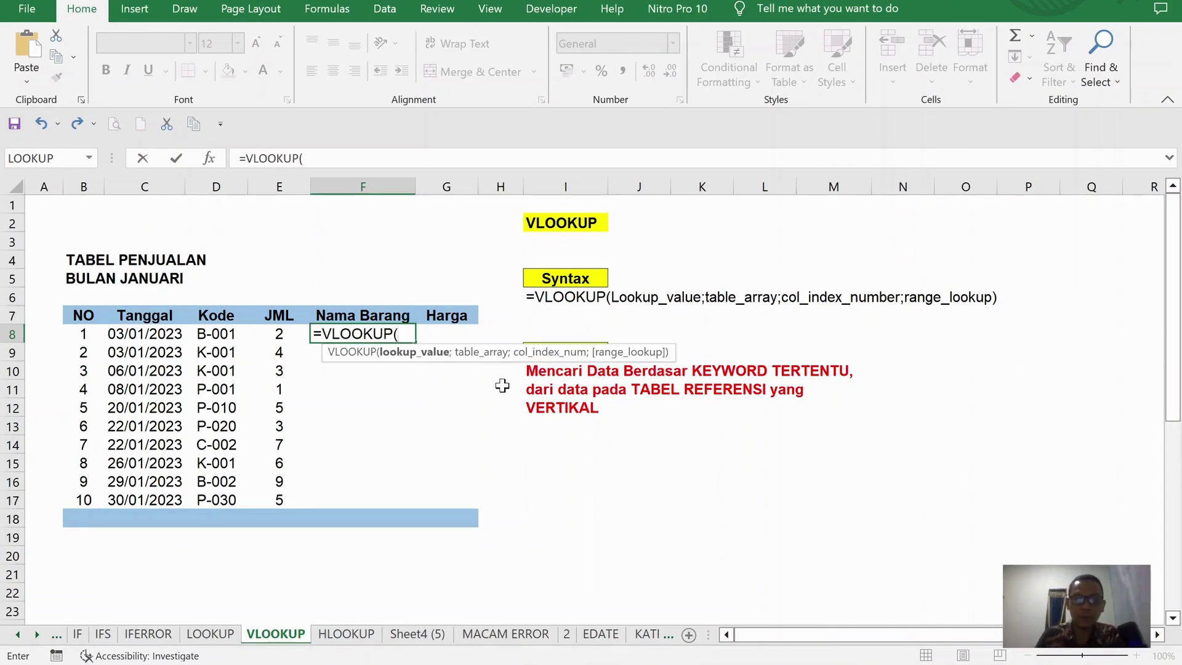
click(229, 335)
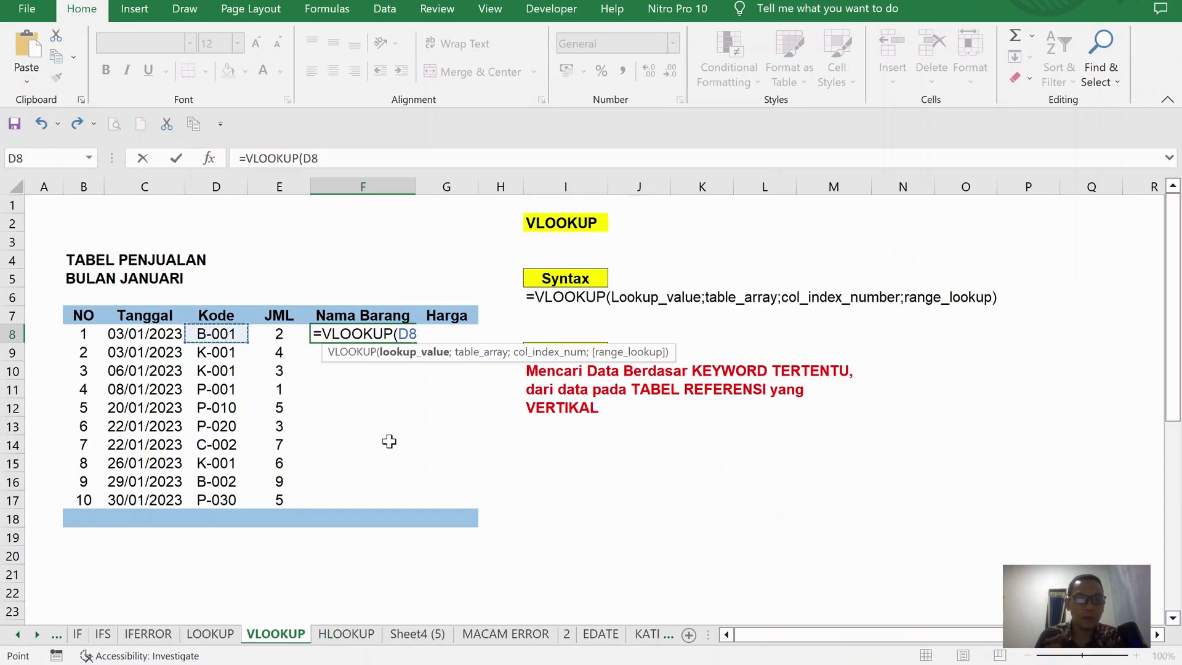
text(;)
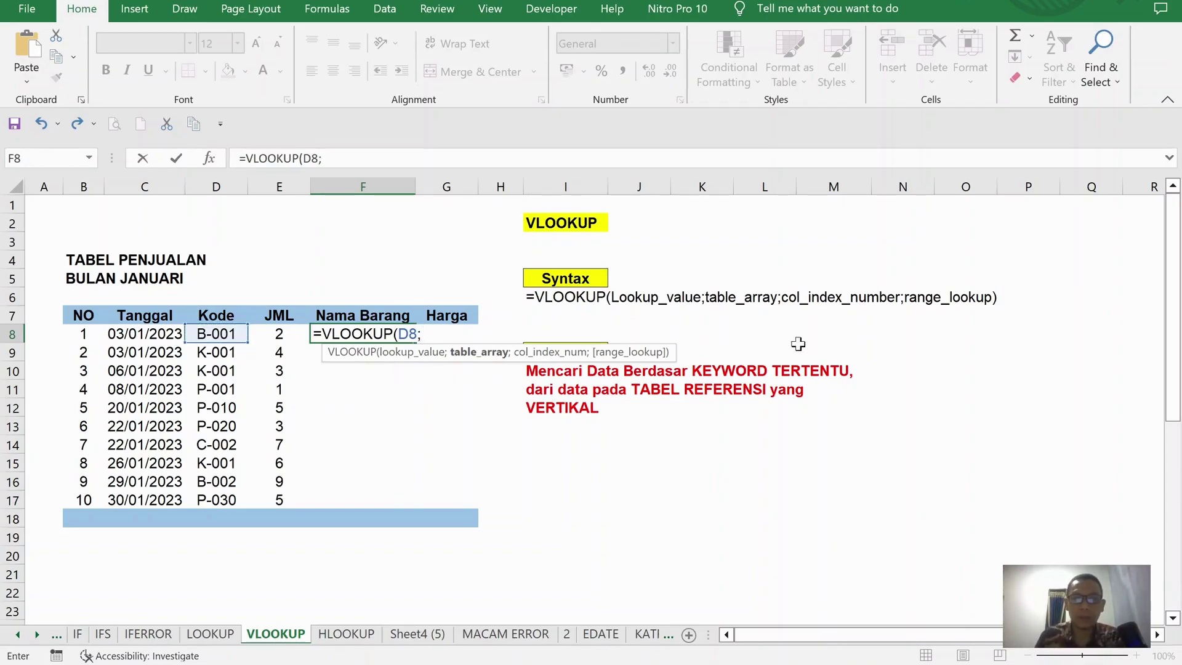
Set the F8 formula's table_array to the whole reference table including headers, as the absolute range $E$32:$G$42.
scroll(483, 437, down, 2)
scroll(478, 446, down, 4)
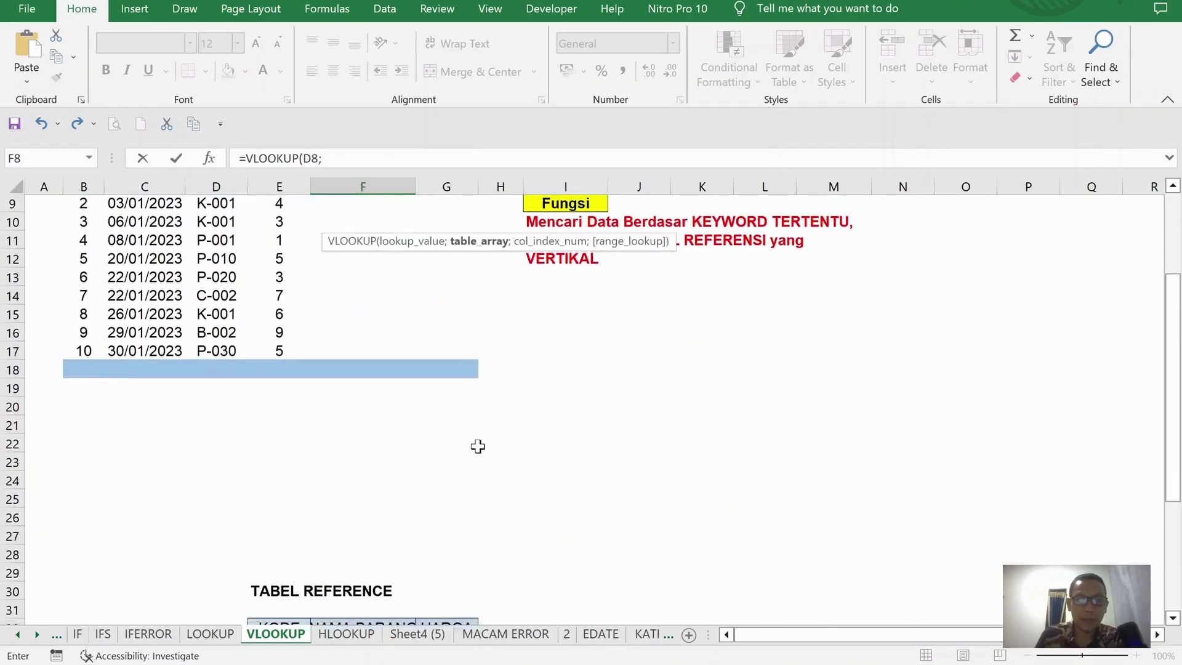
scroll(478, 444, down, 1)
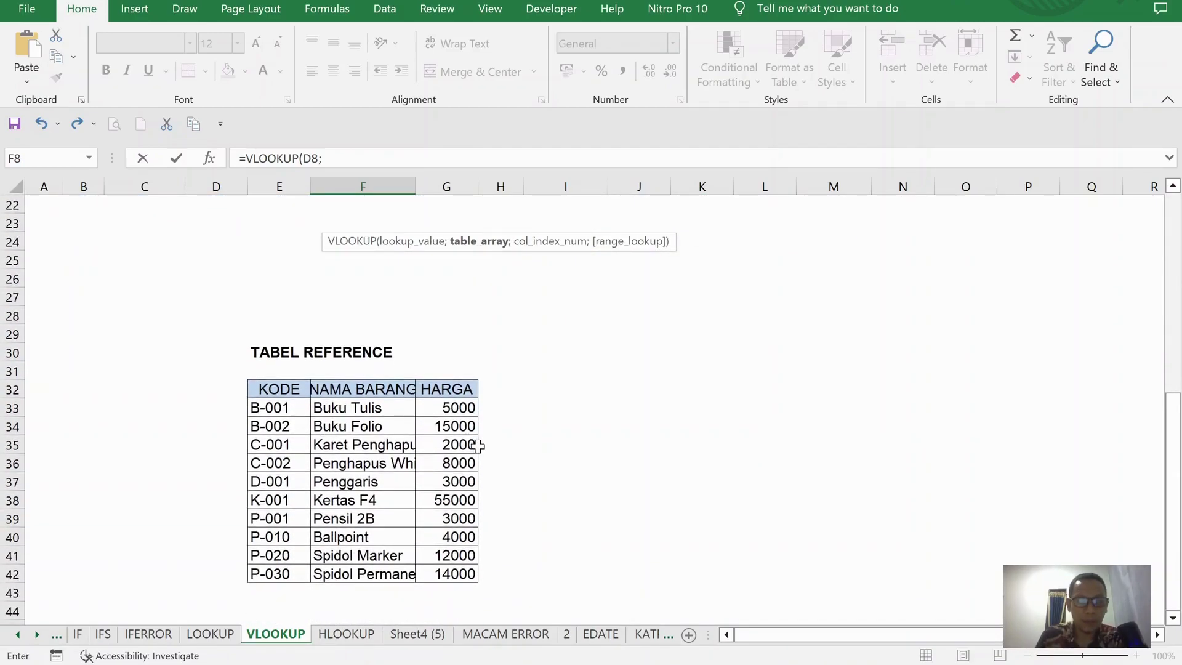
drag(287, 408, 273, 576)
drag(357, 409, 364, 574)
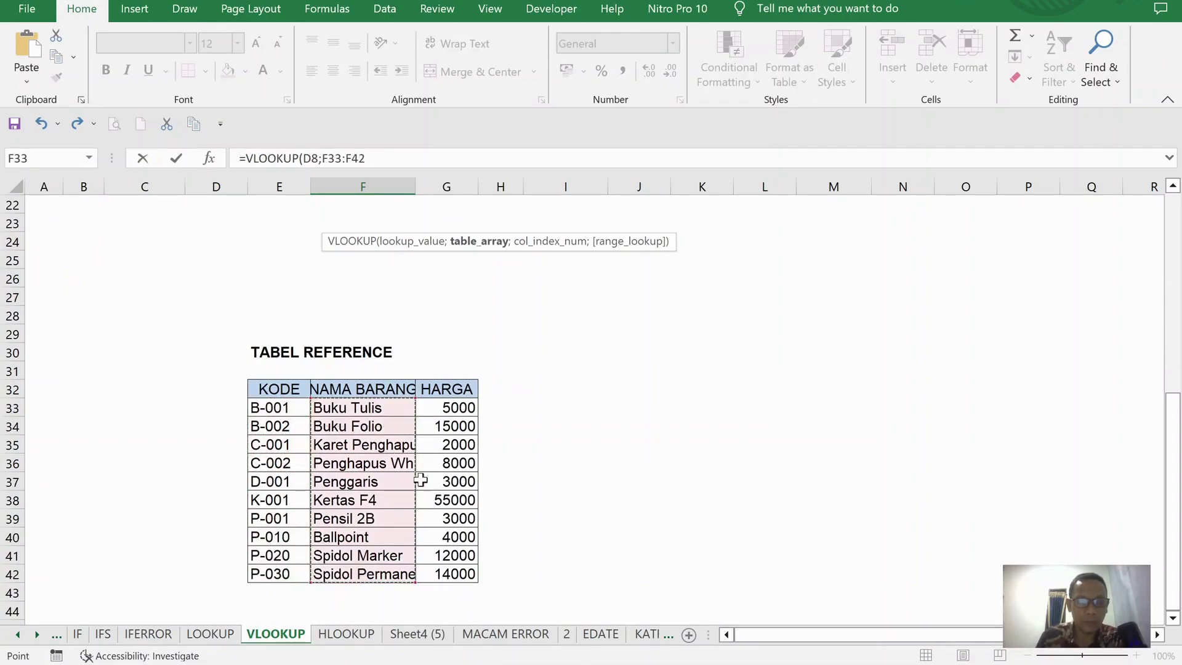
scroll(484, 412, up, 1)
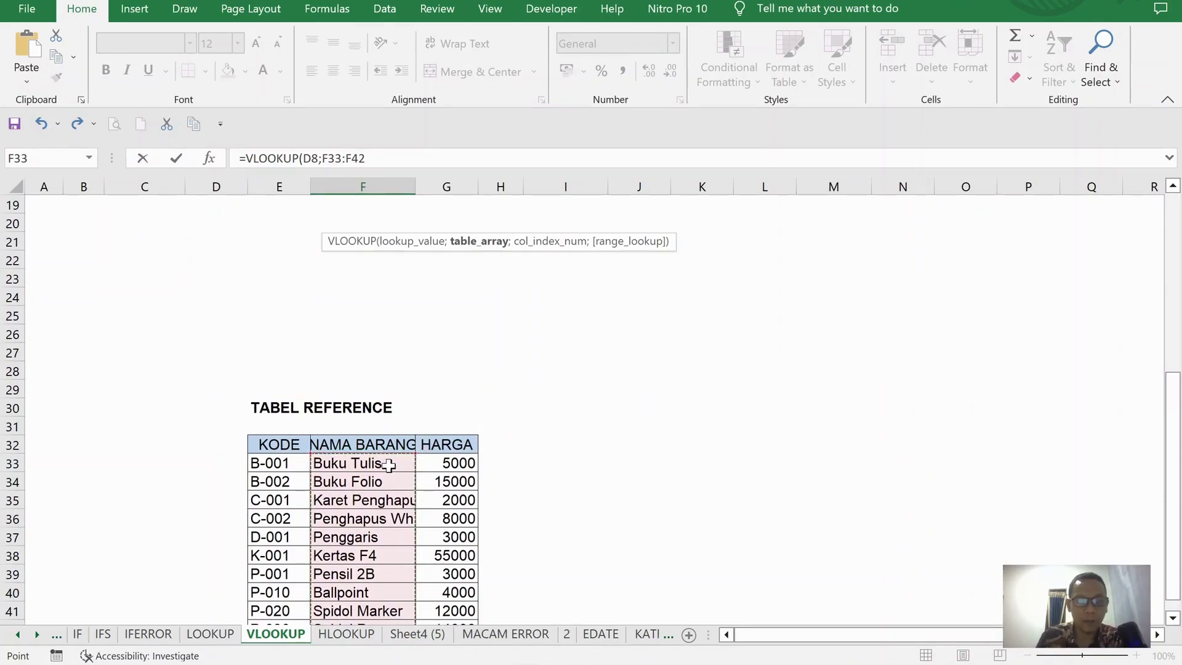
scroll(388, 464, down, 1)
drag(279, 389, 450, 569)
scroll(552, 449, up, 7)
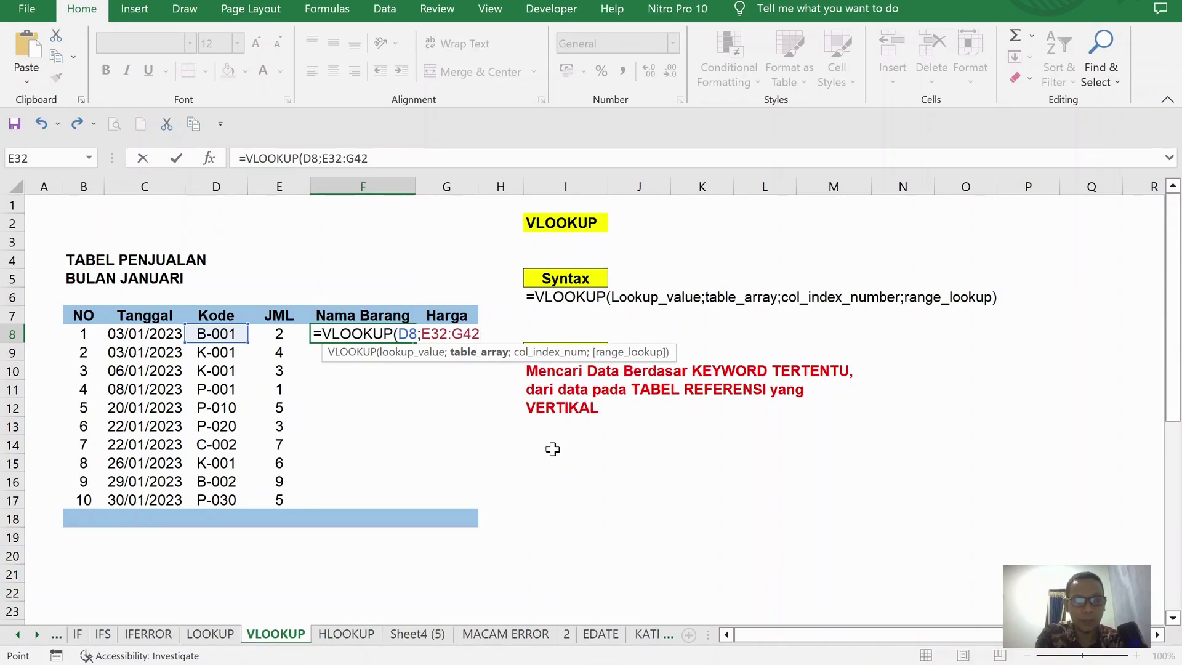
key(F4)
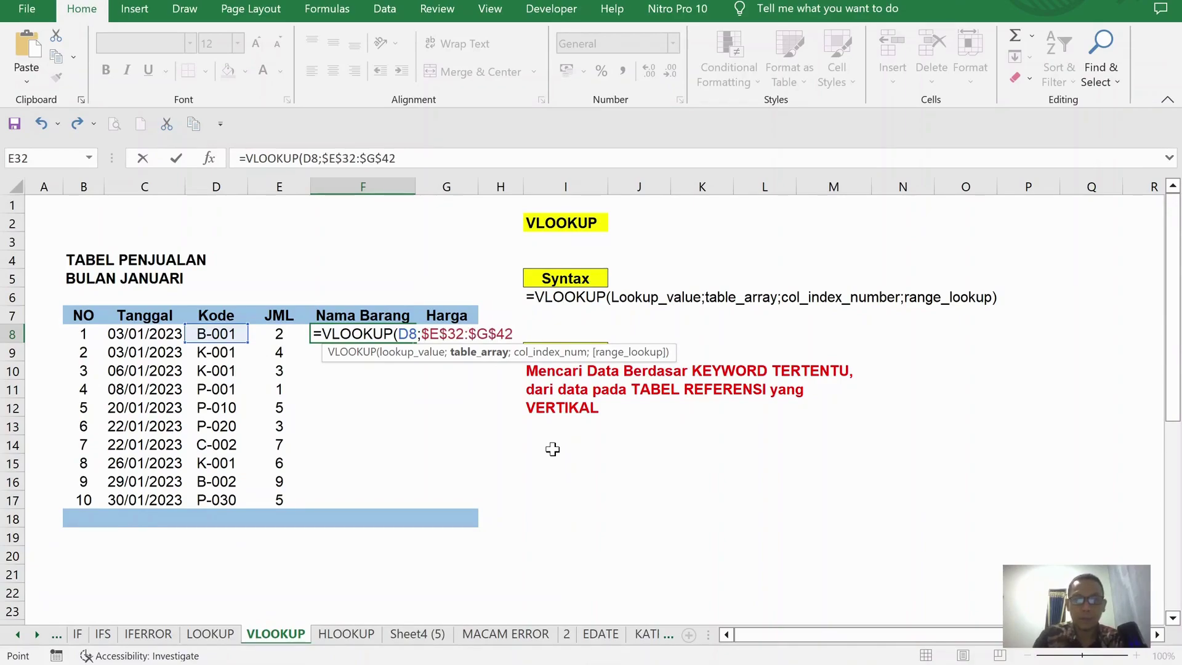
text(;)
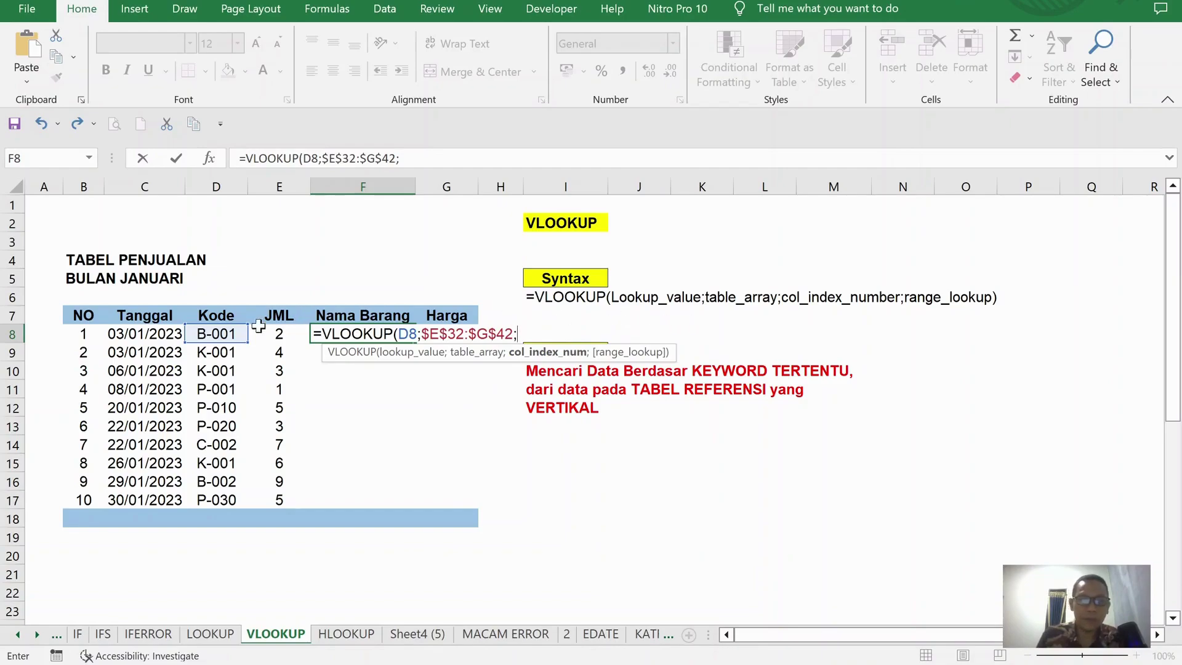
Examine the column order of the reference table to determine the col_index_num for NAMA BARANG.
scroll(438, 396, down, 7)
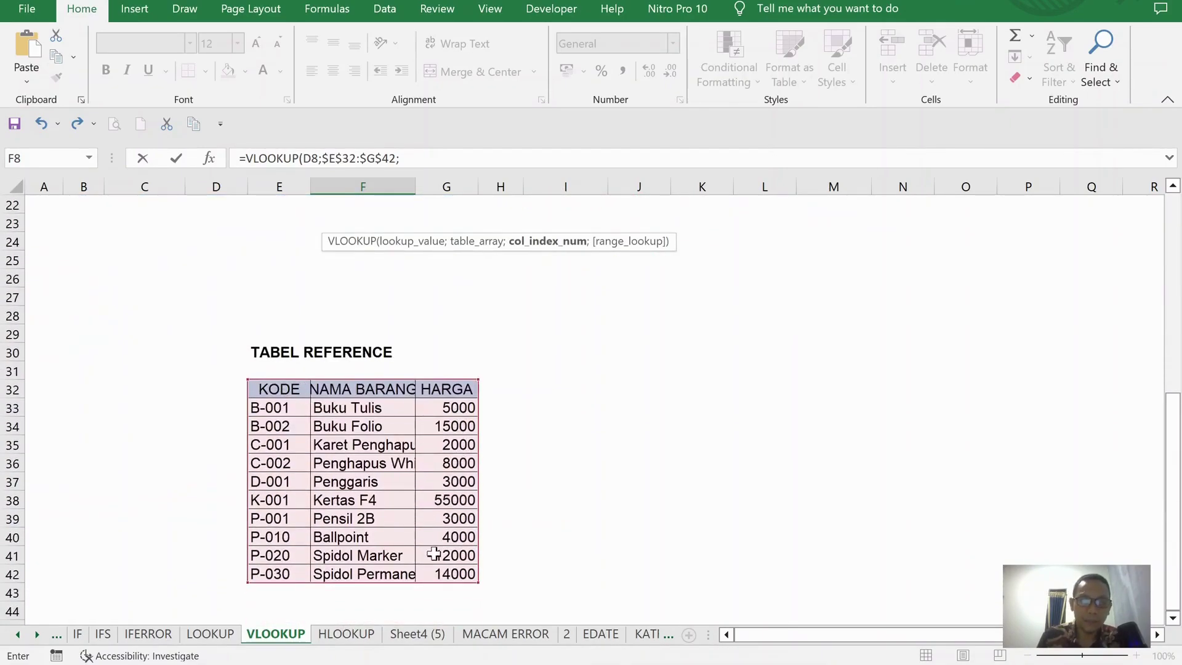
scroll(413, 373, up, 3)
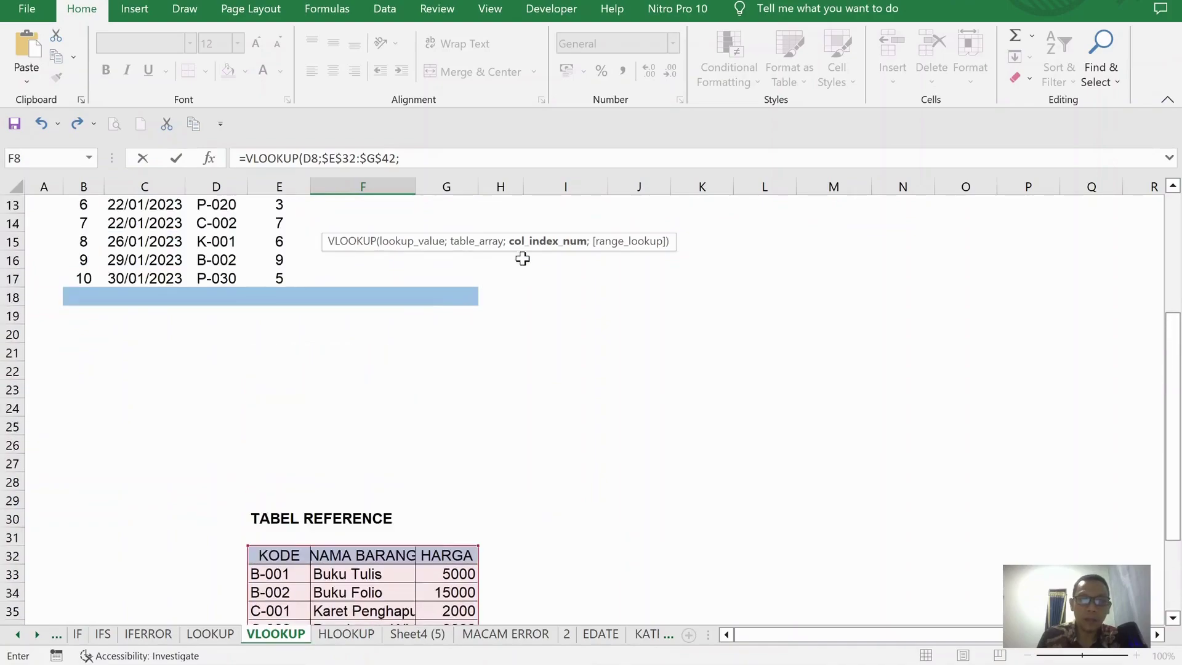
scroll(519, 387, down, 3)
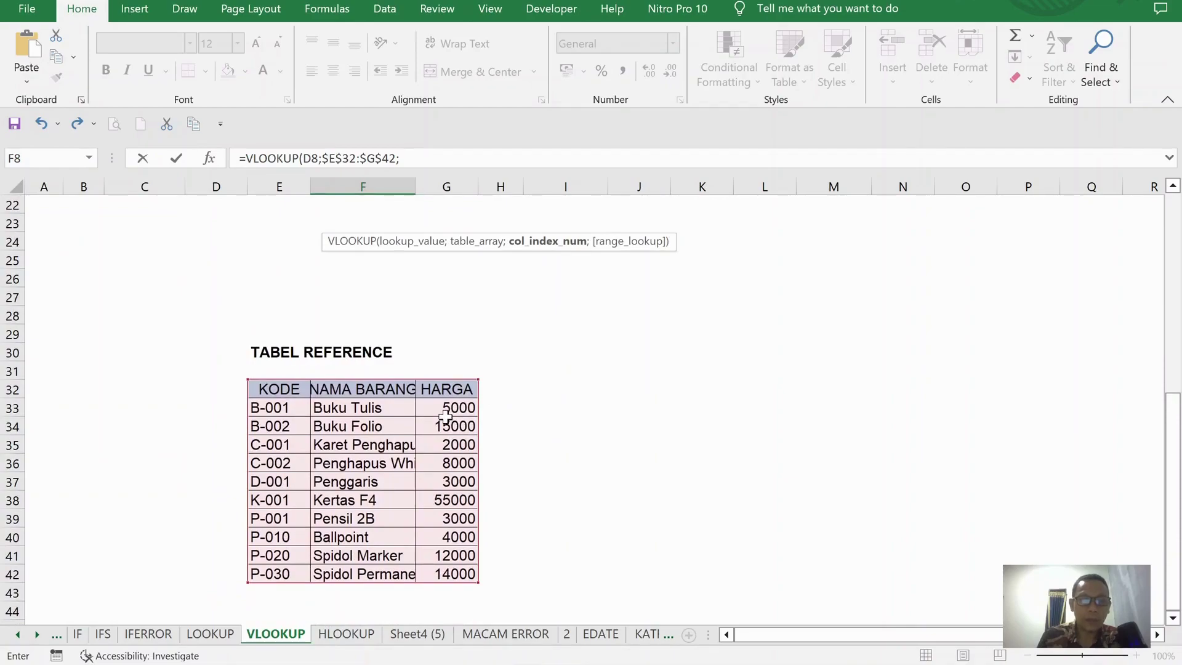
scroll(426, 375, up, 7)
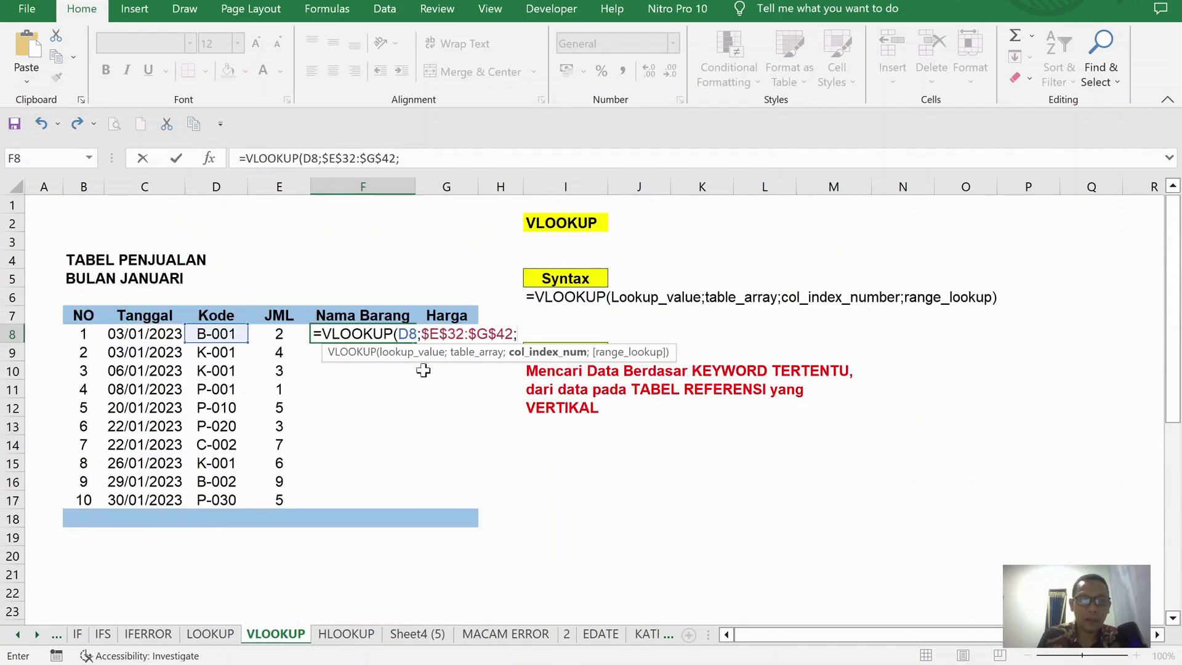
scroll(373, 378, down, 8)
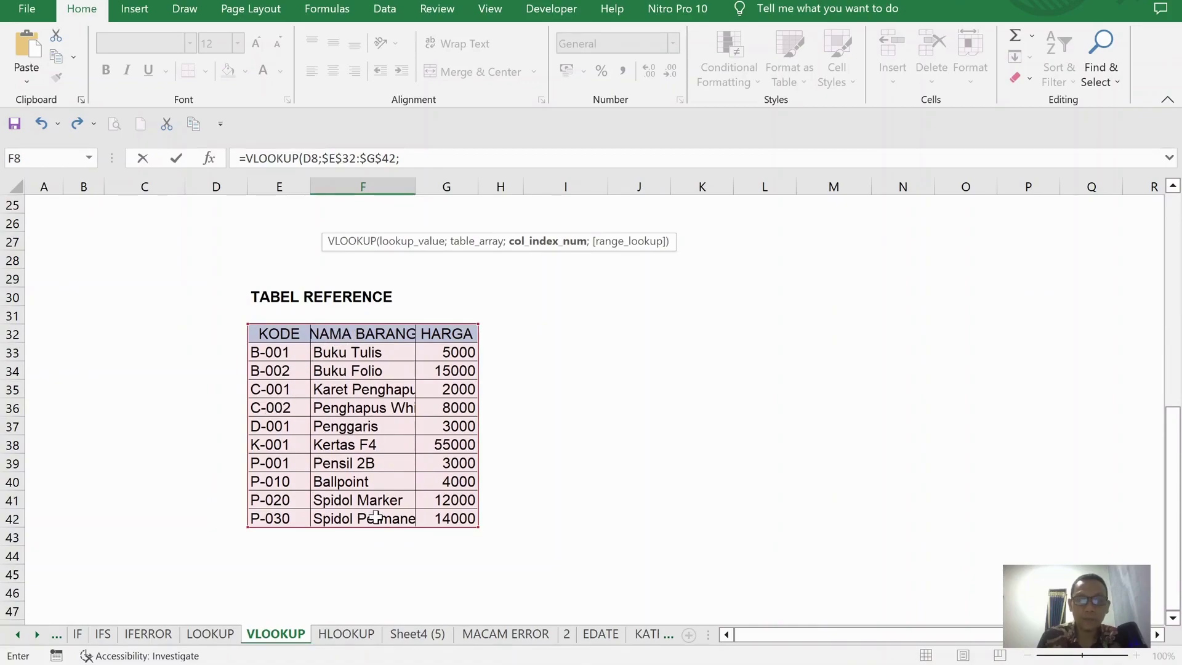
scroll(376, 517, up, 2)
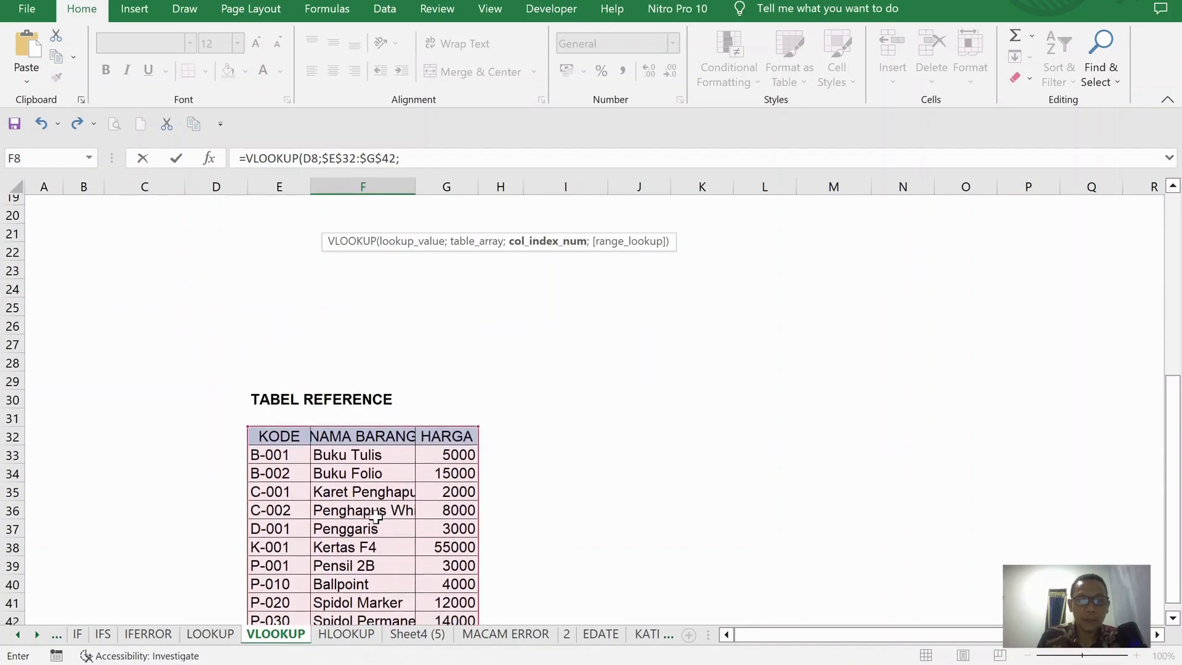
scroll(375, 517, up, 7)
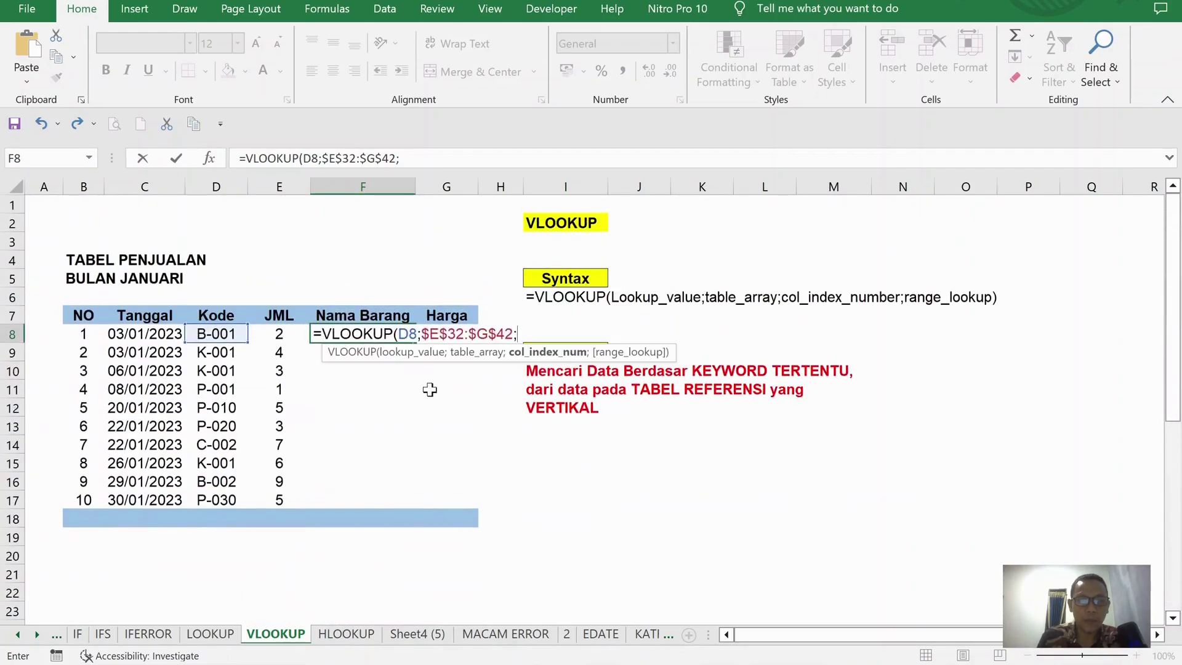
scroll(438, 418, down, 7)
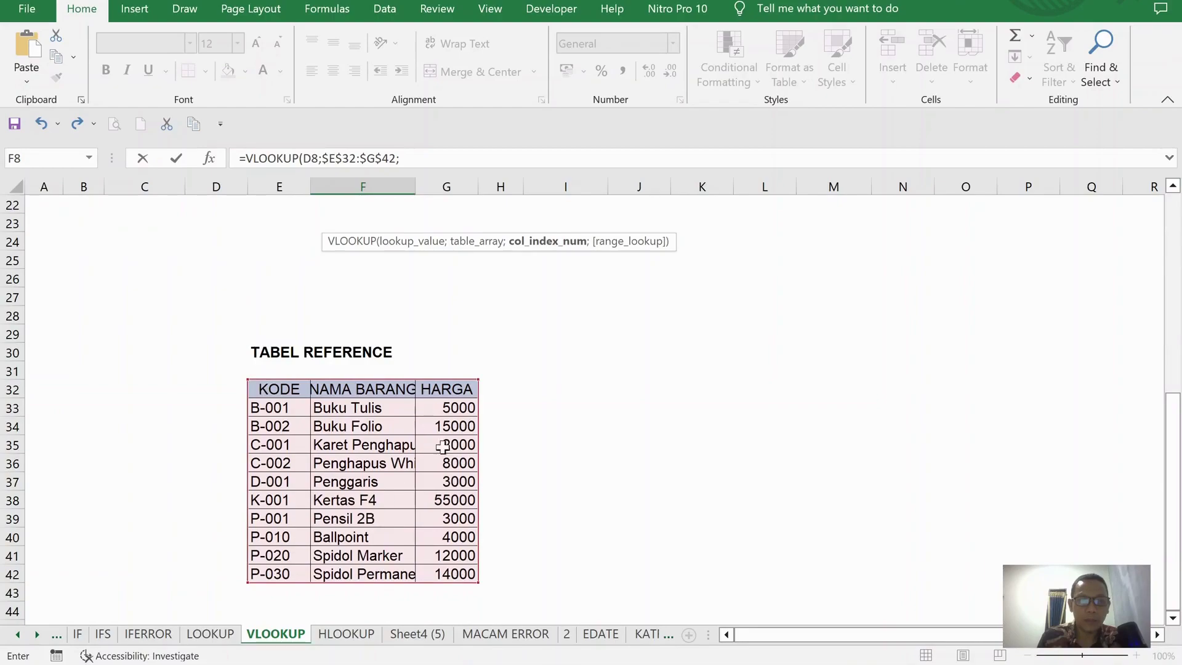
scroll(378, 463, up, 7)
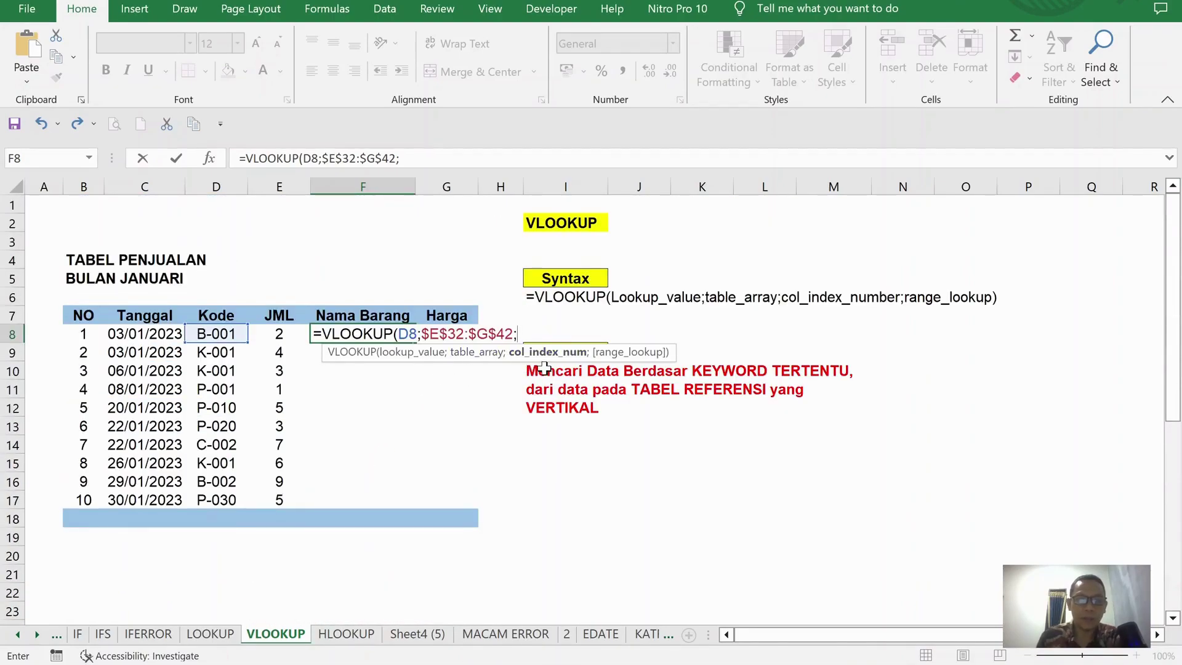
Complete the F8 formula with column index 2 and range_lookup 0, giving =VLOOKUP(D8;$E$32:$G$42;2;0).
text(2)
scroll(407, 452, down, 6)
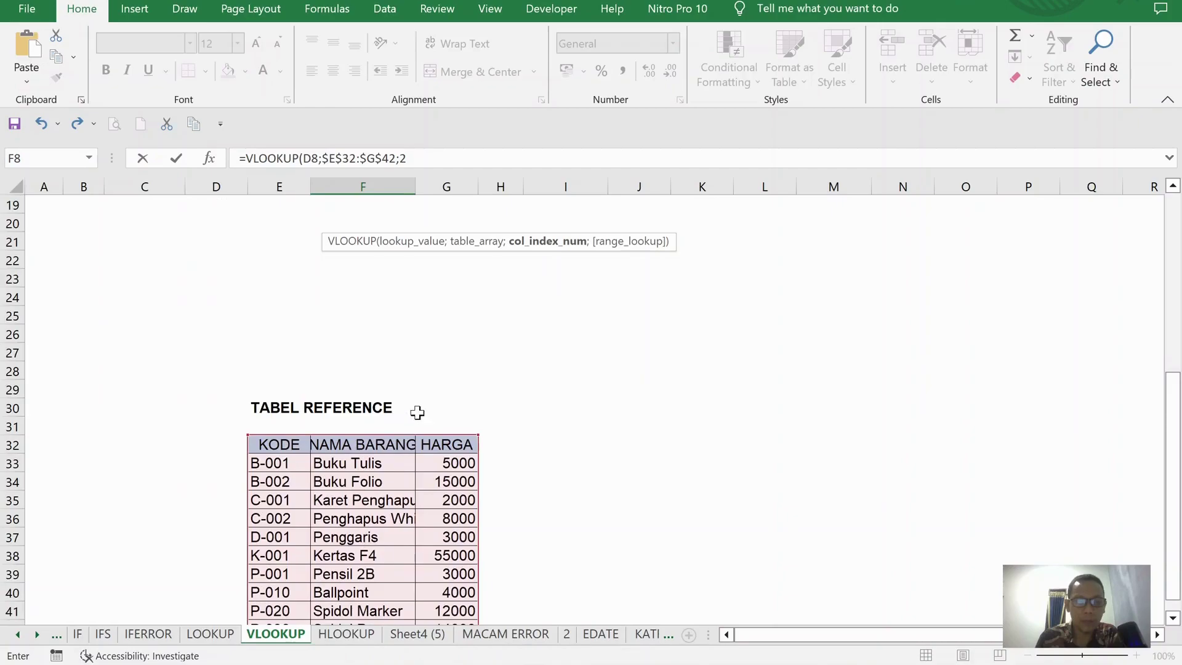
scroll(417, 413, up, 5)
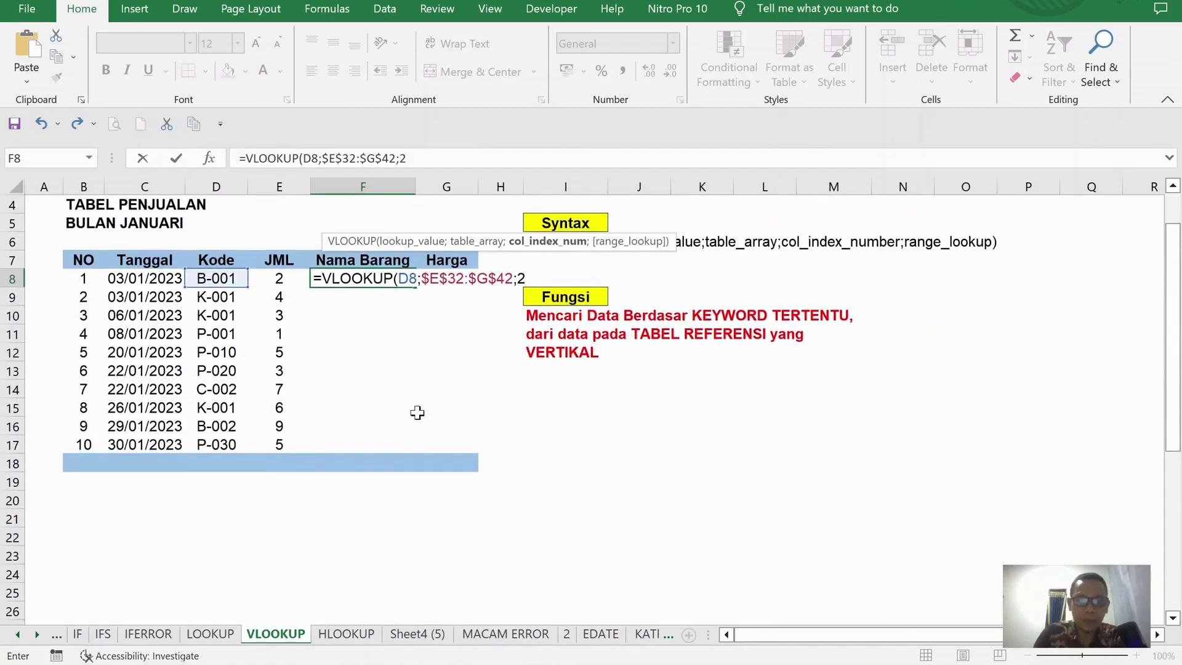
text(;)
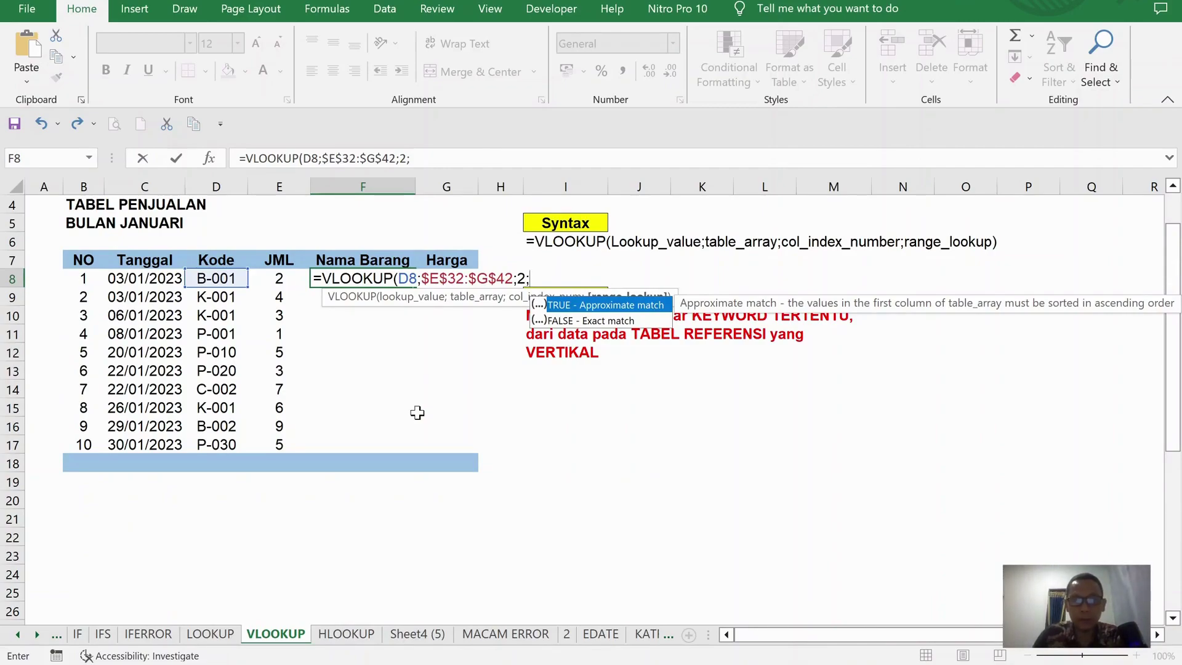
text(0)
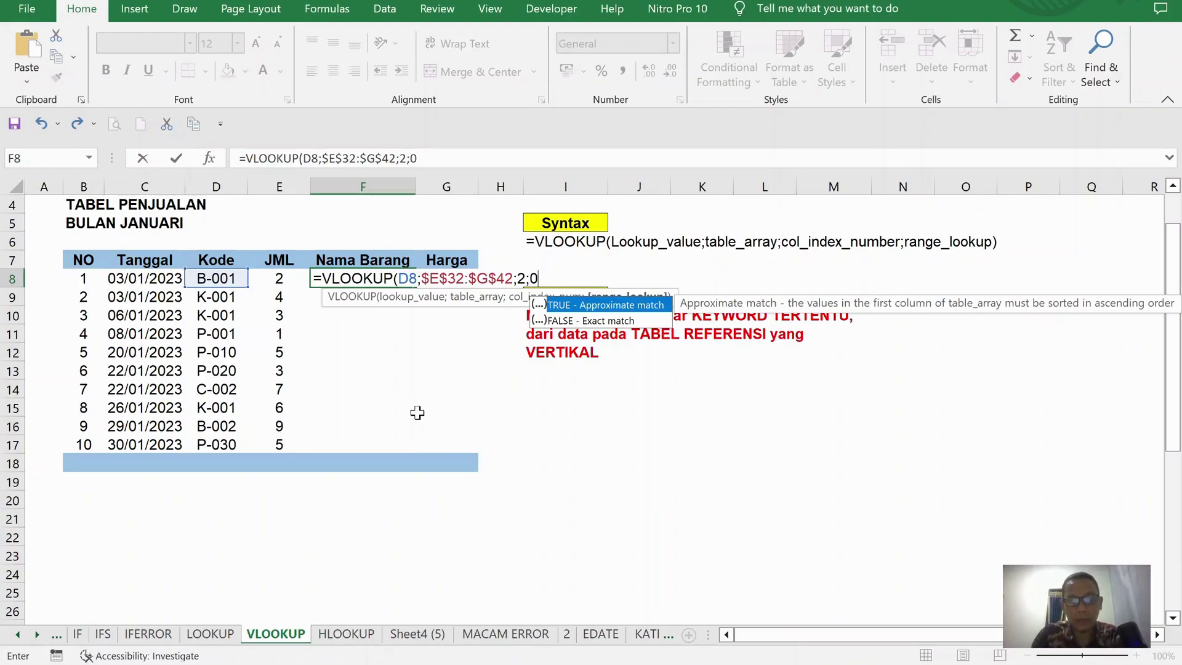
text())
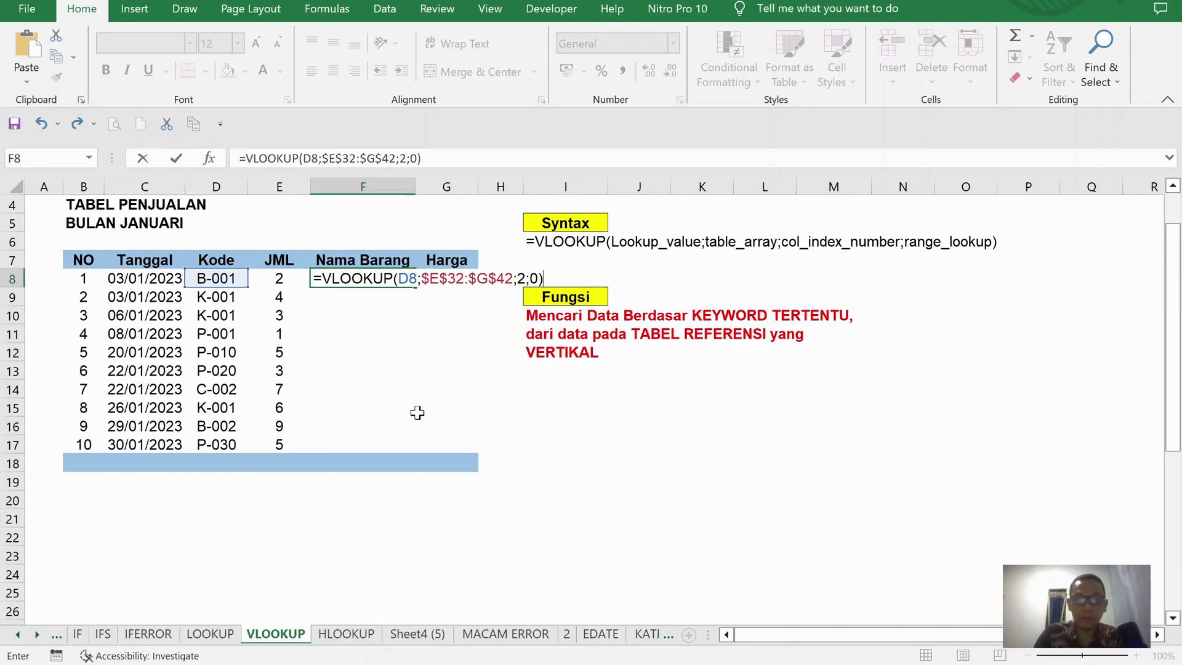
key(Return)
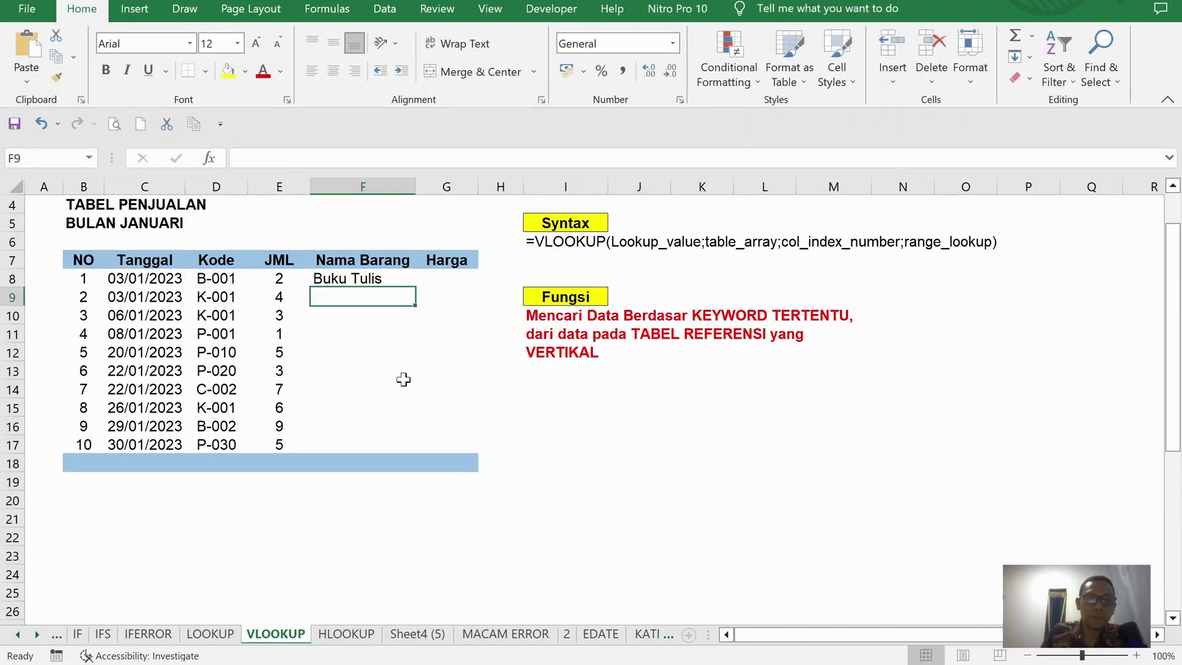
Fill the F8 formula down through F17 and widen the Harga column.
click(371, 279)
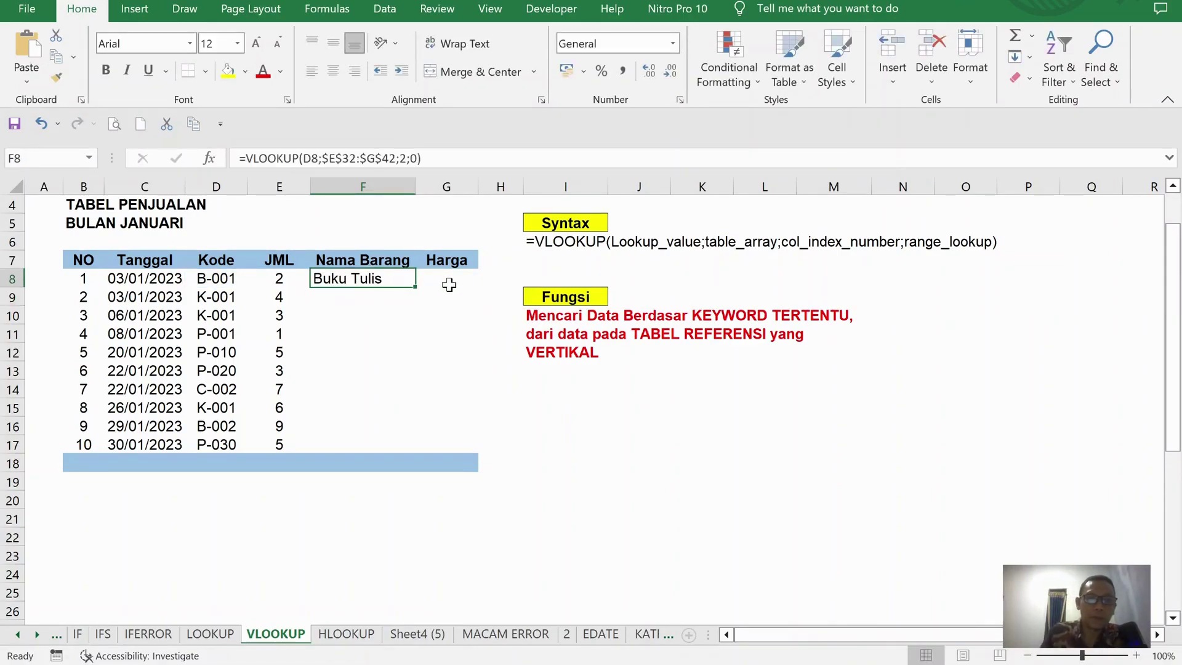
double_click(411, 286)
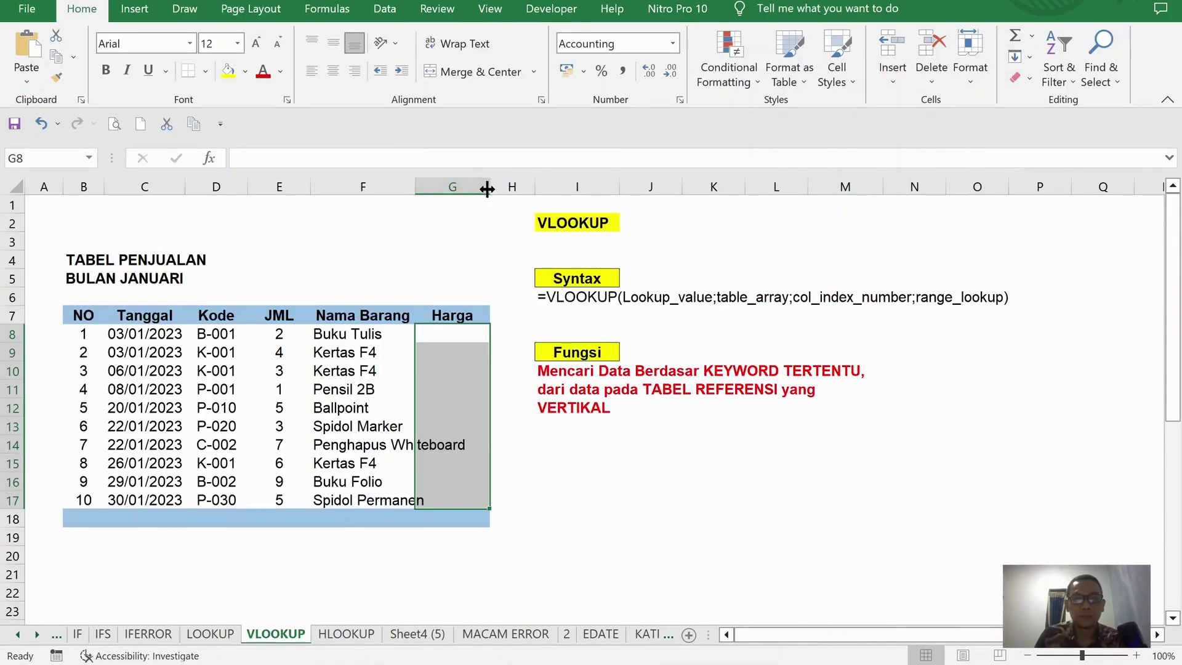
drag(478, 185, 500, 184)
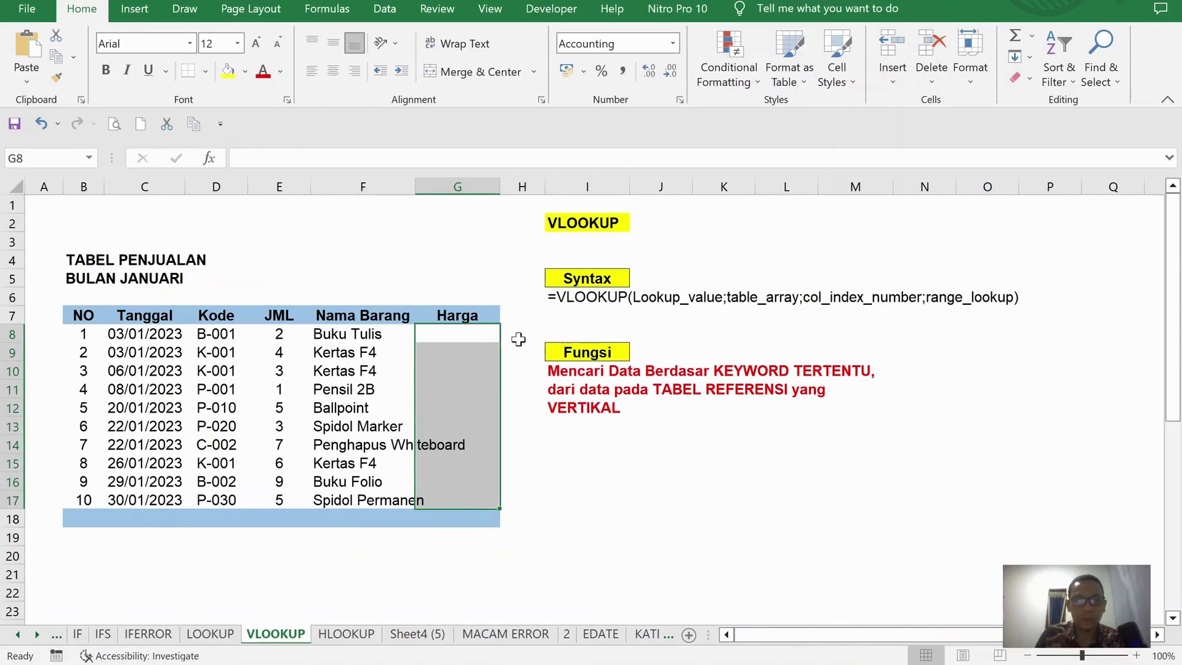
Start a VLOOKUP function in G8 with D8 as the lookup_value.
click(478, 332)
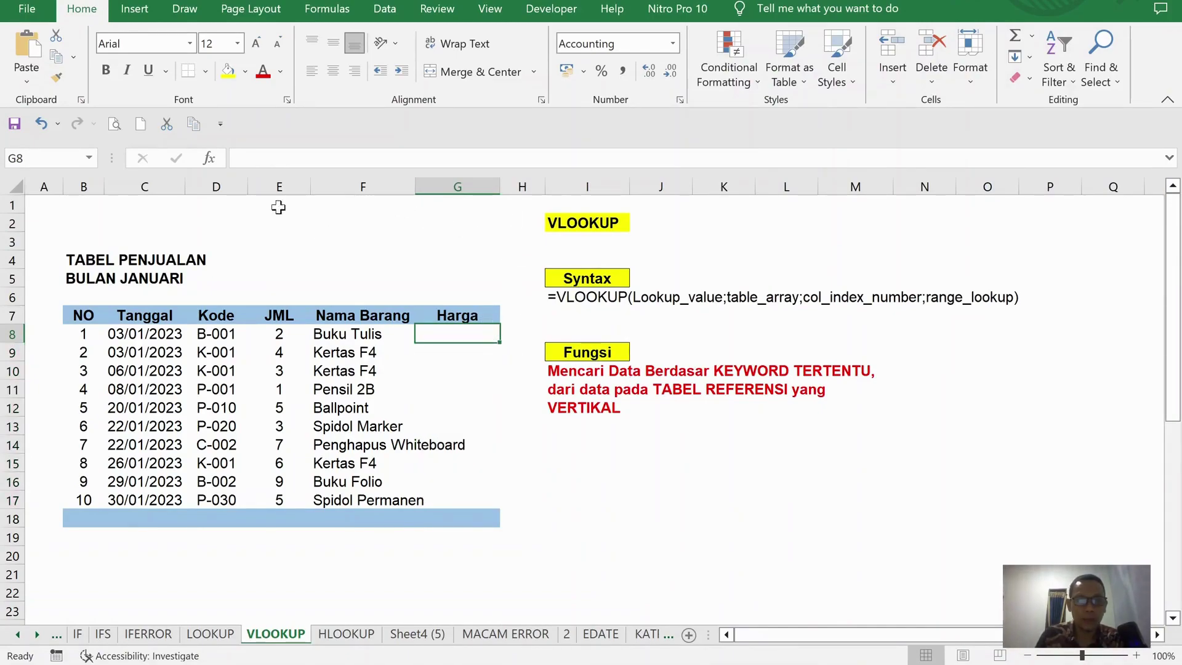
click(209, 159)
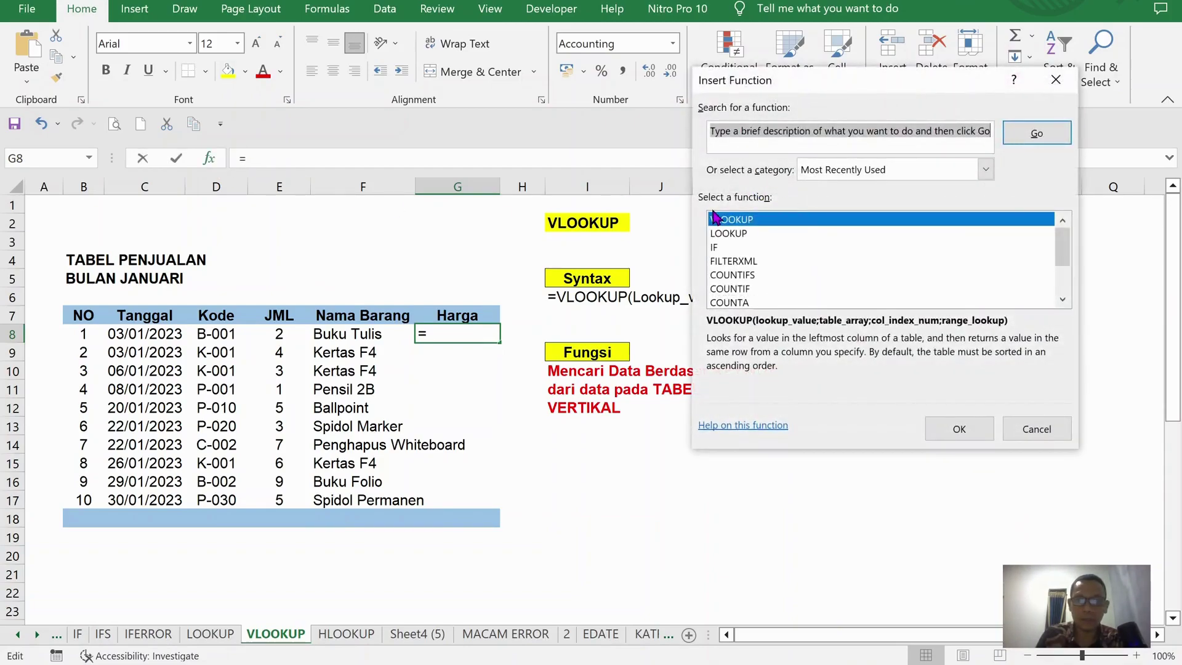
click(959, 428)
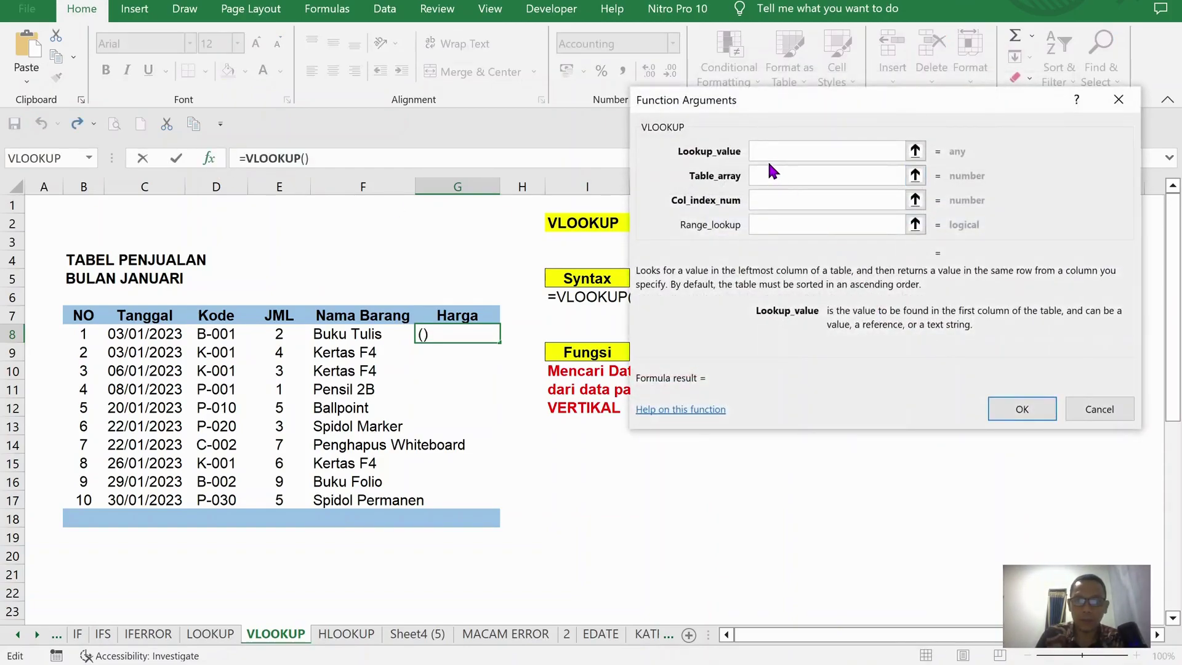
click(221, 331)
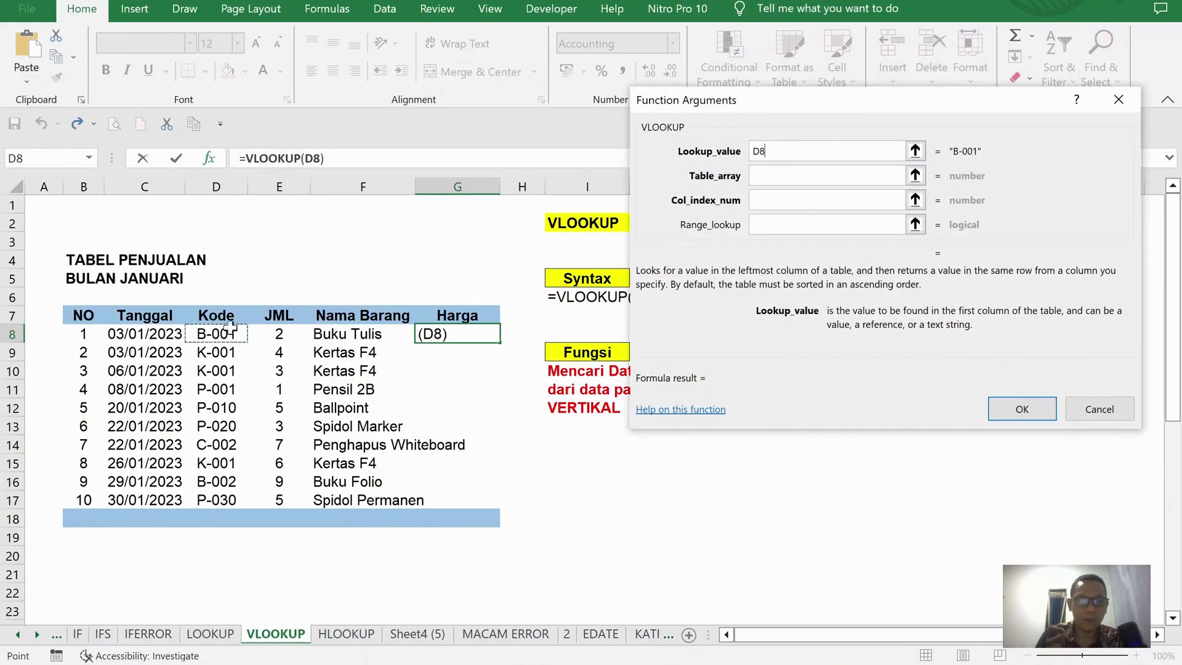
Set the G8 formula's table_array to the whole reference table including headers, as the absolute range $E$32:$G$42.
click(772, 176)
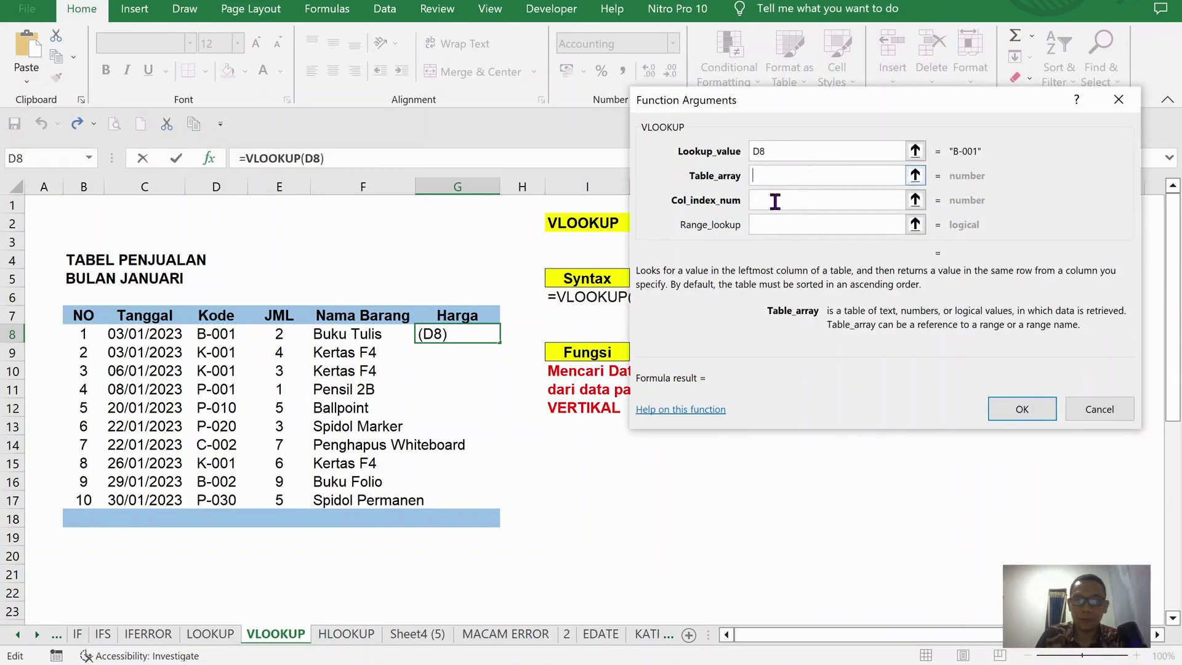
scroll(532, 425, down, 1)
scroll(532, 425, down, 7)
drag(265, 389, 463, 573)
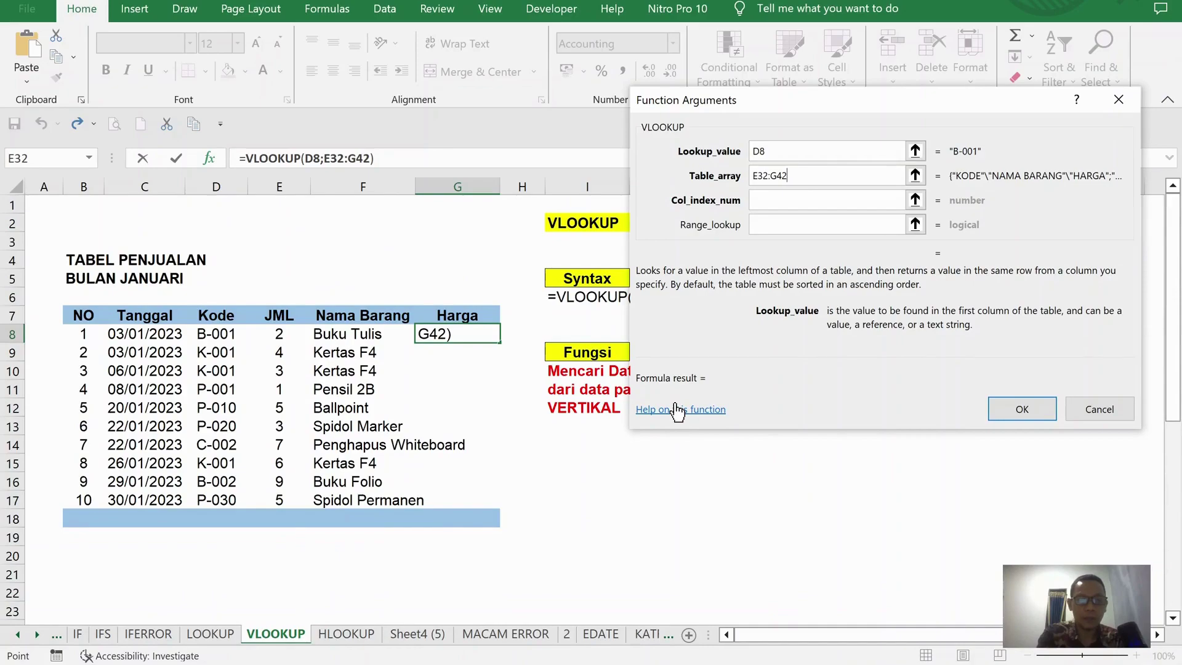
key(F4)
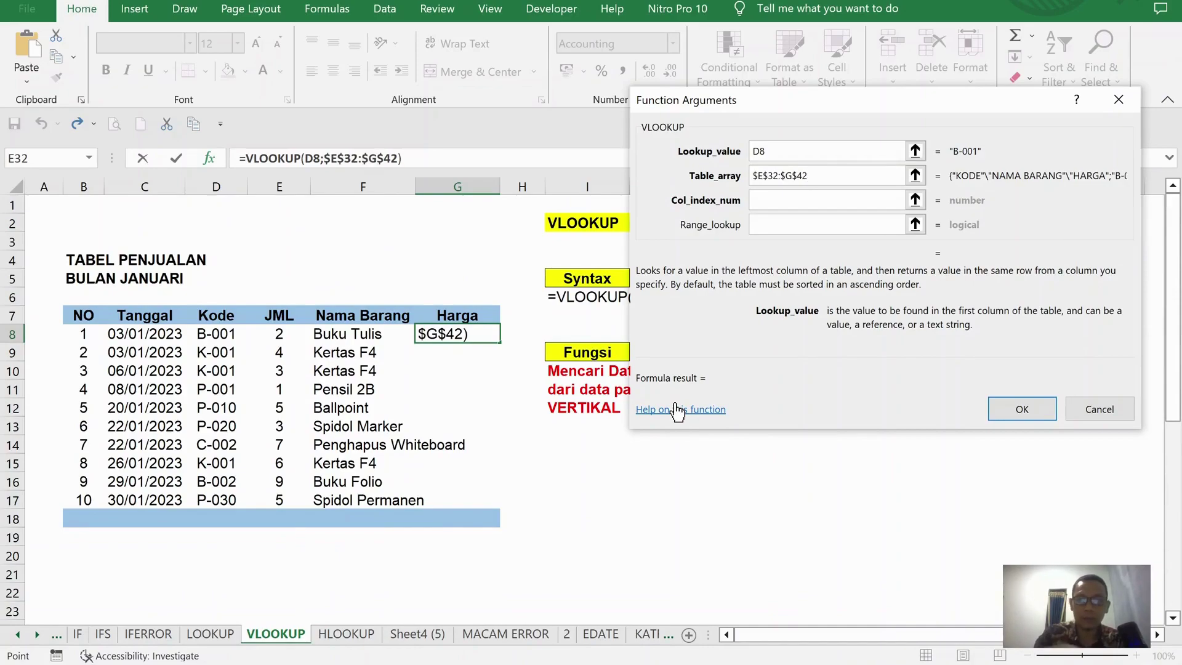
Complete the G8 formula with column index 3 and range_lookup 0, and fill it down through G17.
click(770, 200)
scroll(530, 480, down, 2)
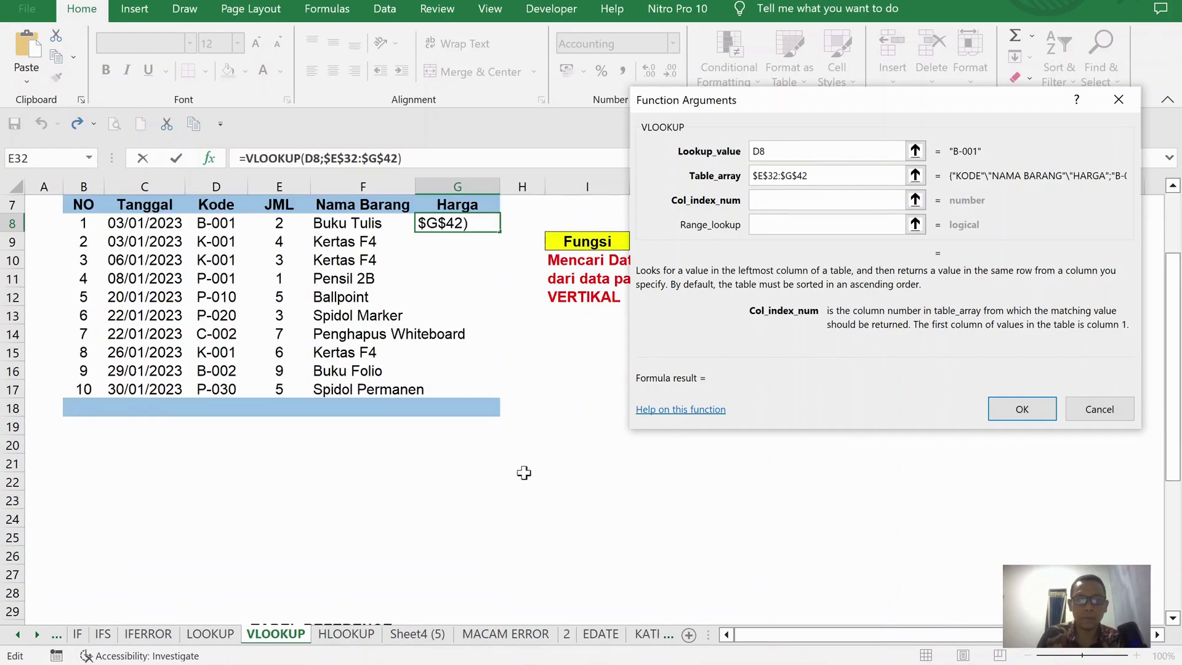
scroll(486, 308, down, 4)
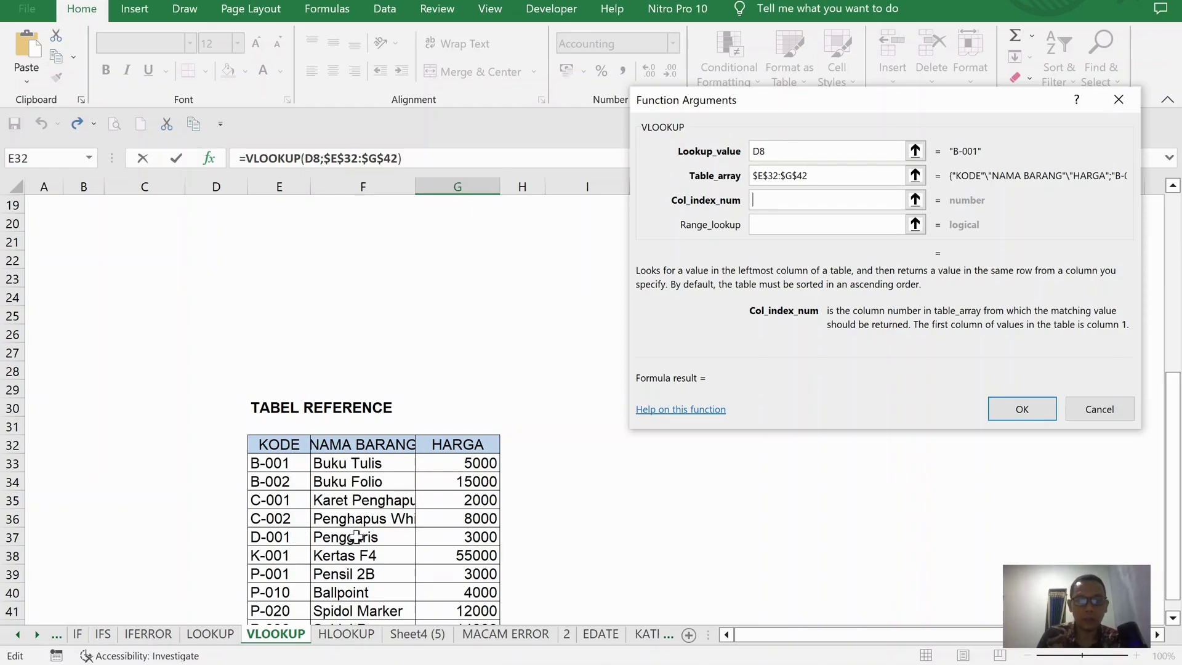
text(3)
key(Tab)
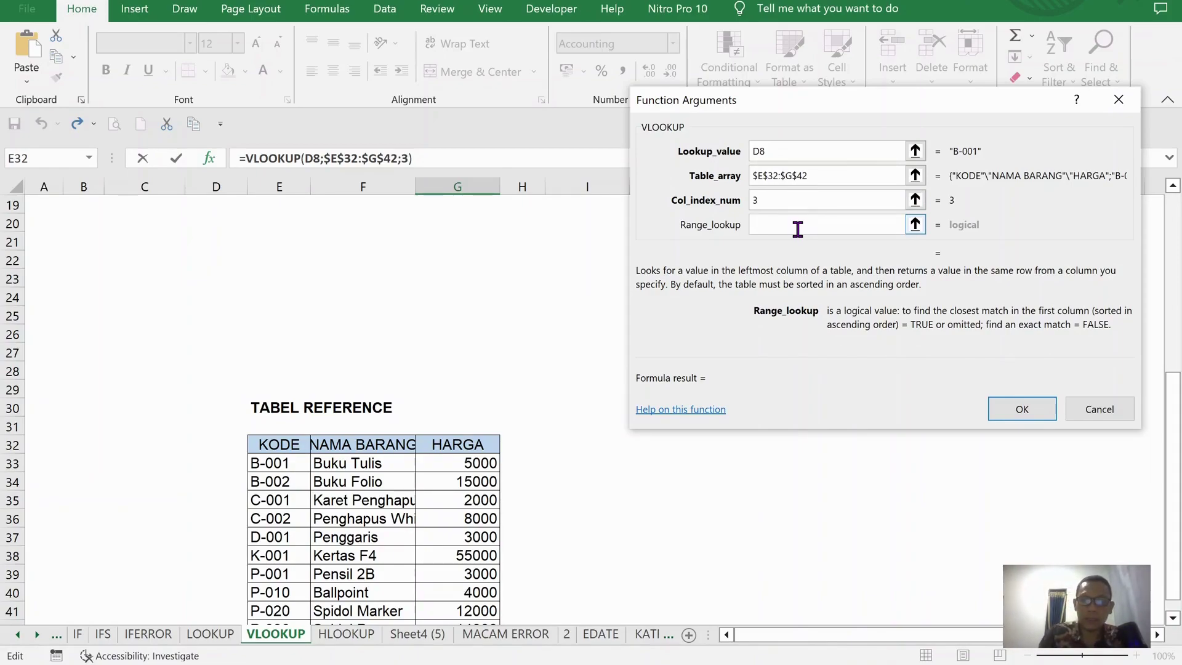
text(0)
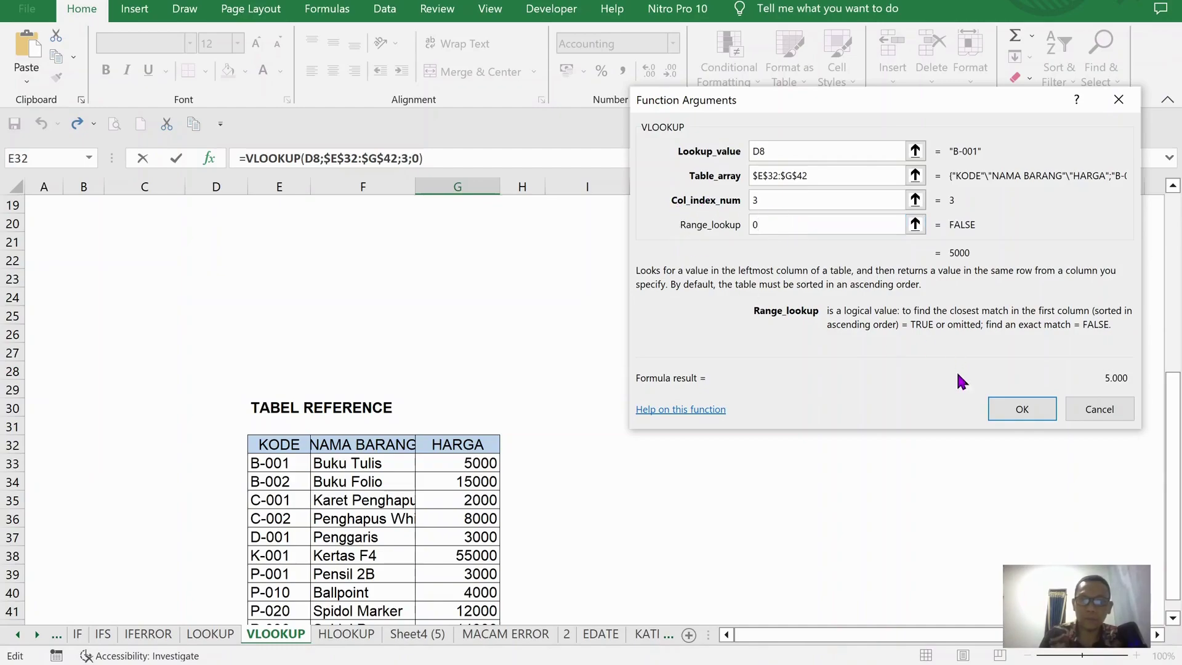
click(1021, 407)
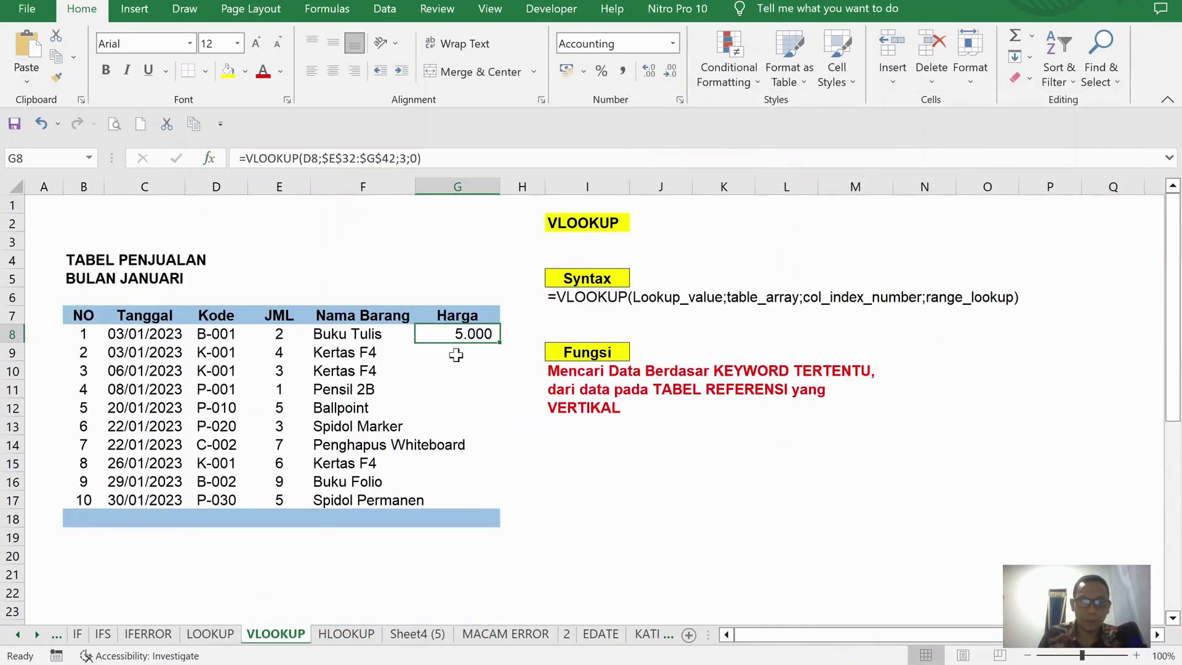
double_click(501, 343)
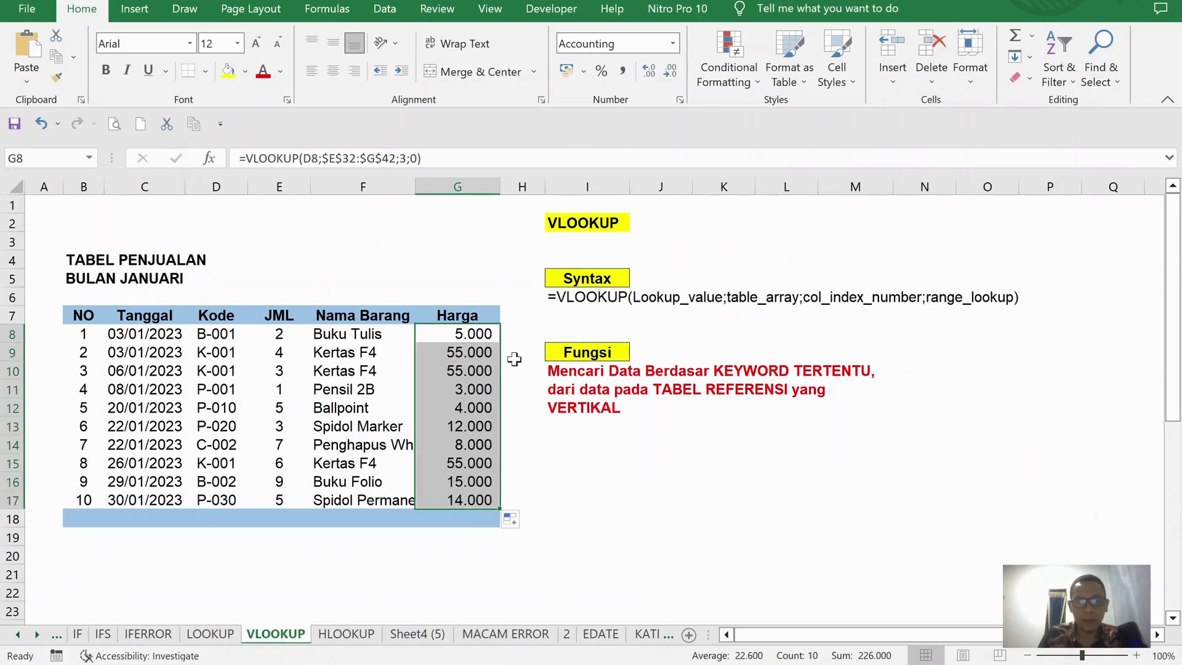
click(646, 482)
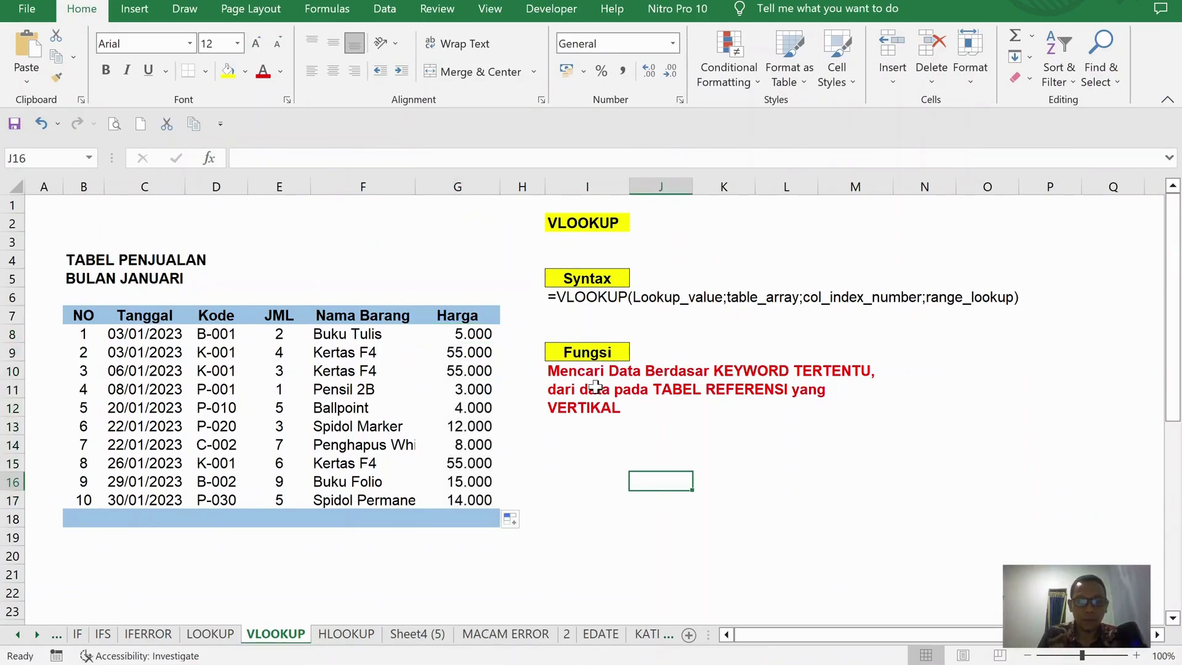
Compare the layout of the reference table on the HLOOKUP sheet with the one on the VLOOKUP sheet, ending on the HLOOKUP sheet.
scroll(588, 389, down, 1)
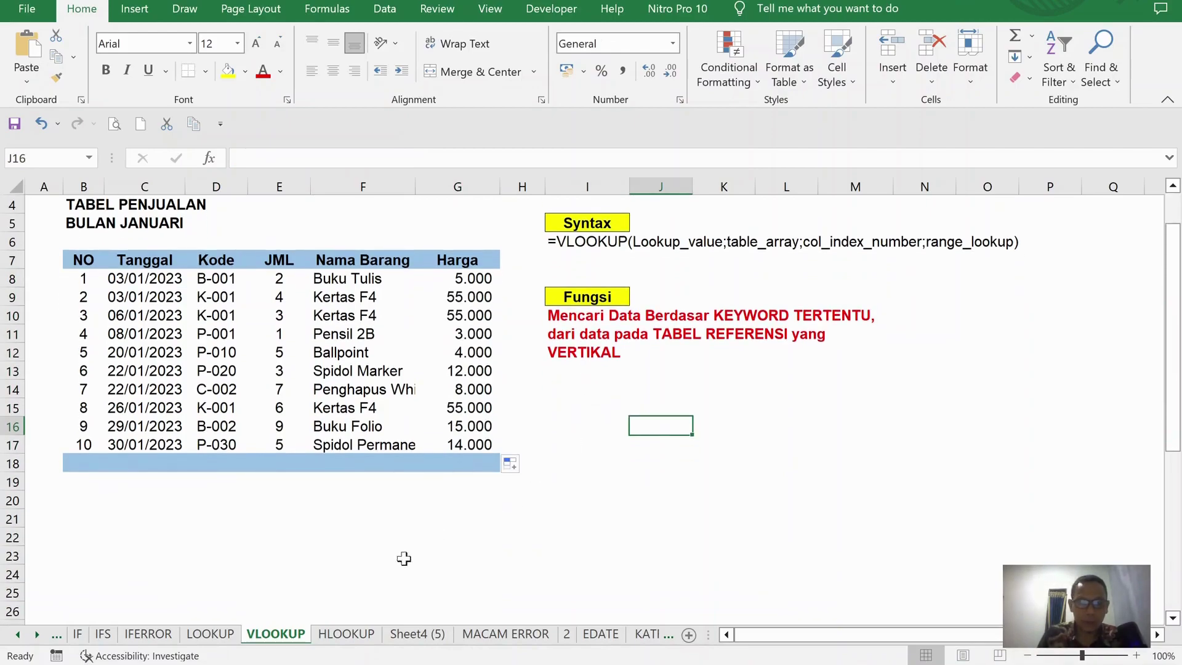
click(343, 634)
scroll(665, 428, up, 3)
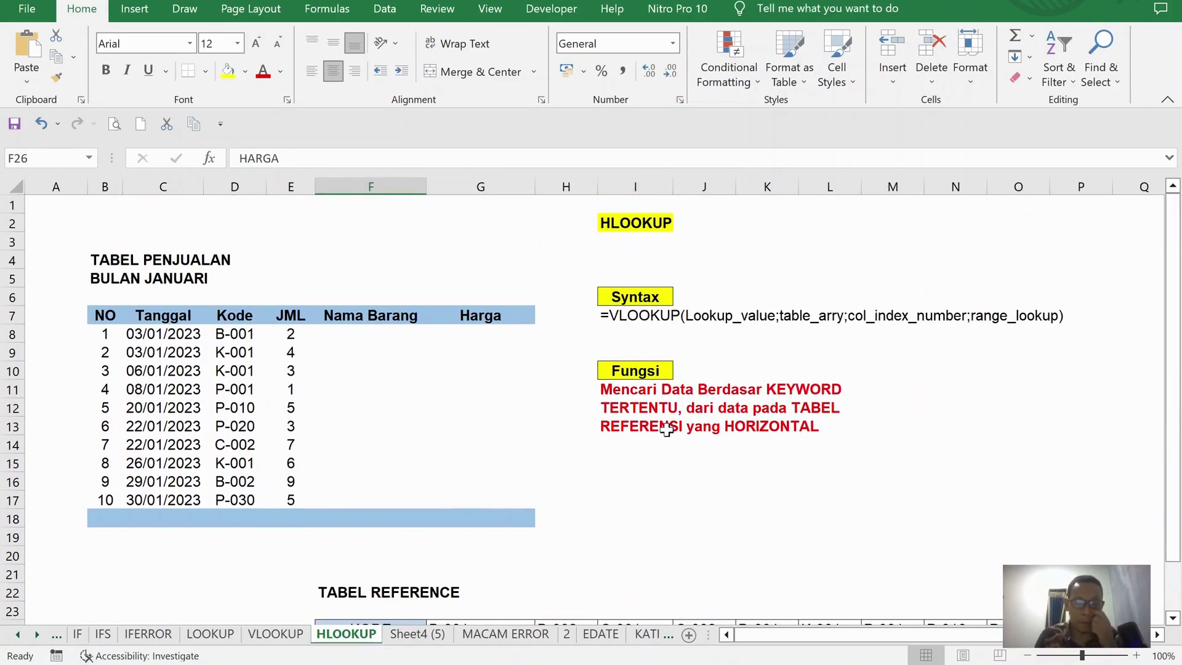
scroll(600, 477, down, 2)
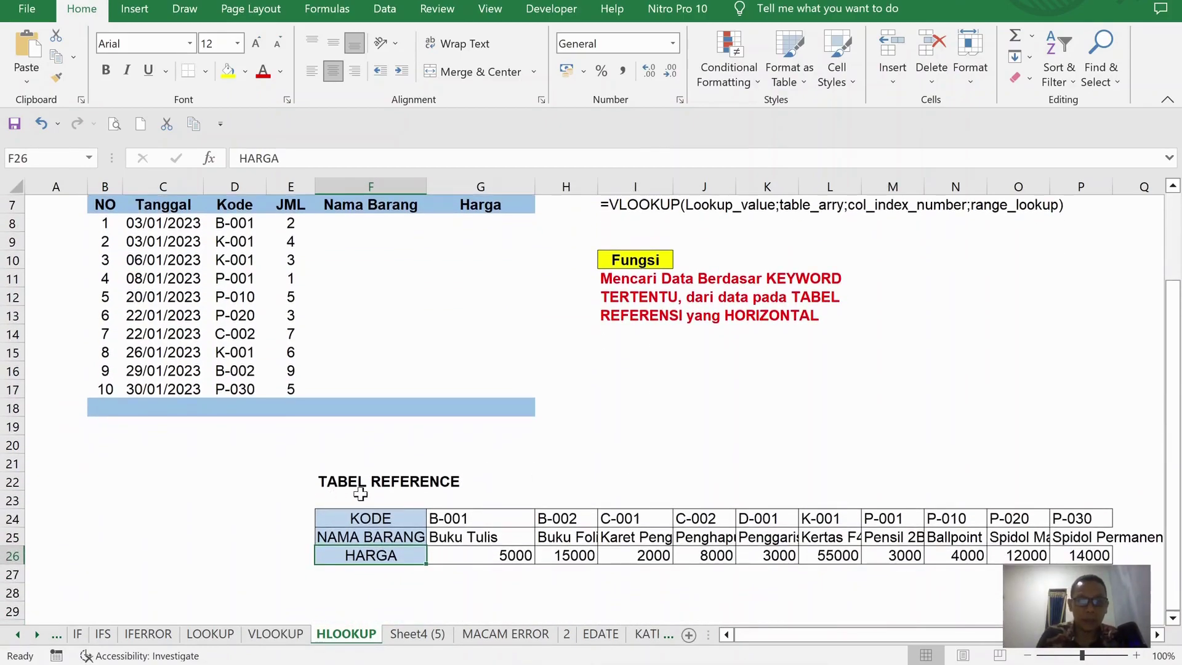
click(369, 481)
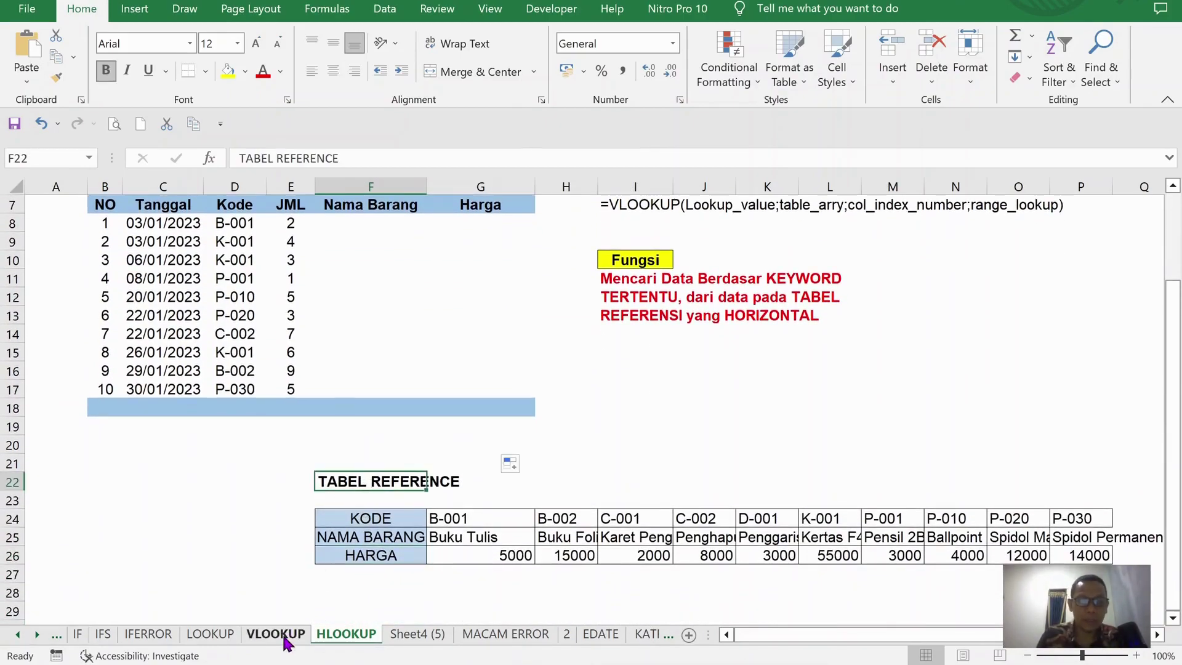
click(275, 634)
scroll(443, 471, down, 6)
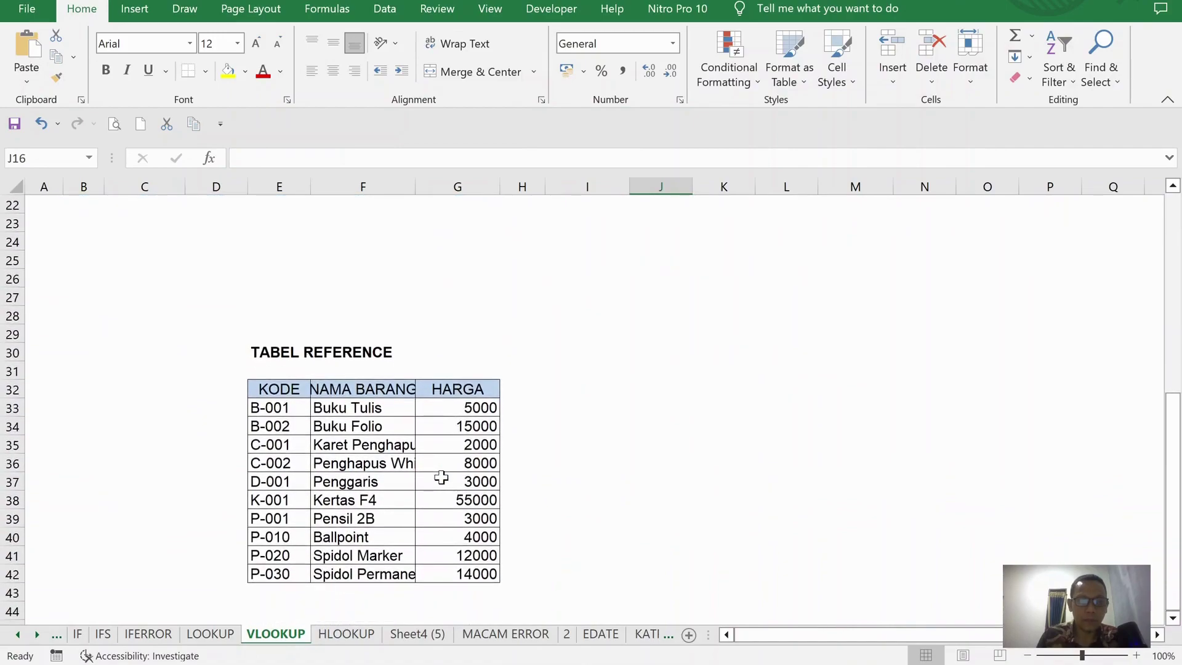
click(363, 639)
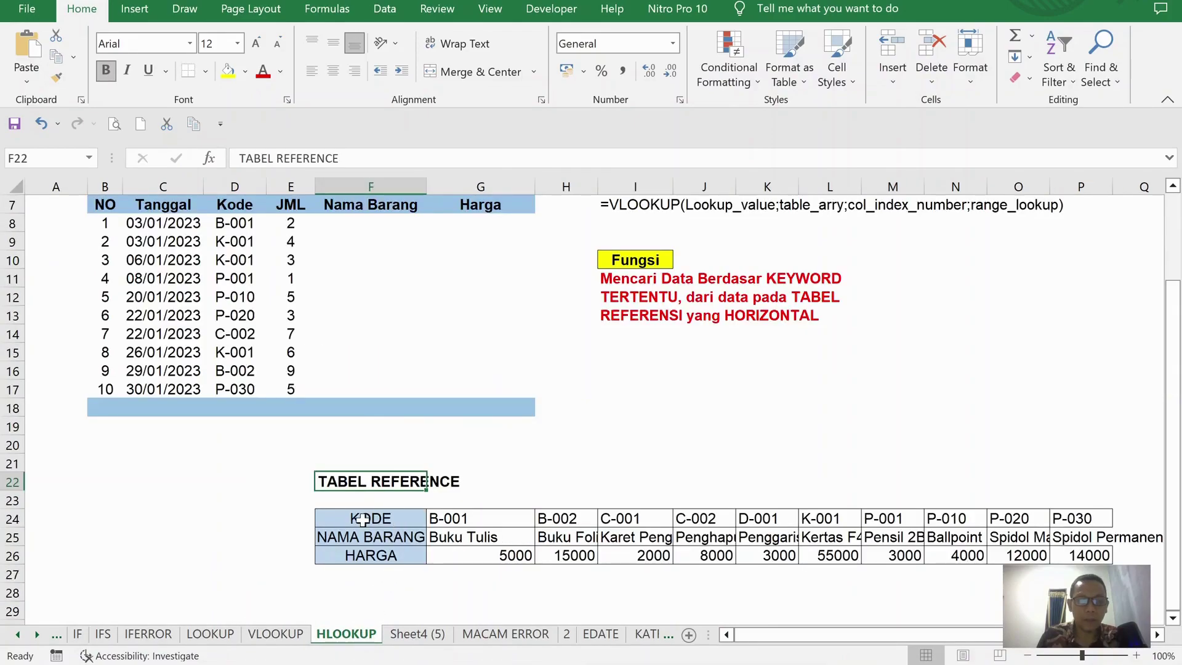
click(368, 518)
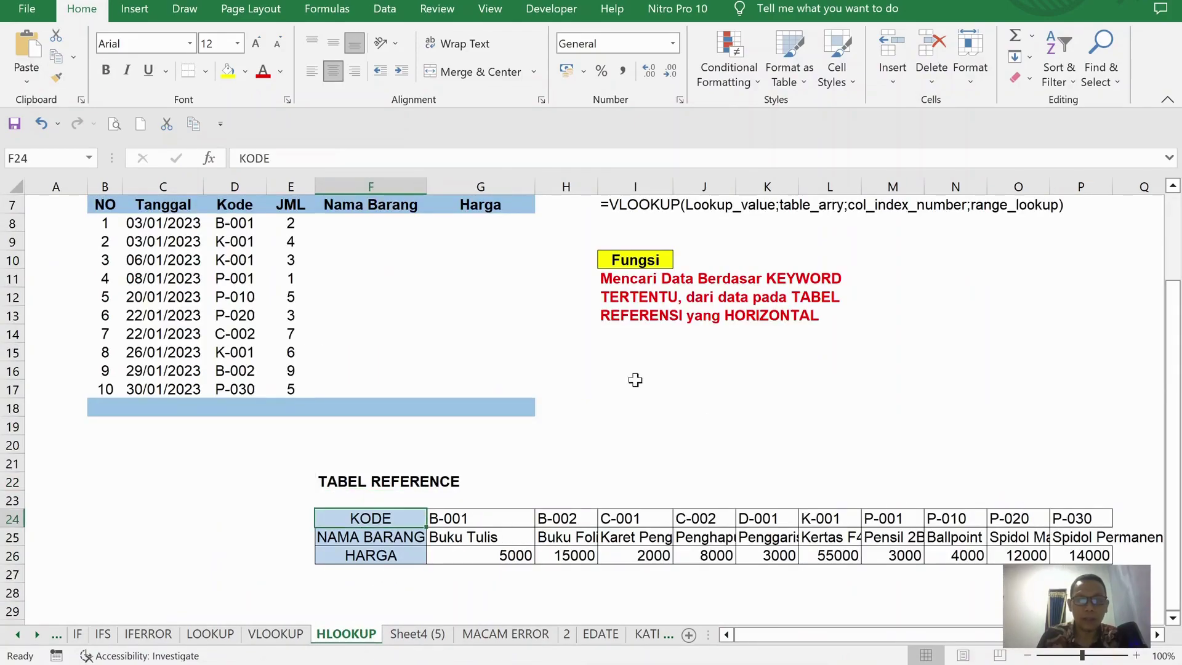
Find the HLOOKUP function and insert it in F8 of the HLOOKUP sheet, with D8 as the lookup_value.
scroll(634, 378, up, 1)
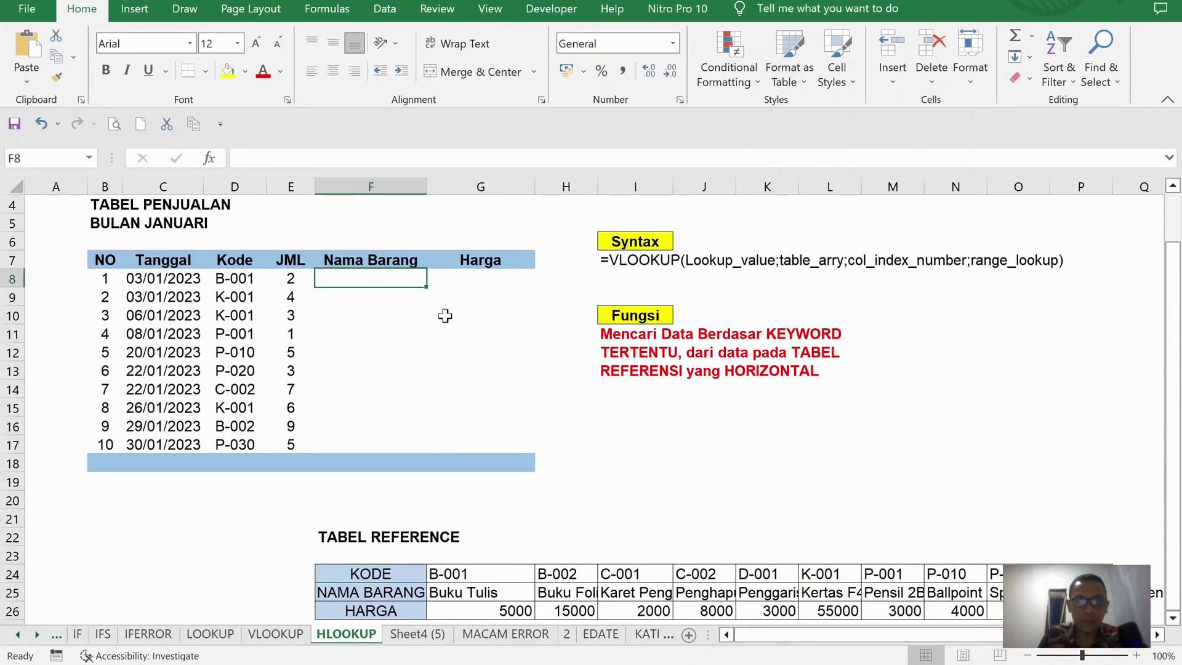
click(210, 162)
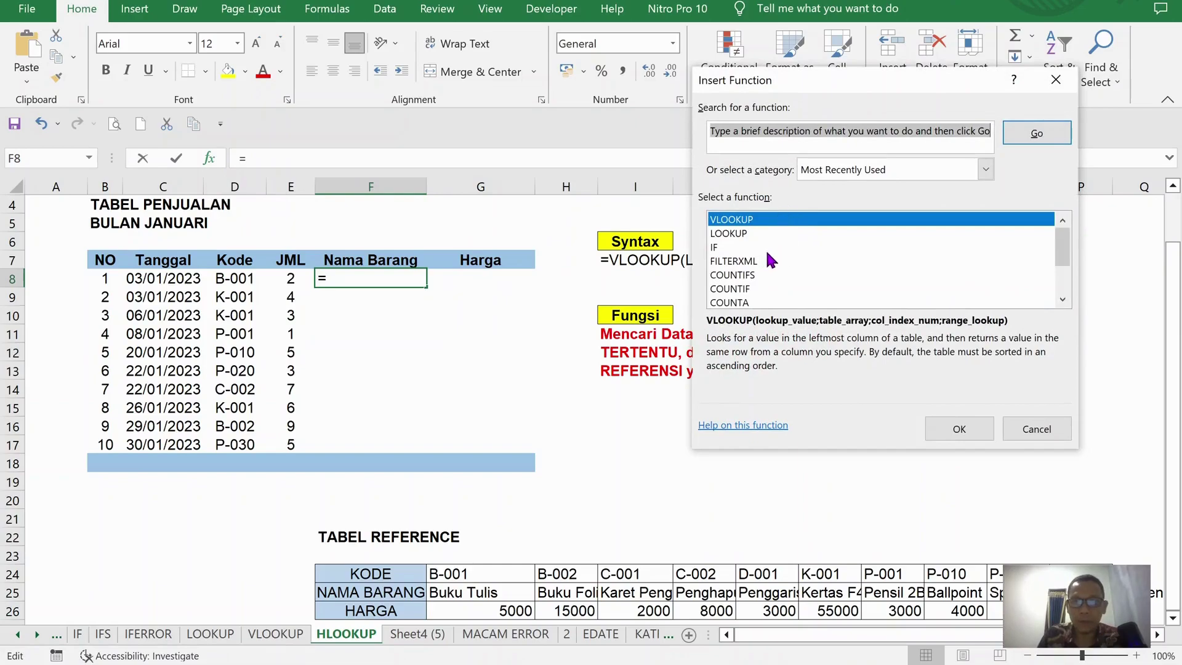
text(H)
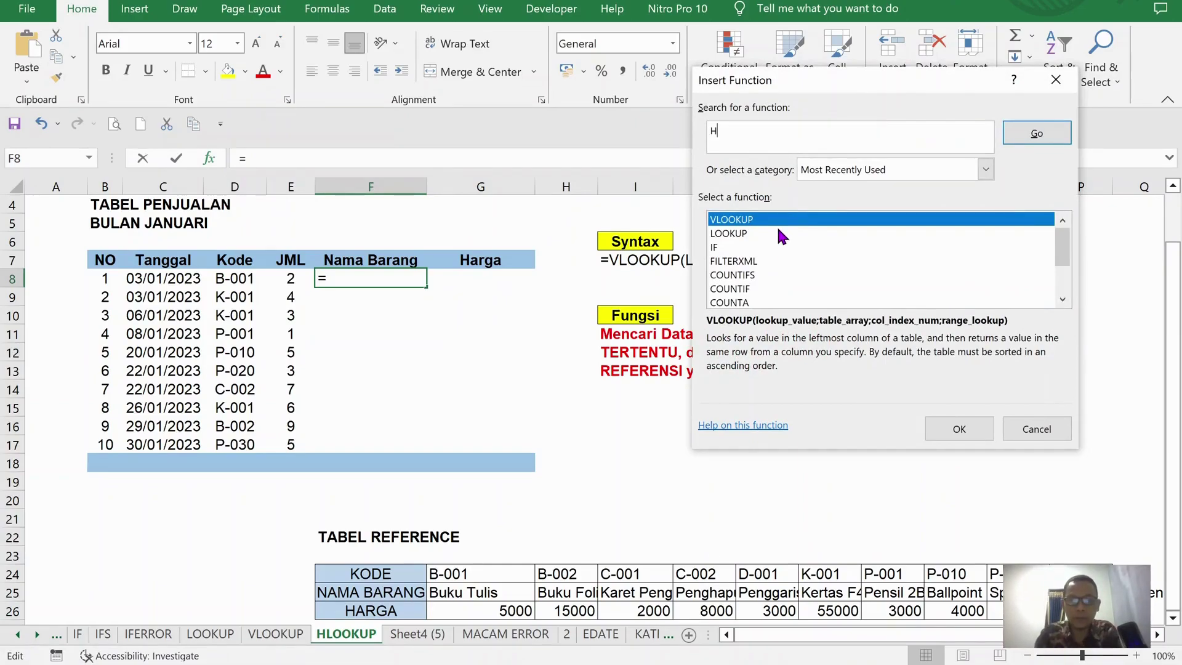
text(LOOKUP)
key(Return)
click(967, 429)
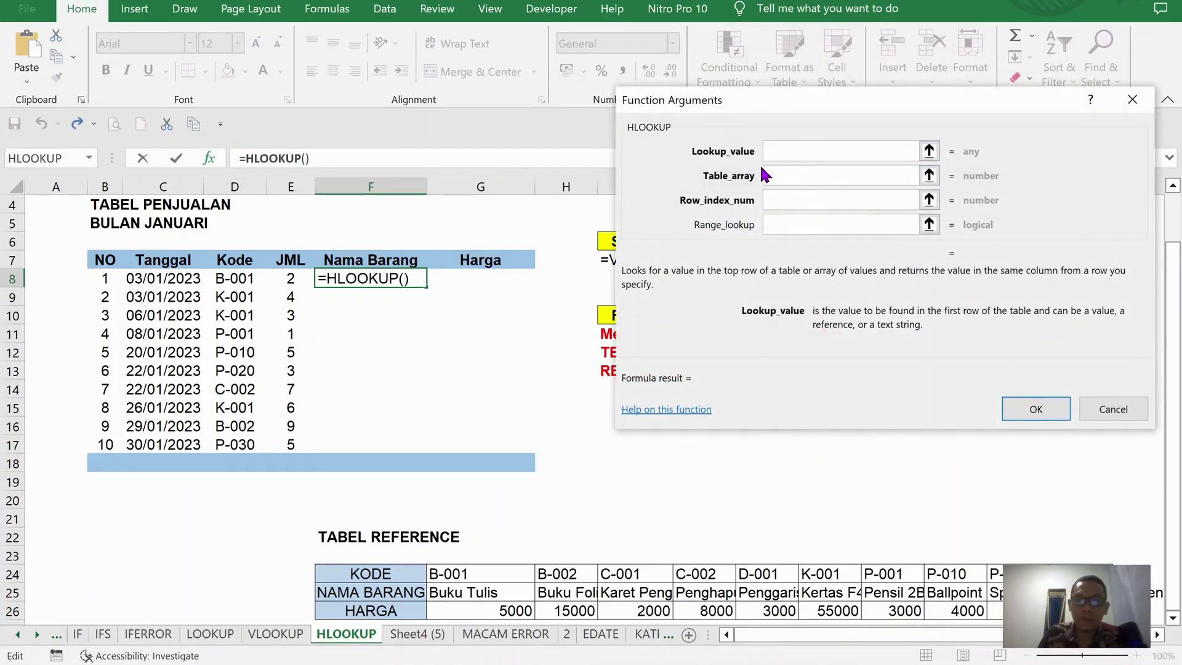
click(235, 280)
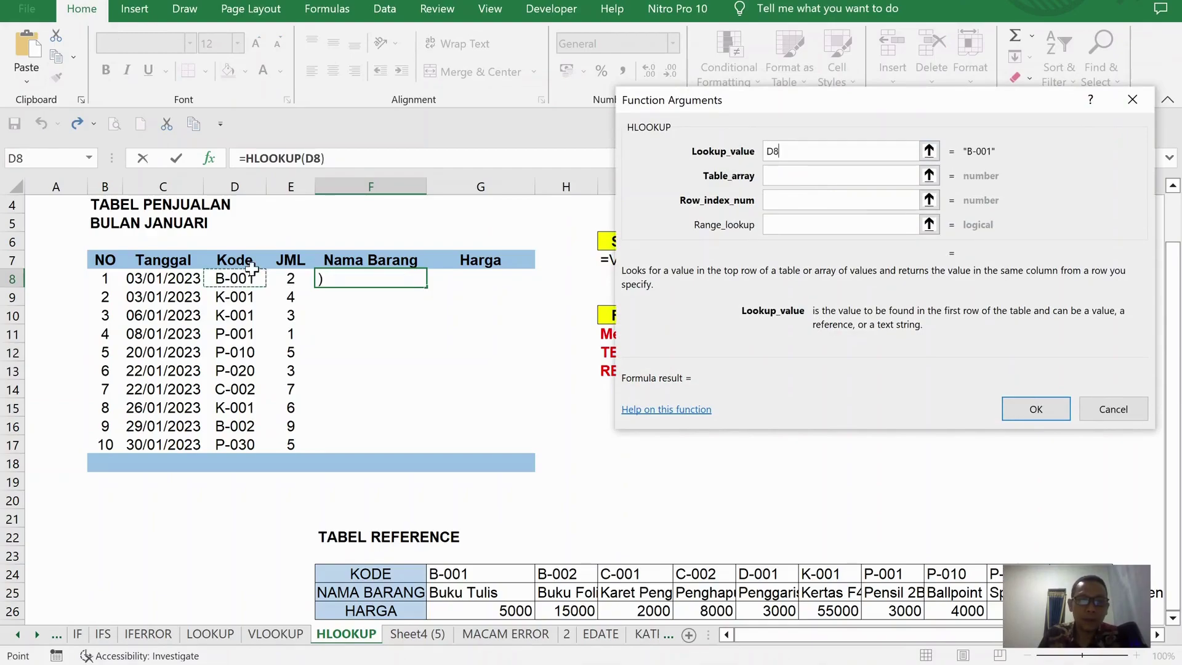
Set the HLOOKUP table_array to the whole horizontal reference table including headers, as the absolute range $F$24:$P$26.
click(803, 182)
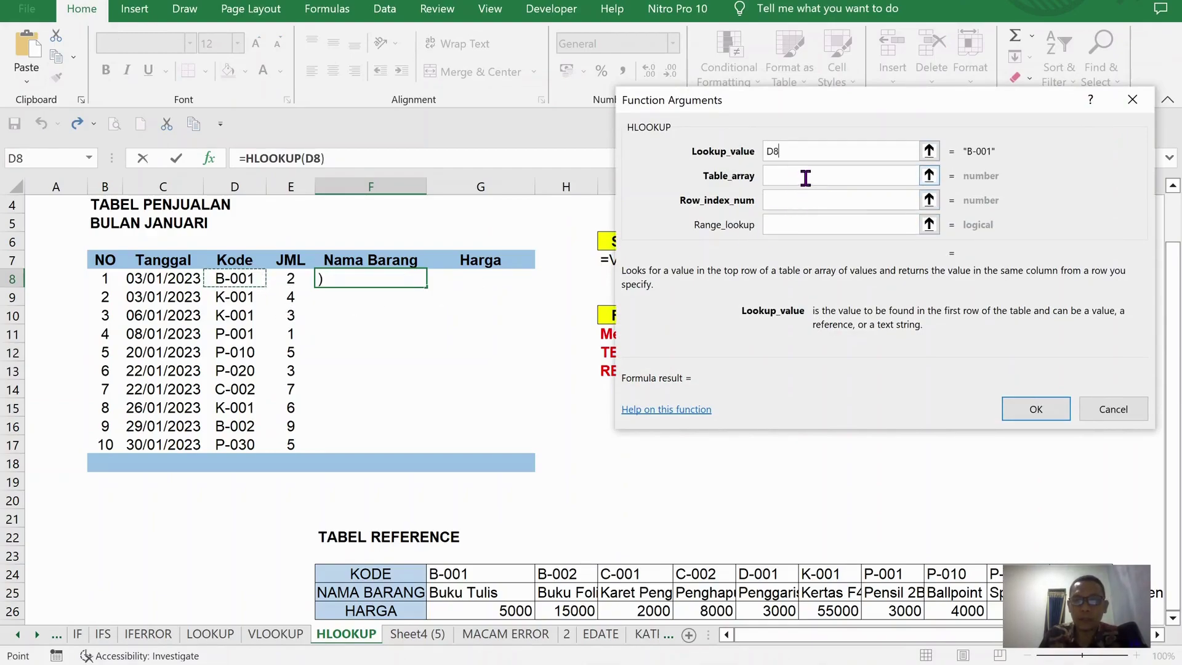
scroll(538, 477, down, 1)
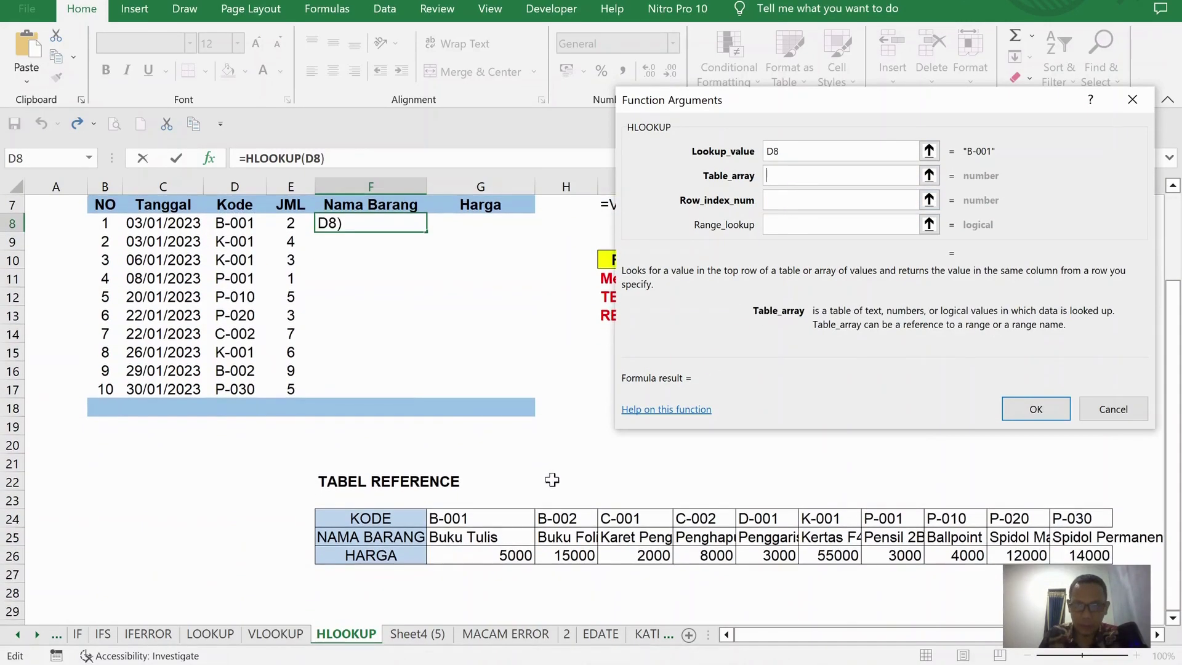
drag(410, 517, 1062, 552)
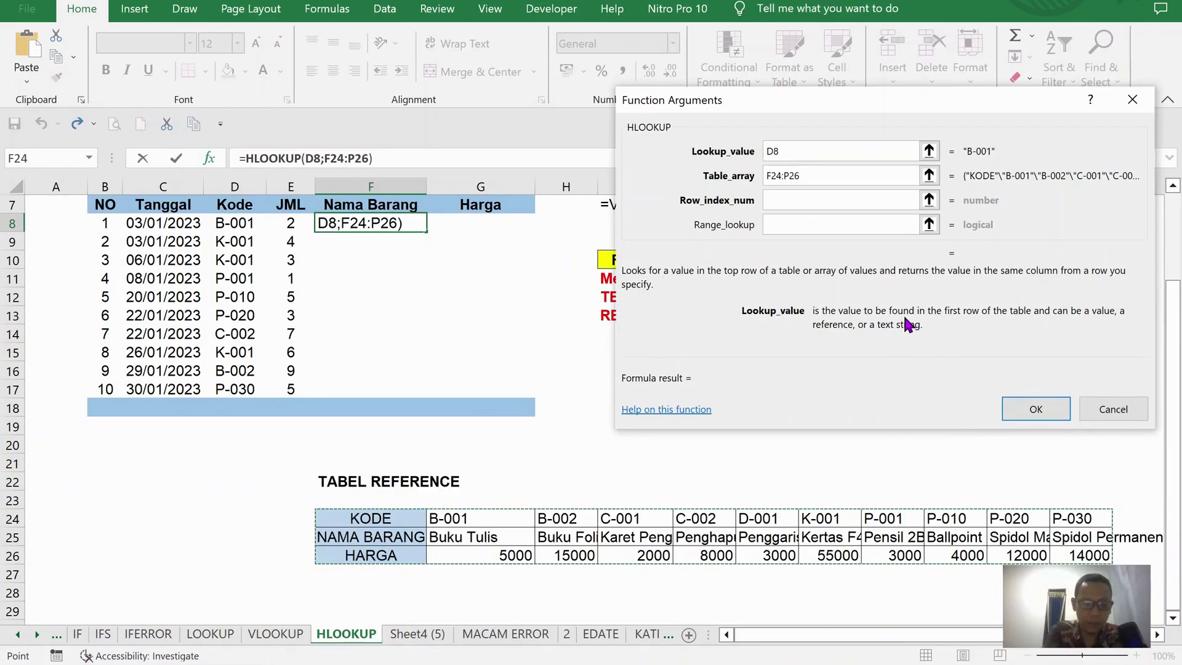
key(F4)
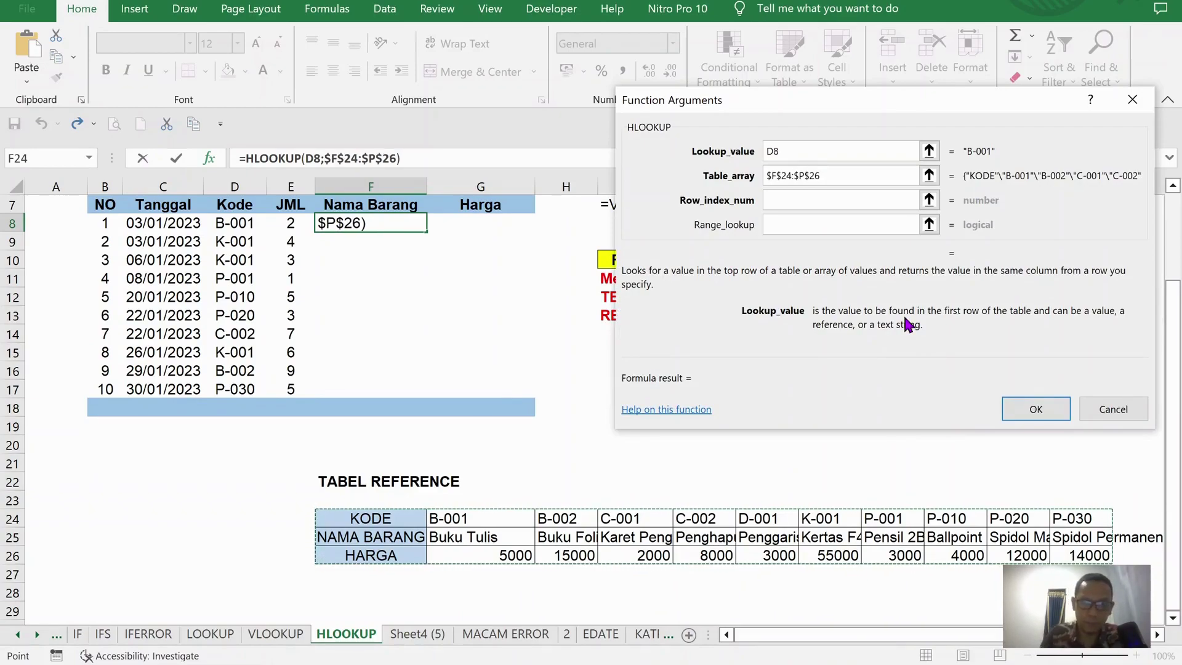
Complete the F8 formula with row index 2 and range_lookup 0, giving =HLOOKUP(D8;$F$24:$P$26;2;0).
click(826, 198)
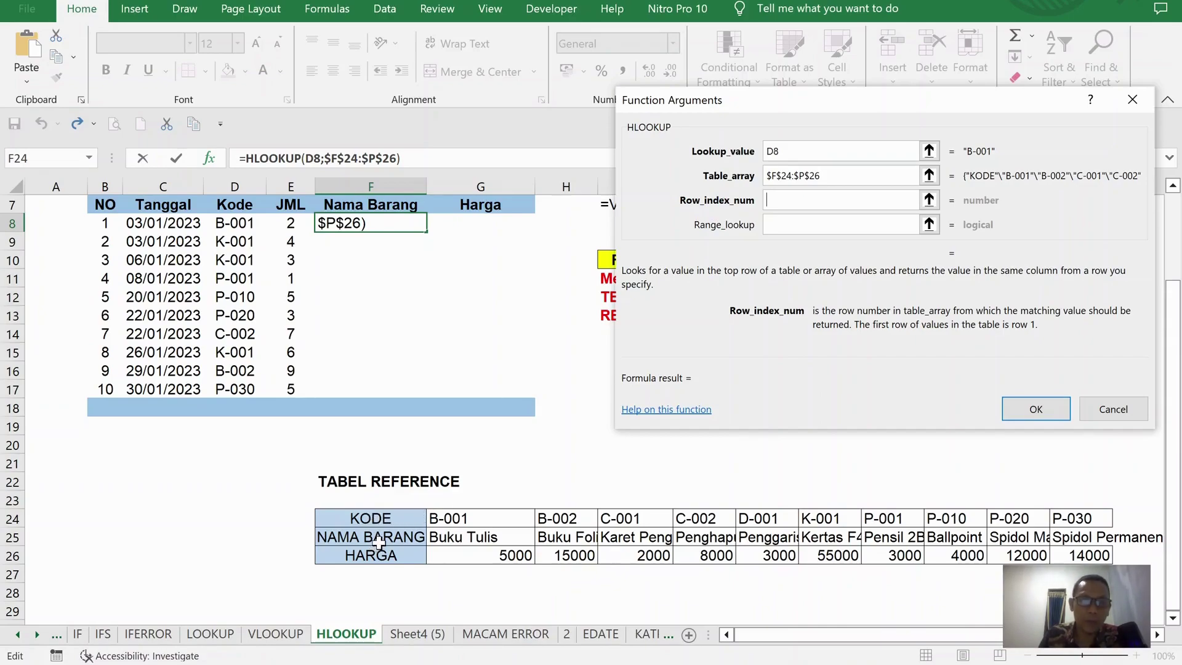
text(2)
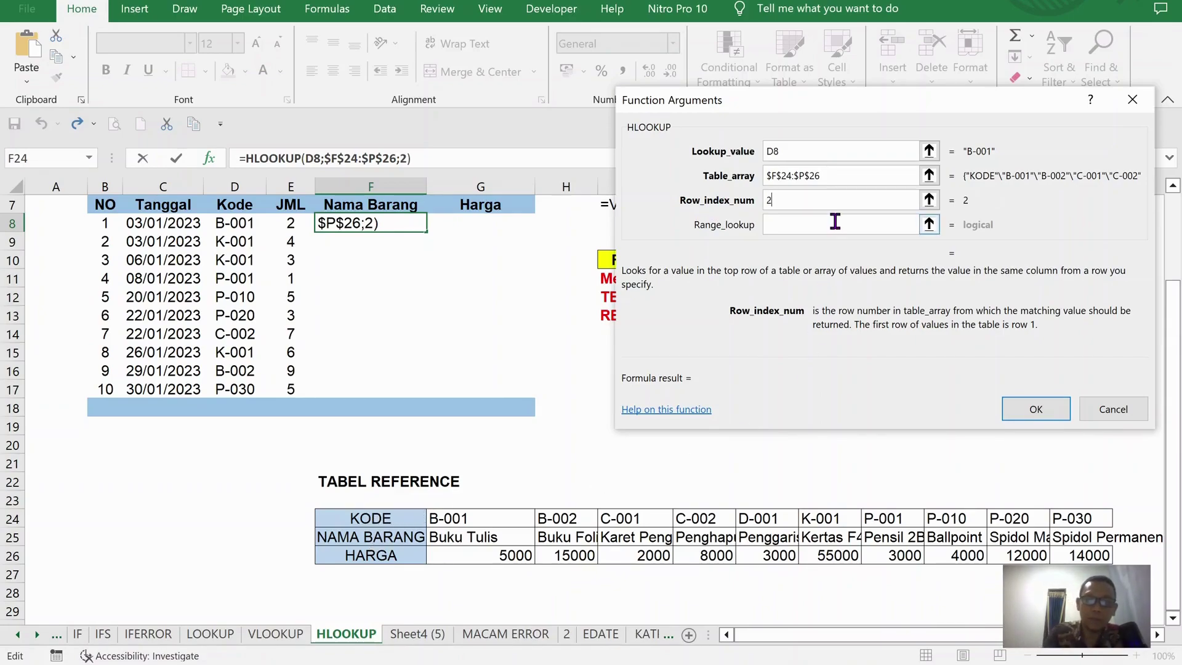
click(834, 224)
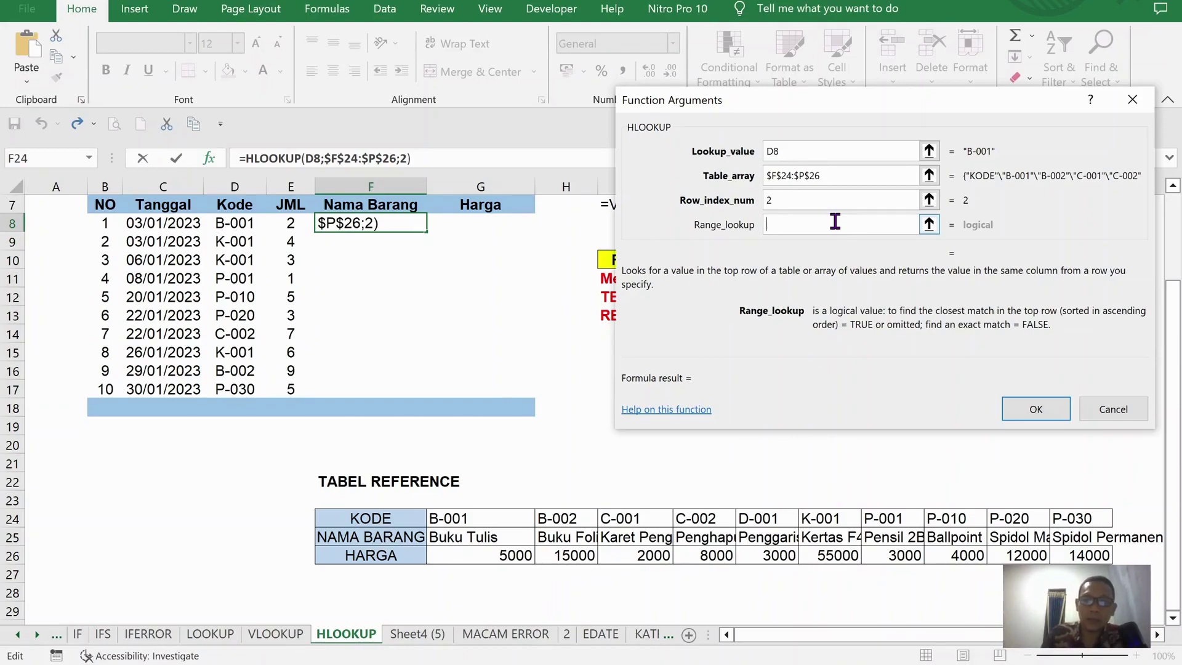
text(0)
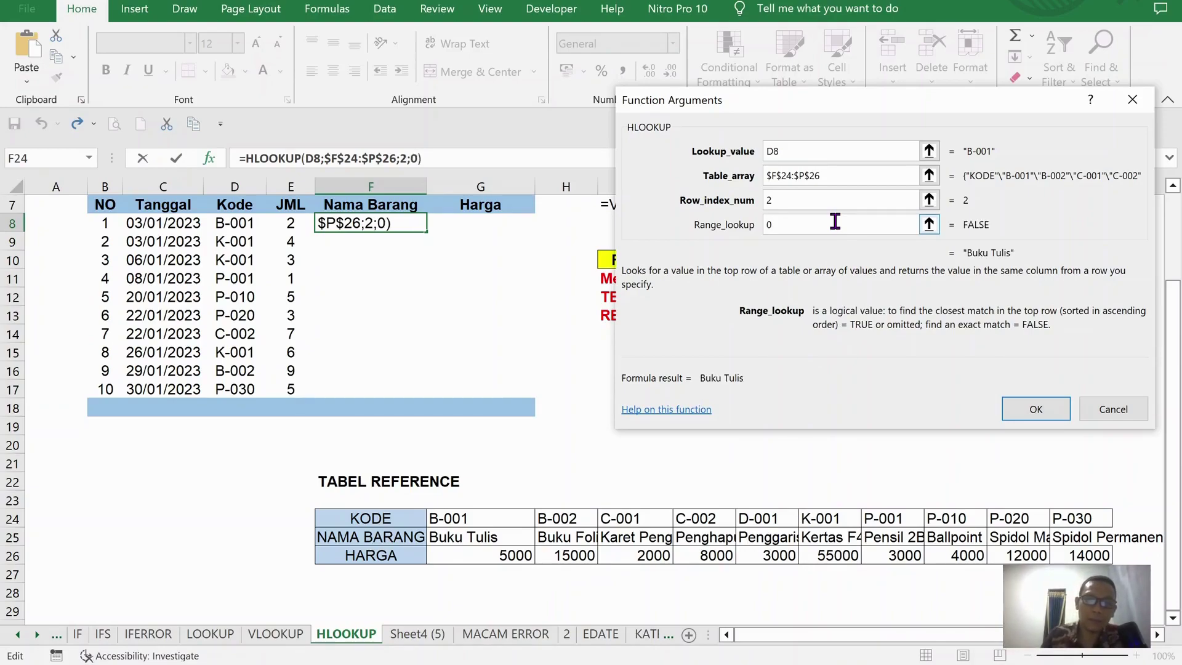
click(1027, 415)
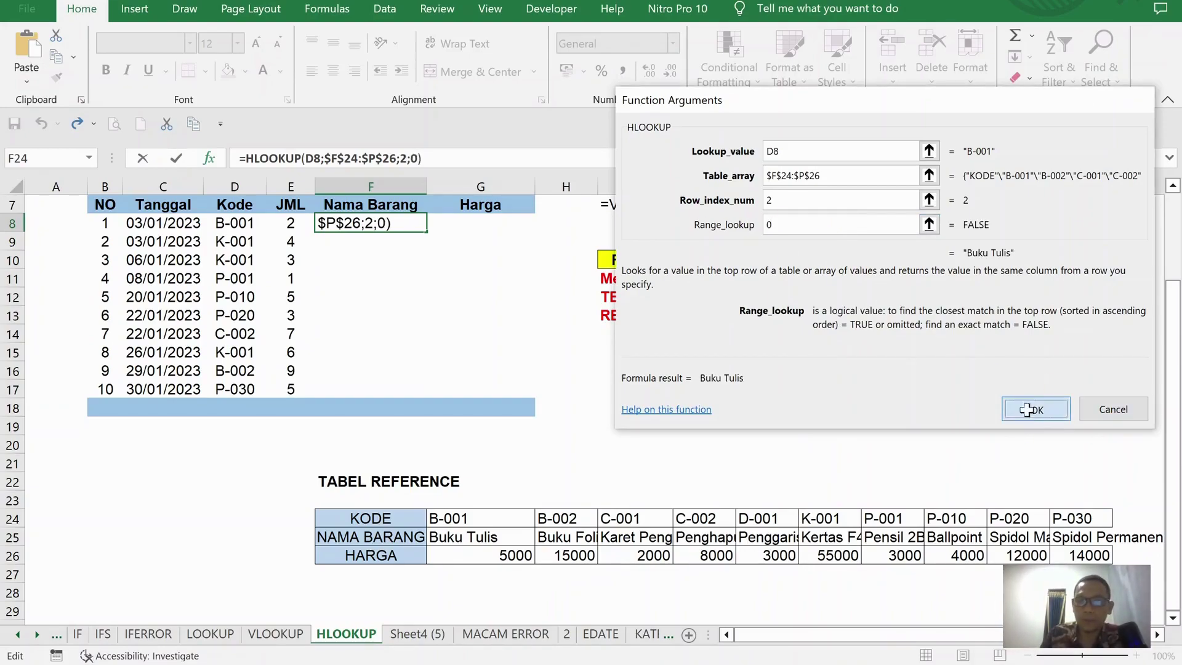
Fill the F8 formula down to F17 and insert HLOOKUP in G8 with D8 as the lookup_value.
double_click(423, 228)
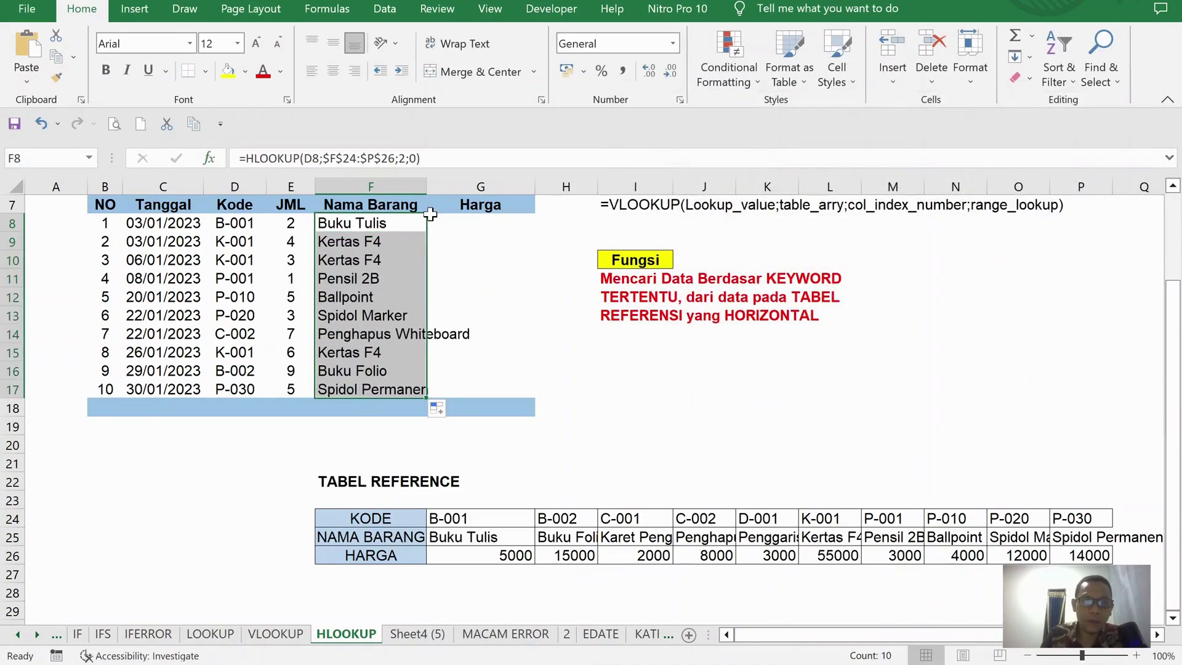
click(491, 223)
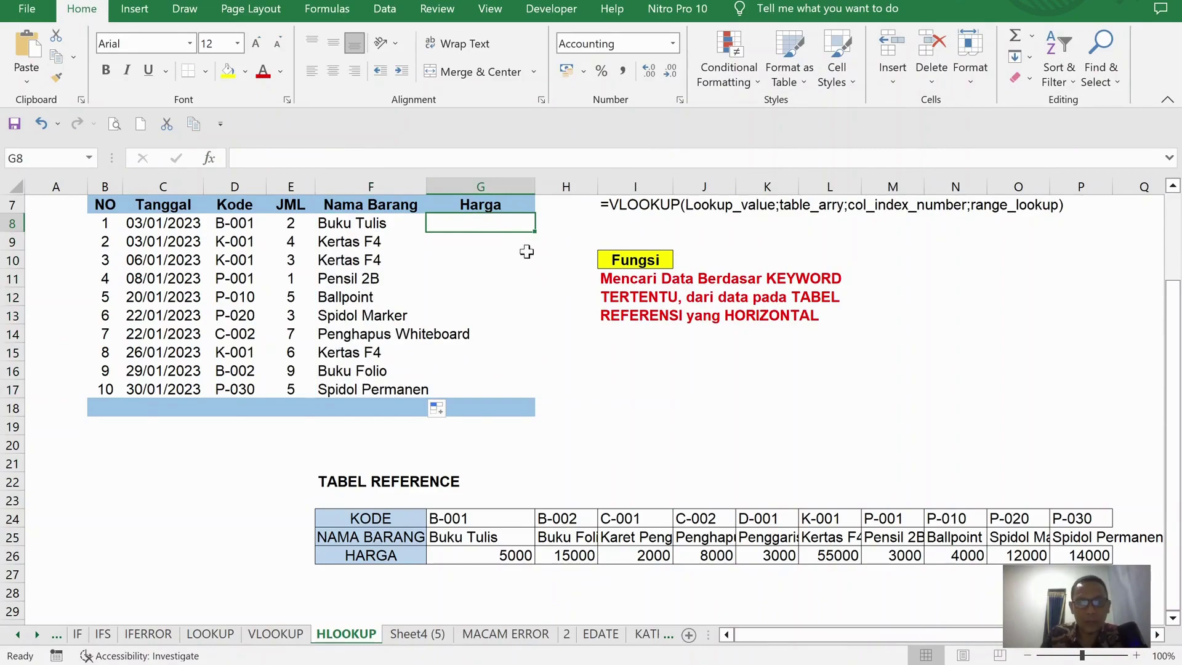
click(208, 158)
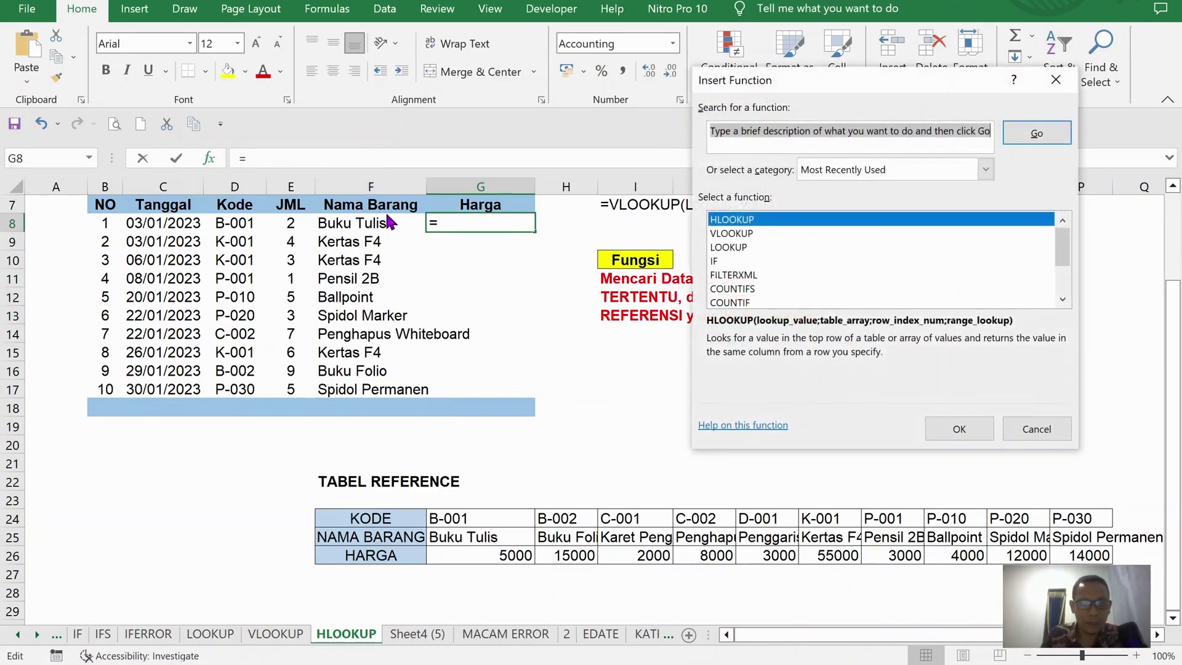
click(958, 431)
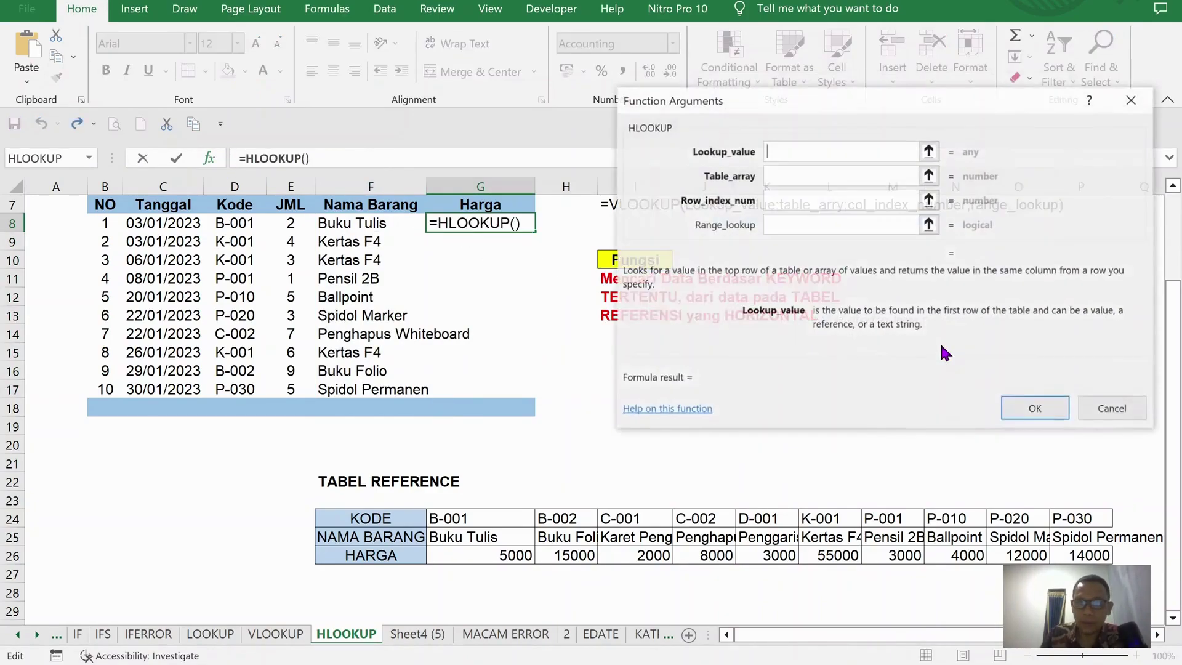
click(250, 223)
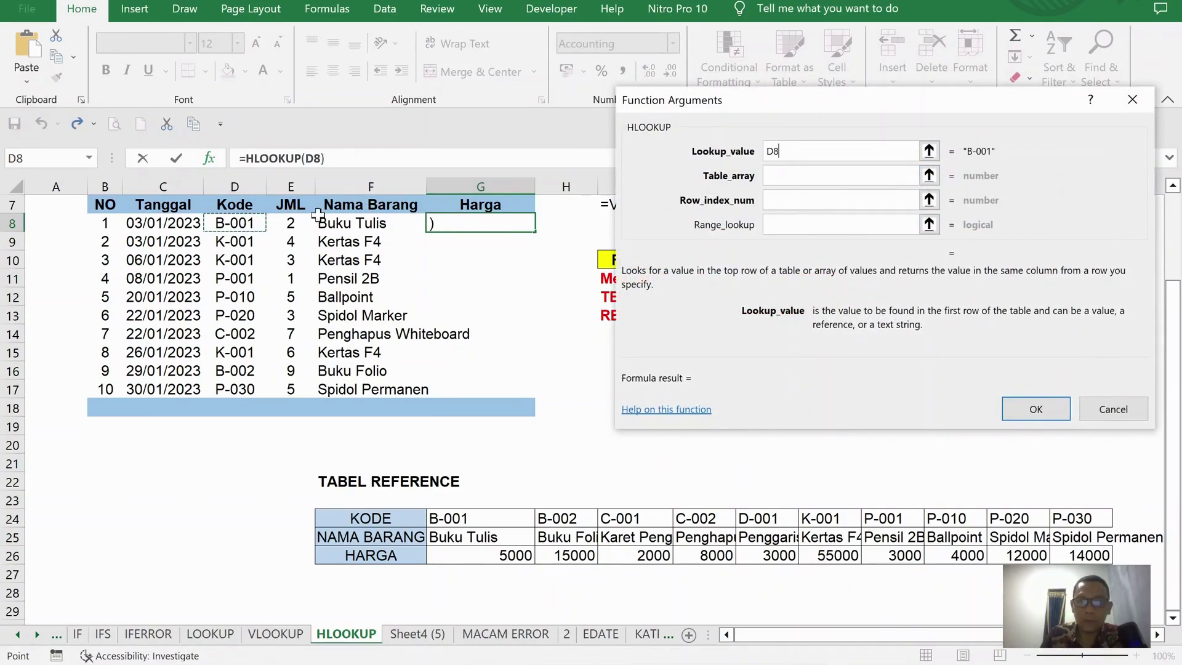
Set the table_array of the Harga formula to the whole horizontal reference table, as the absolute range $F$24:$P$26.
click(777, 176)
drag(364, 522, 1083, 554)
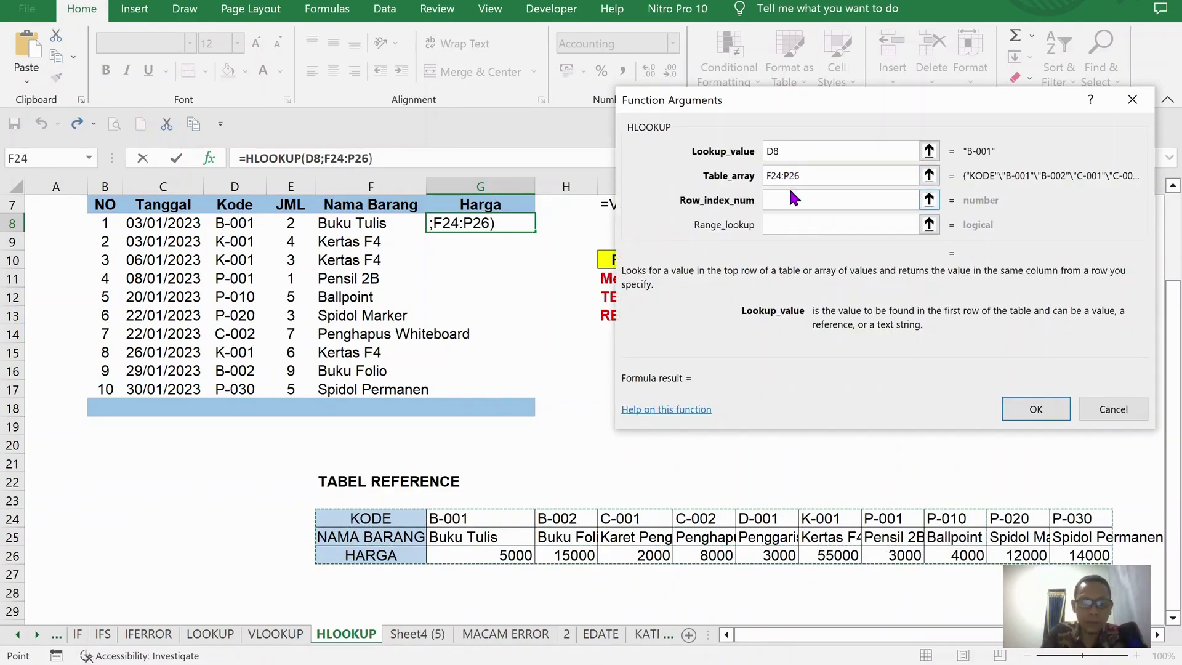
key(F4)
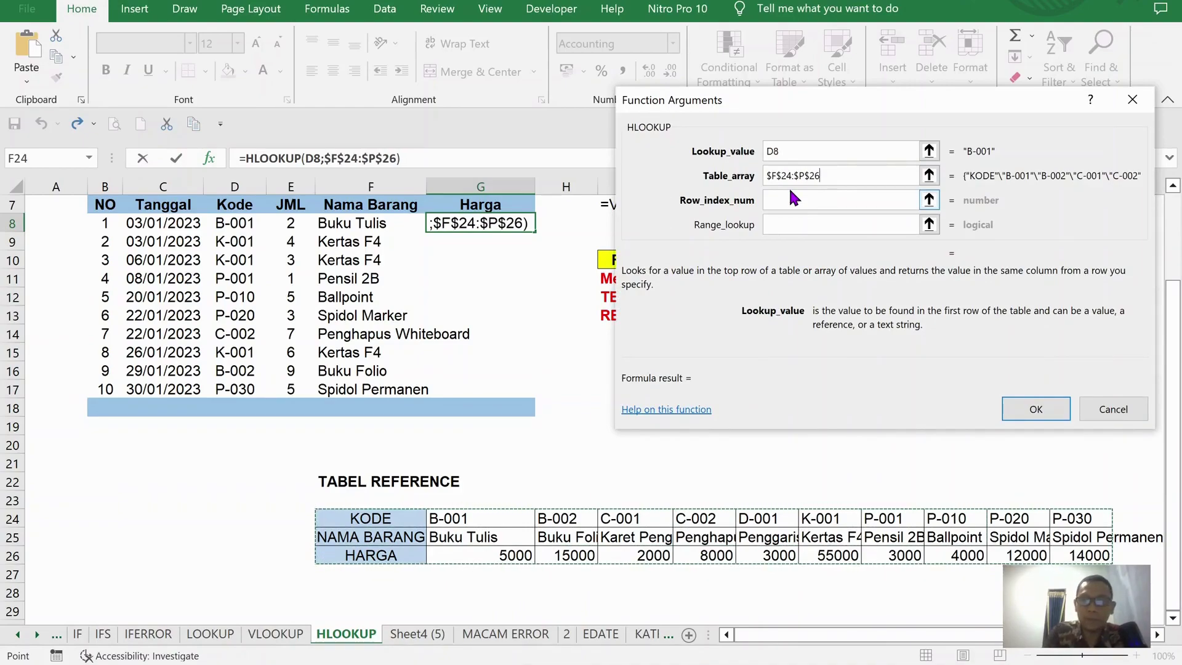
Complete the G8 formula with row index 3 and range_lookup 0, and fill it down the Harga column to G17.
click(794, 200)
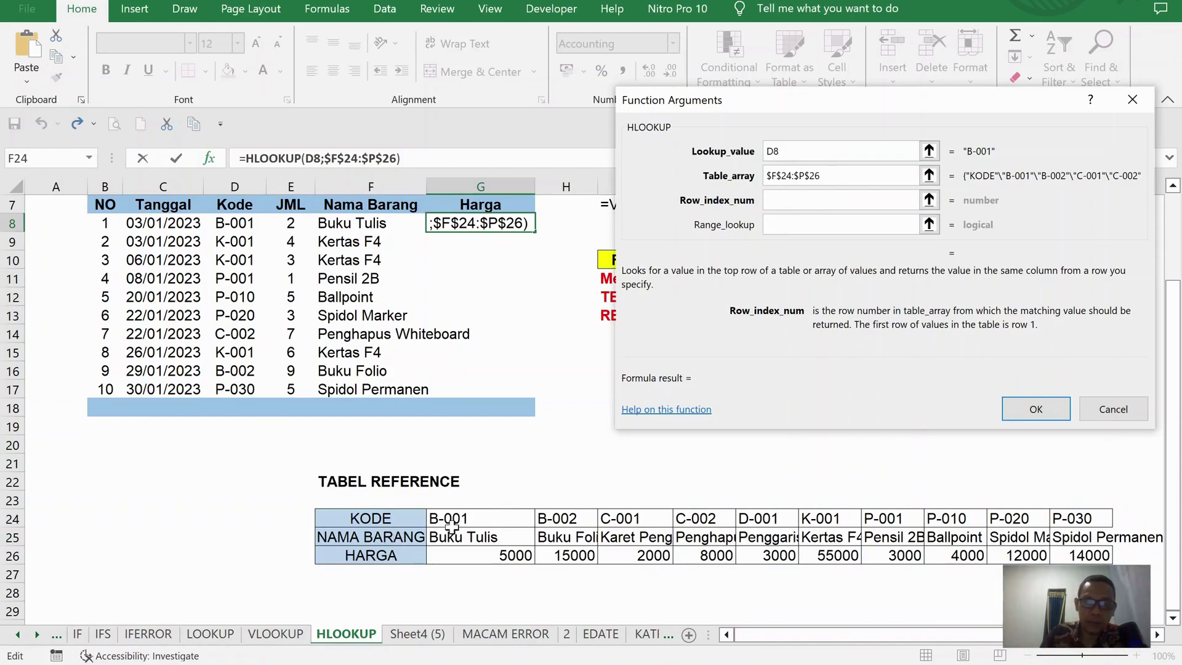
text(3)
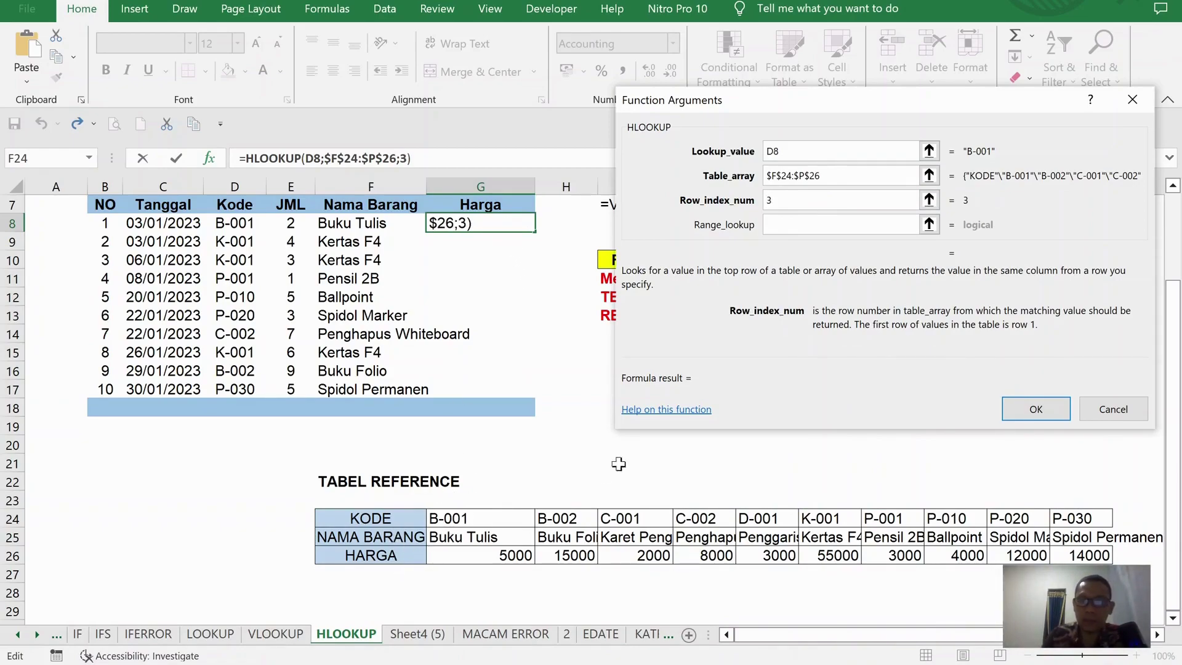
click(792, 226)
text(0)
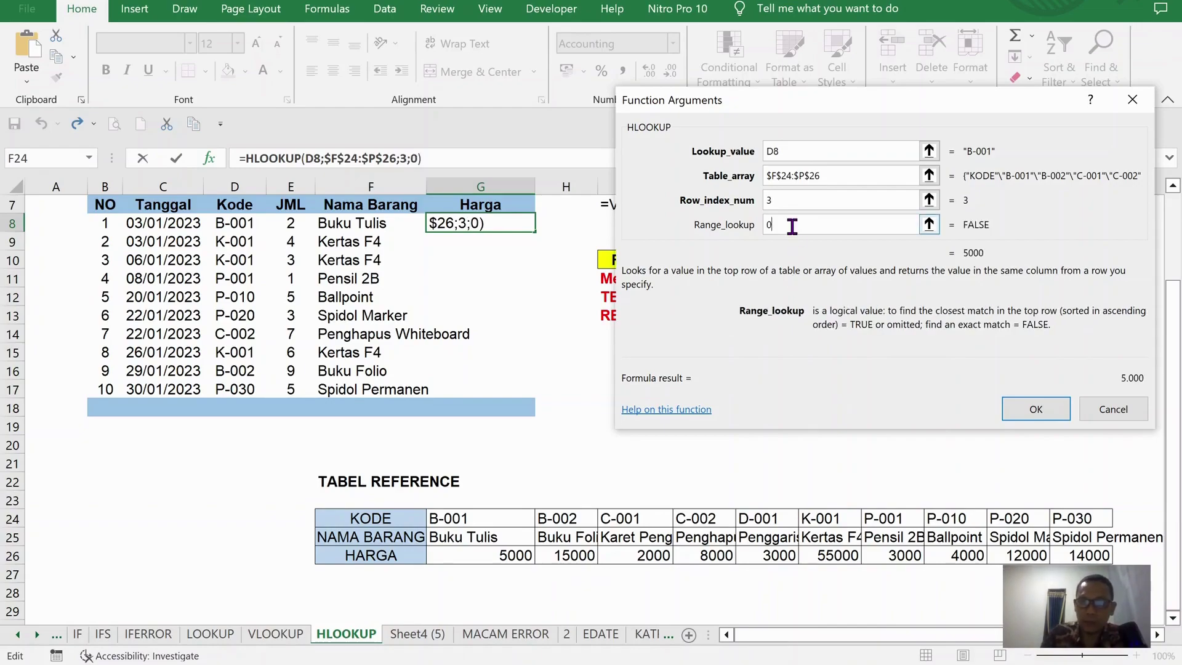
click(1035, 407)
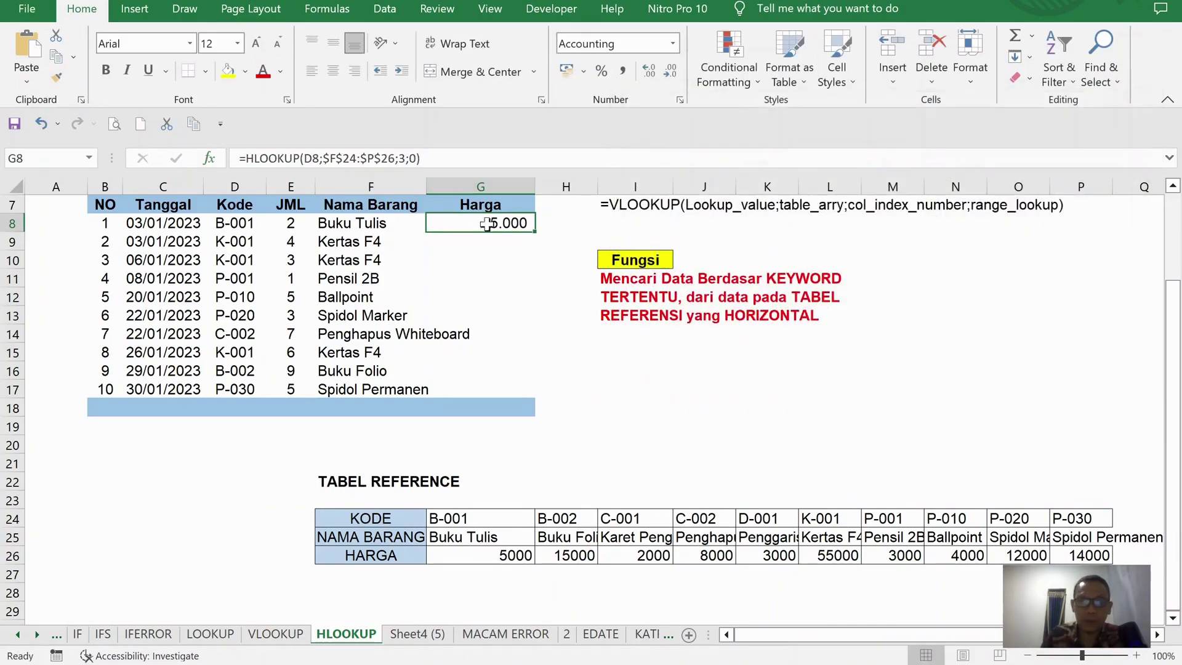
double_click(530, 236)
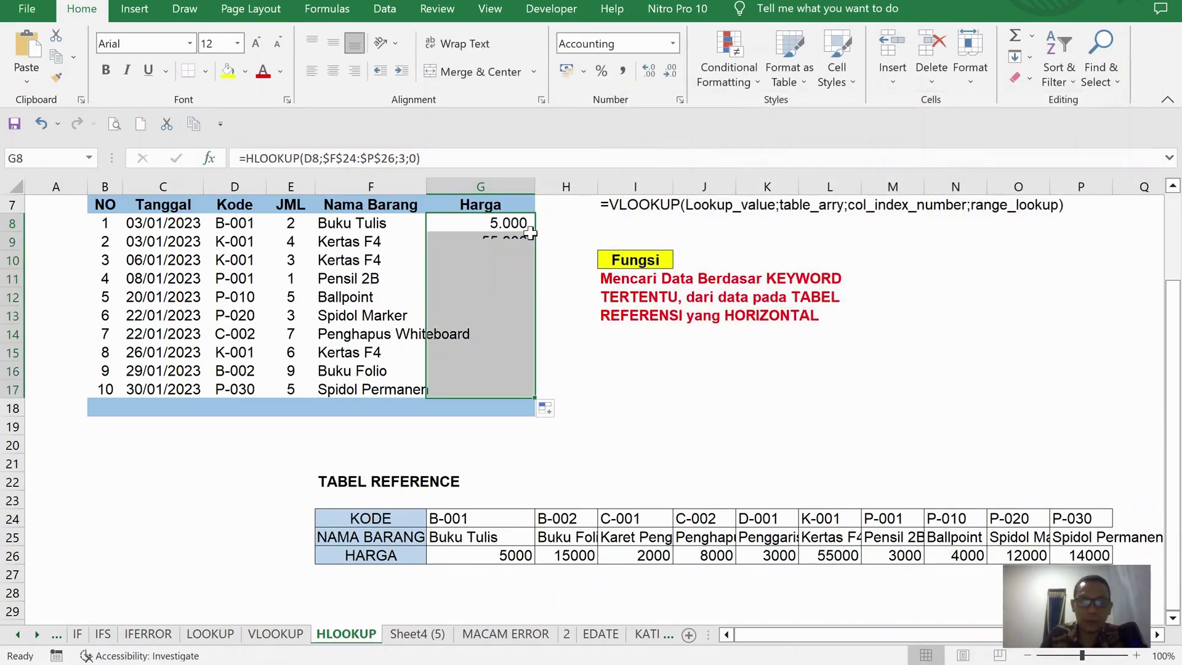
click(726, 502)
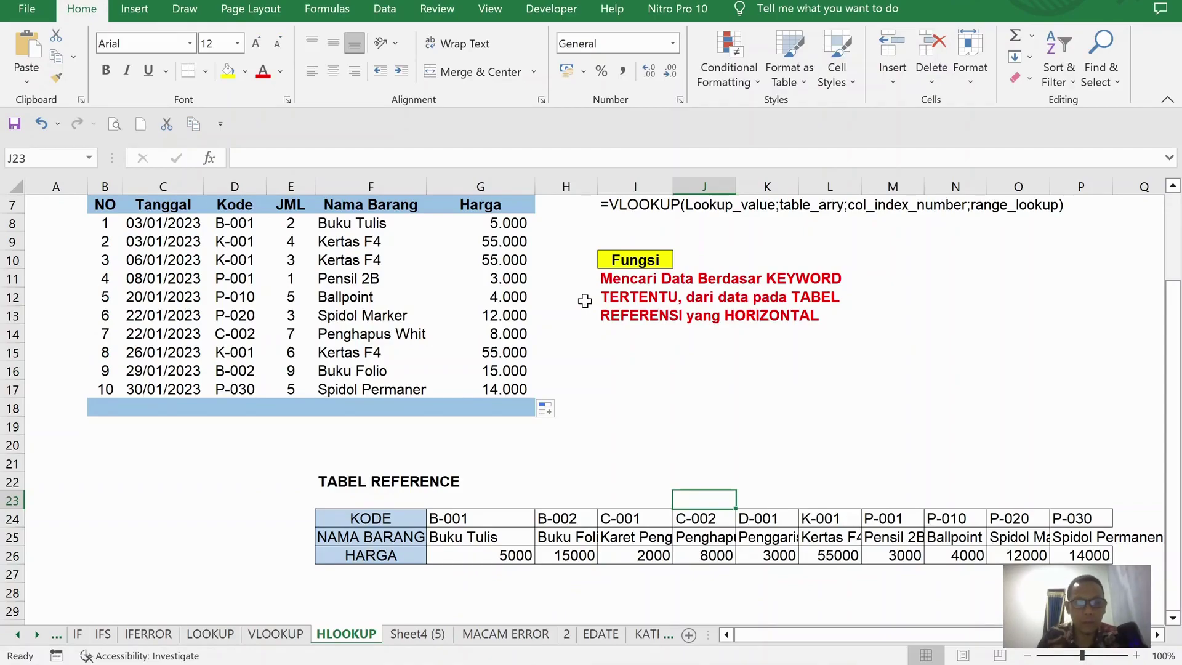
Review the LOOKUP sheet: its syntax notes, the Kode column and the vertical reference table's codes, item names and headers.
click(210, 633)
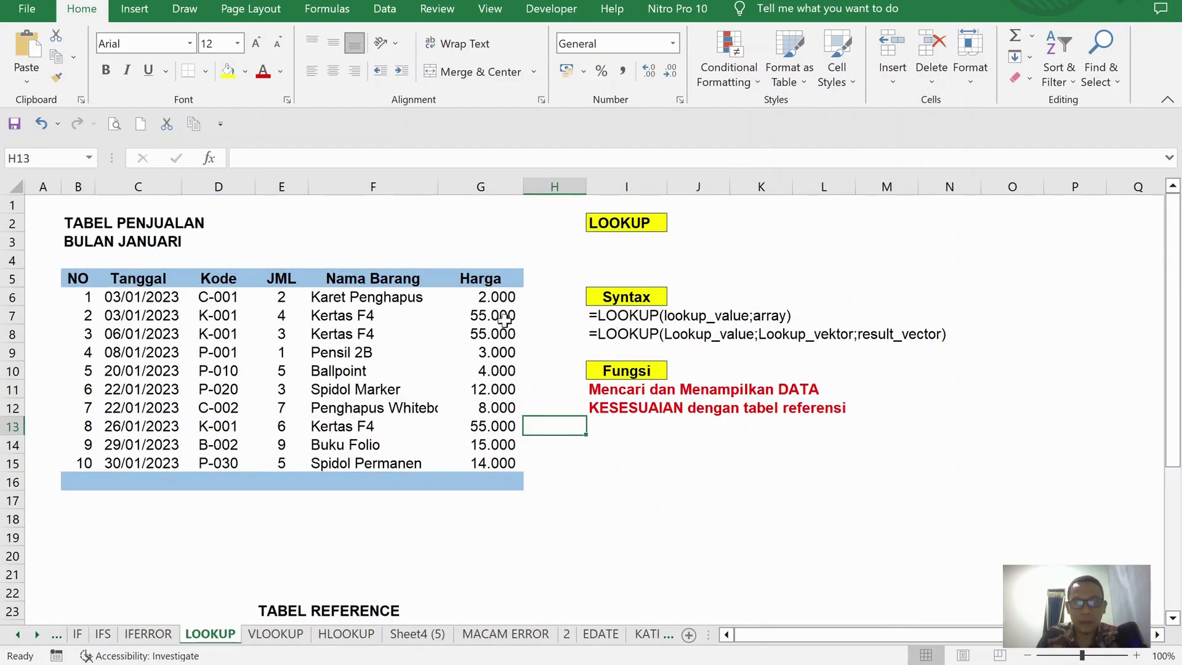
scroll(431, 397, down, 4)
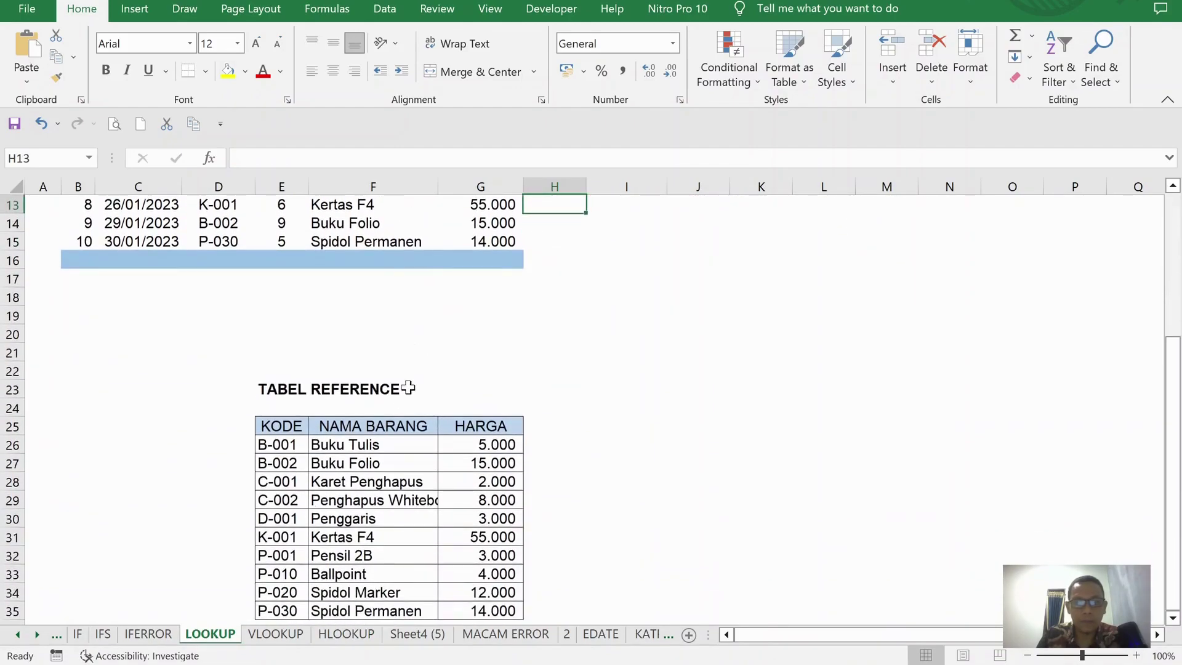
drag(287, 446, 396, 606)
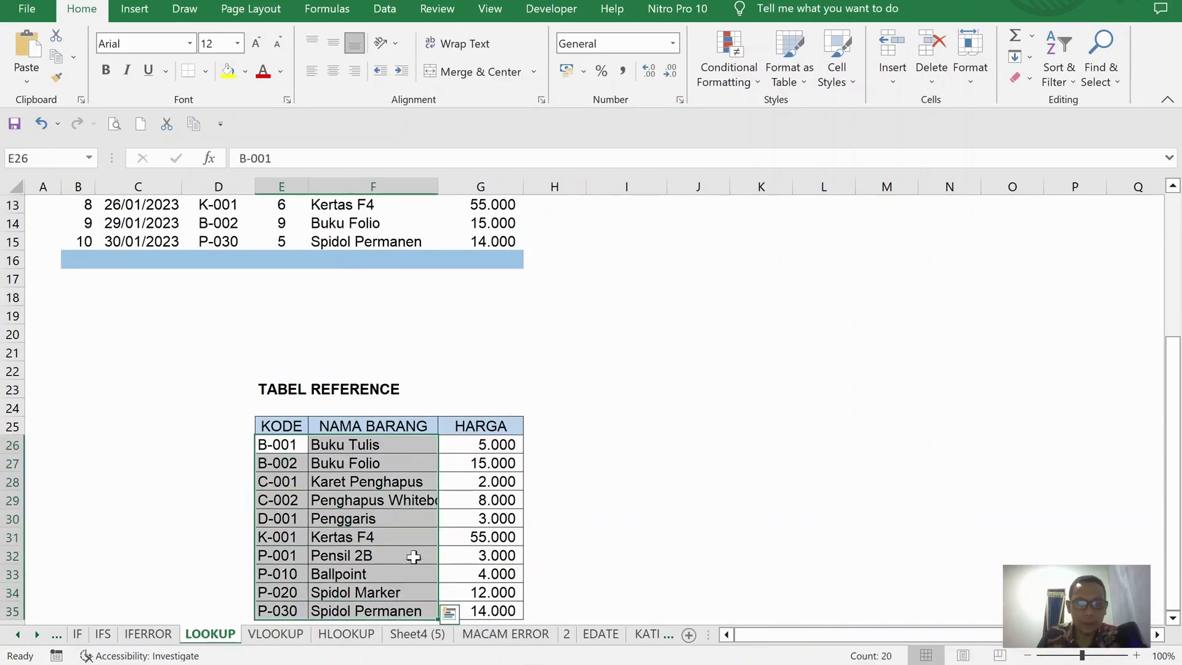
click(394, 500)
scroll(528, 369, up, 4)
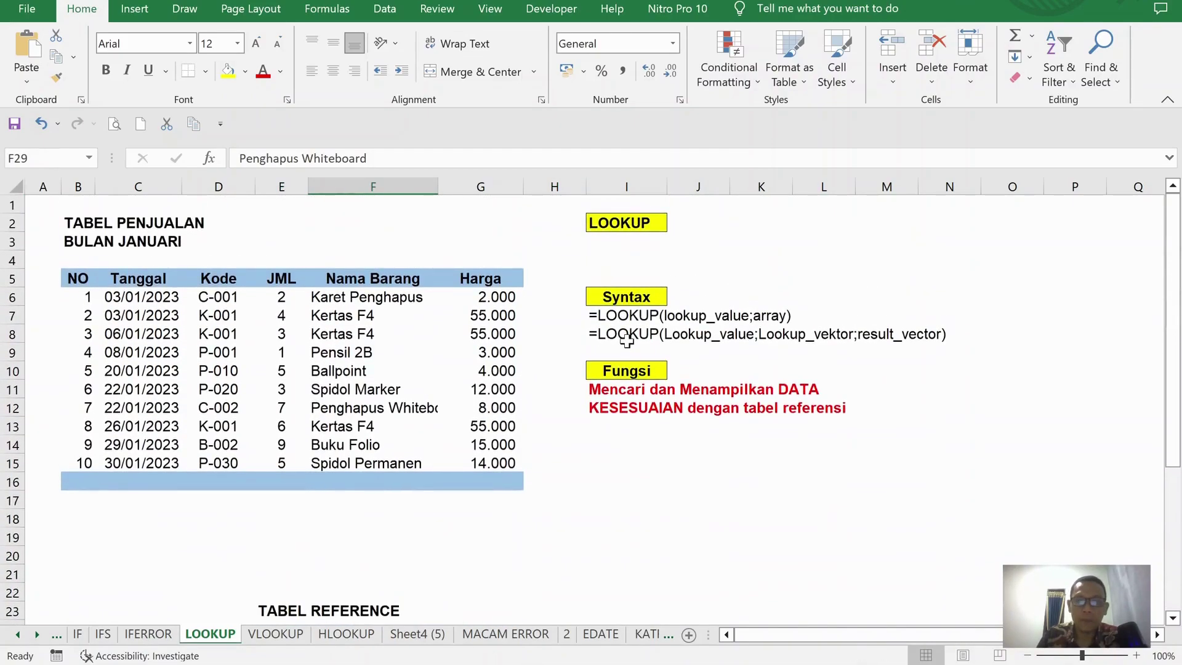
scroll(595, 374, down, 3)
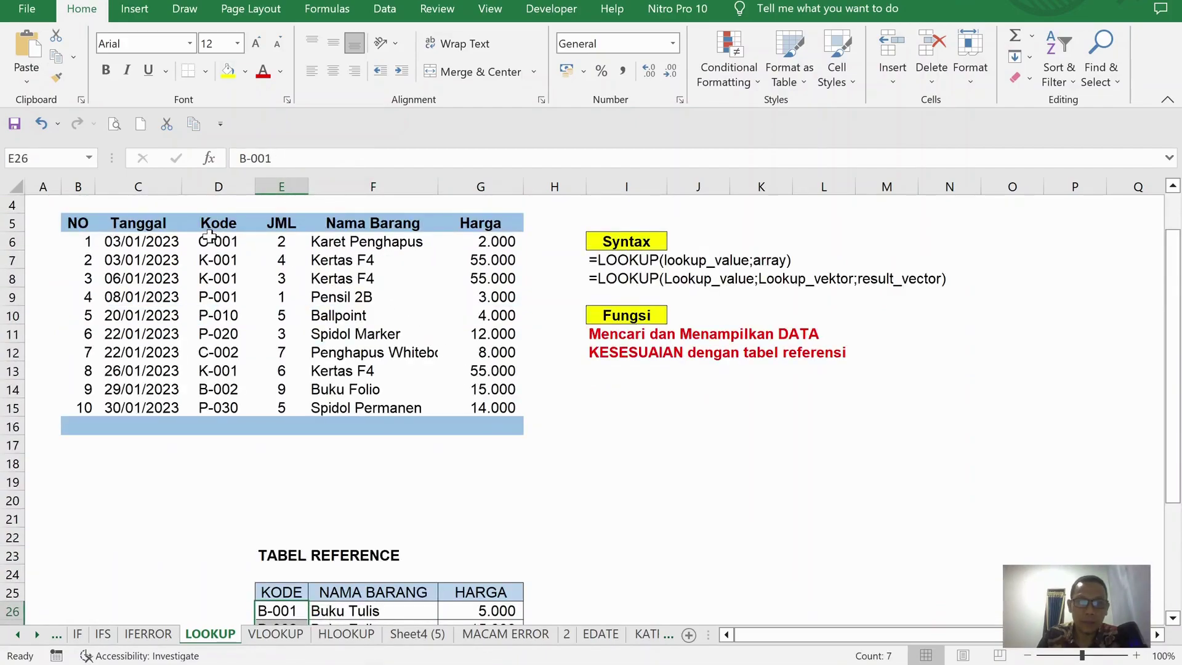
drag(209, 240, 238, 405)
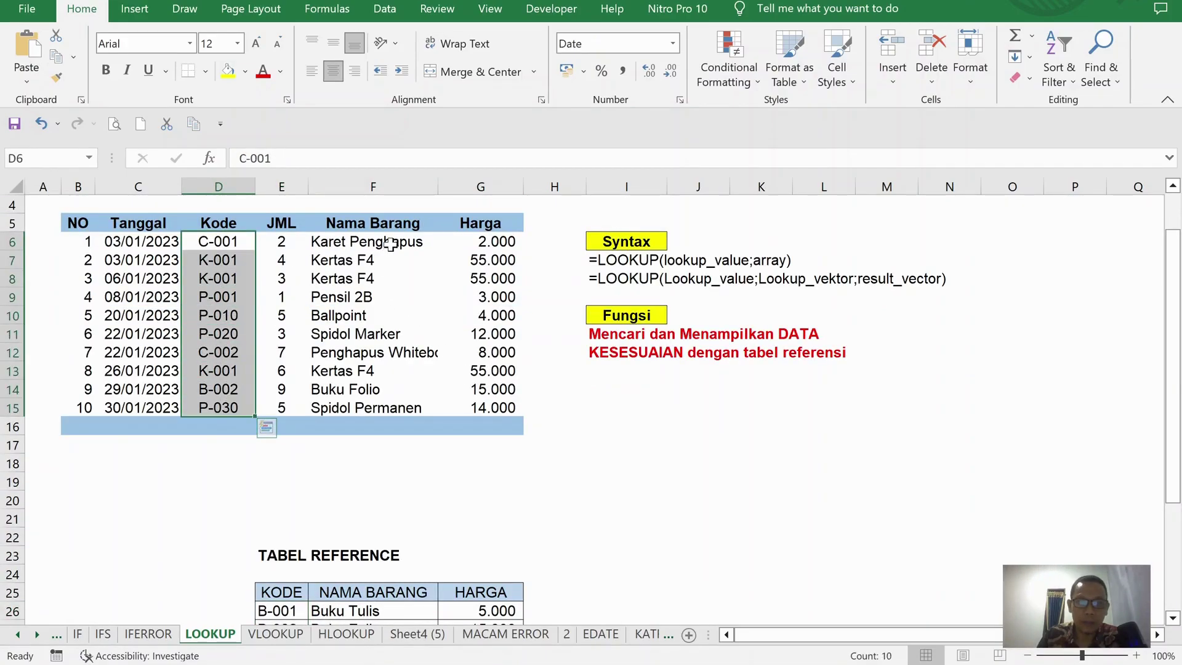
scroll(279, 258, down, 3)
drag(277, 444, 290, 611)
drag(294, 446, 289, 611)
drag(377, 446, 377, 611)
drag(278, 426, 480, 611)
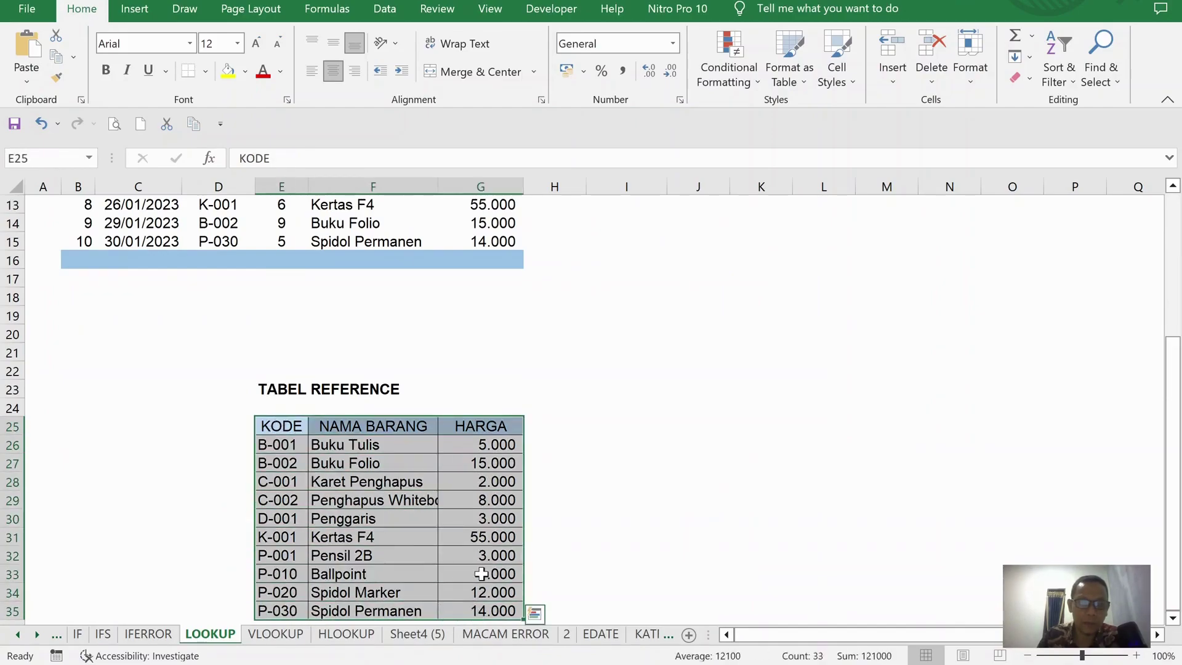
Review the VLOOKUP sheet's sales table, syntax and function notes, and its vertical reference table in E32:G42.
click(294, 636)
scroll(548, 375, up, 7)
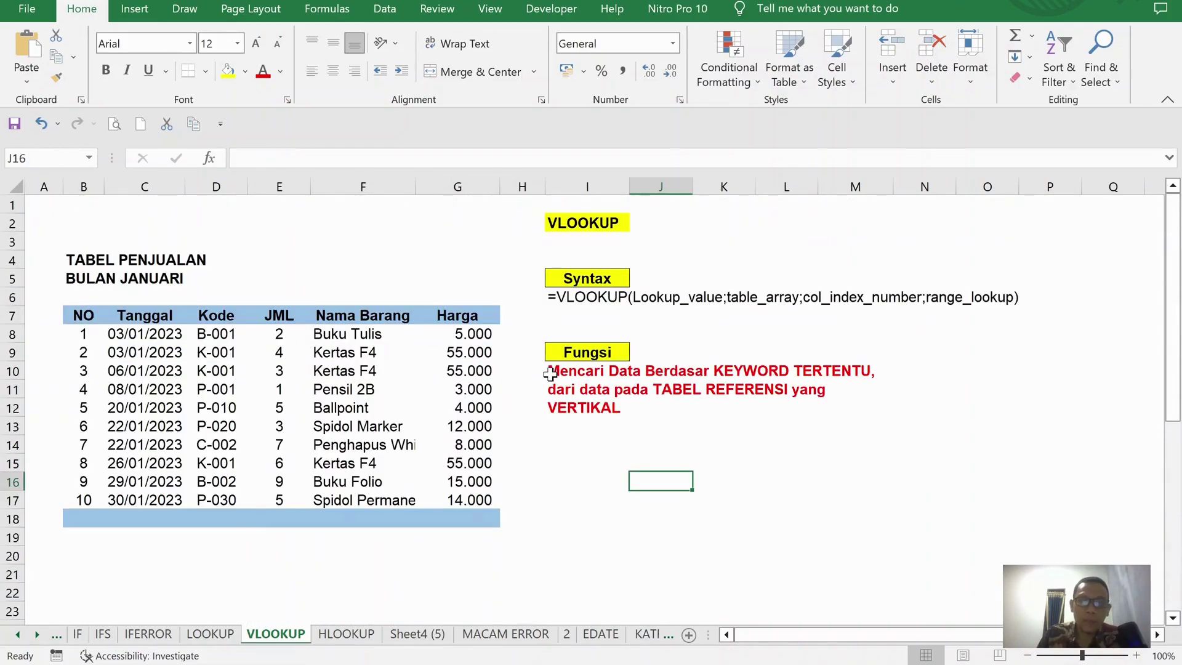
scroll(541, 416, down, 7)
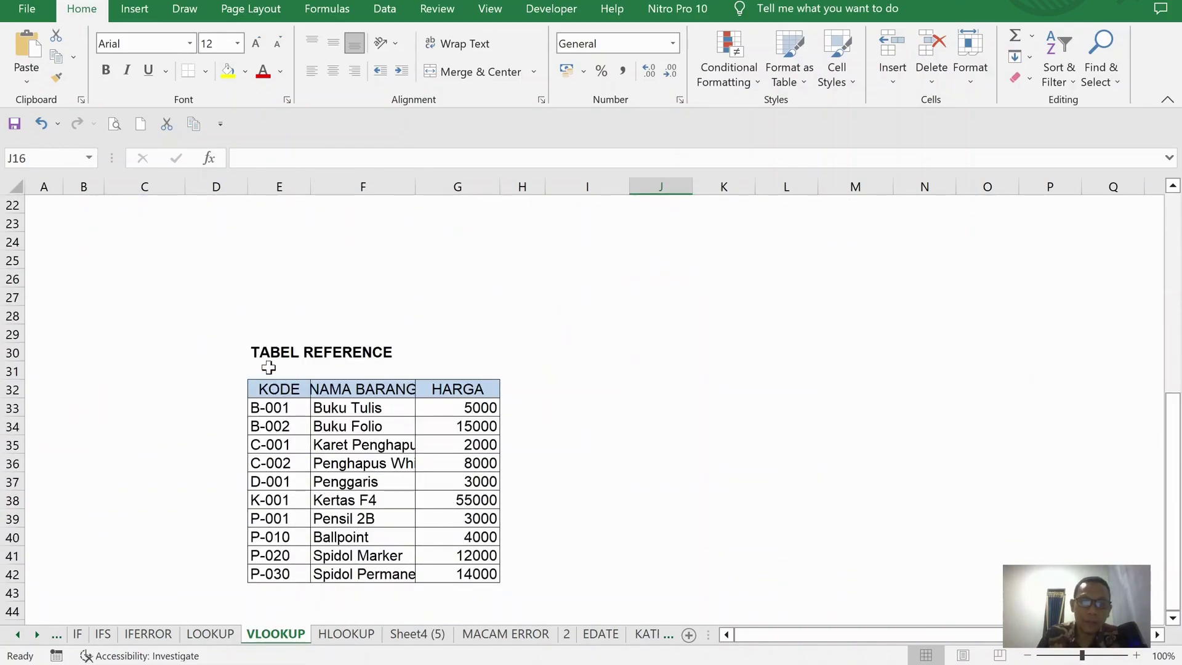
drag(264, 389, 492, 574)
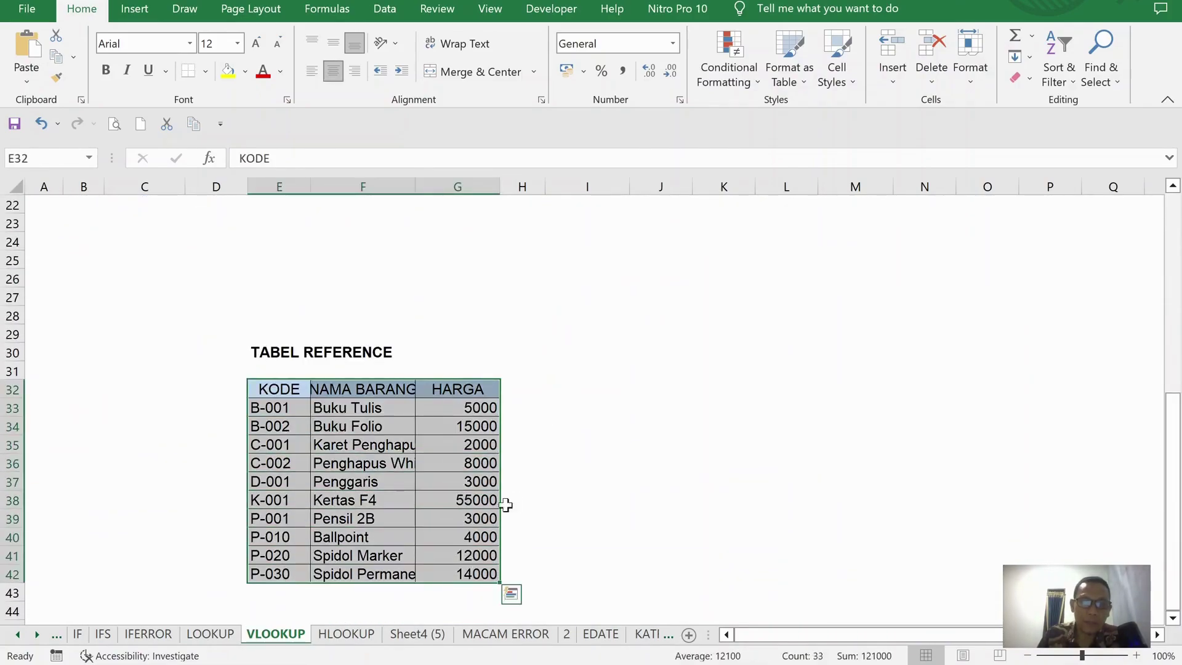
scroll(591, 404, up, 4)
scroll(591, 404, down, 2)
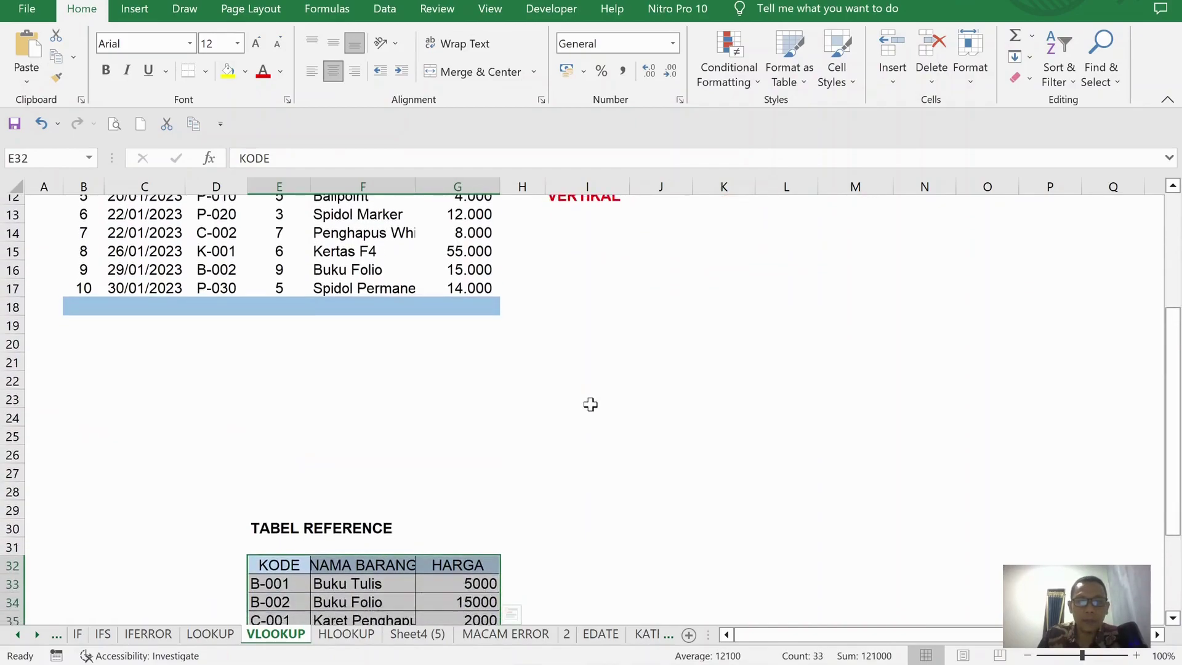
scroll(591, 404, up, 4)
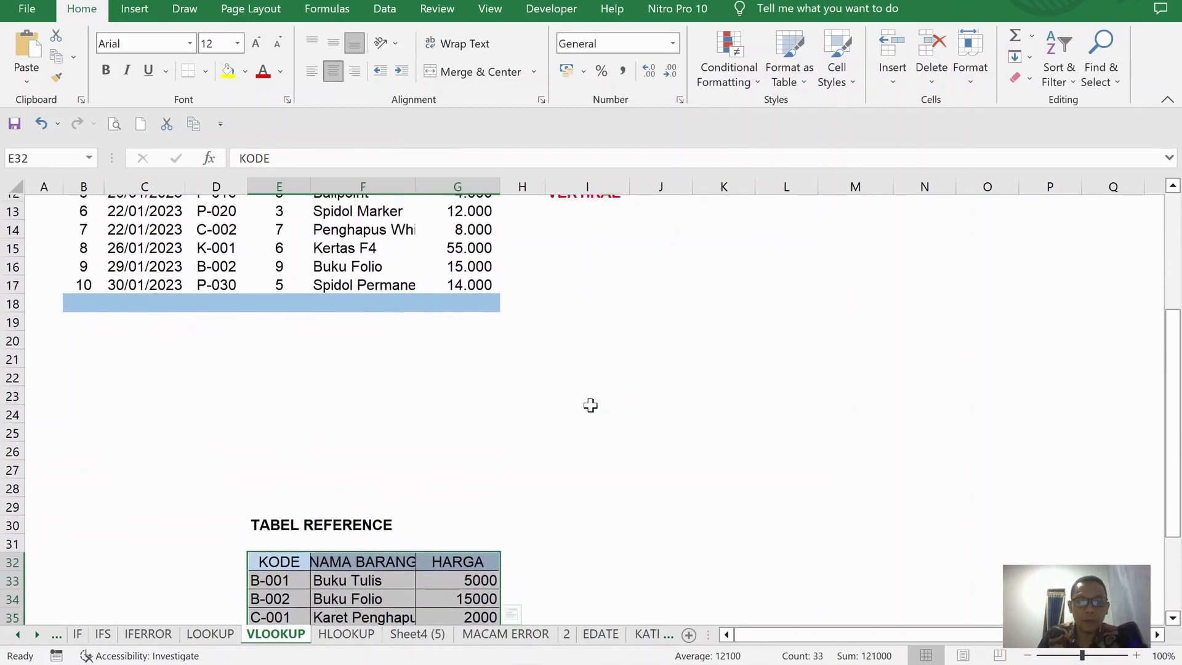
Compare the HLOOKUP sheet with the VLOOKUP sheet again, ending at the top of the HLOOKUP sheet with its syntax notes.
click(347, 634)
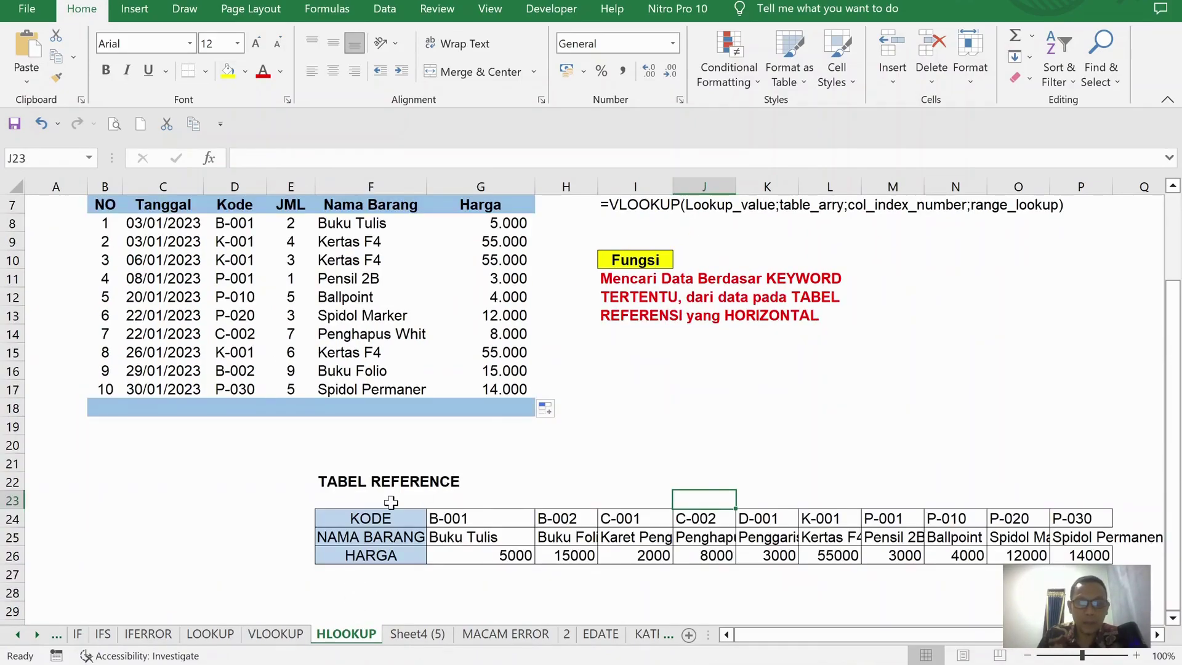
click(259, 640)
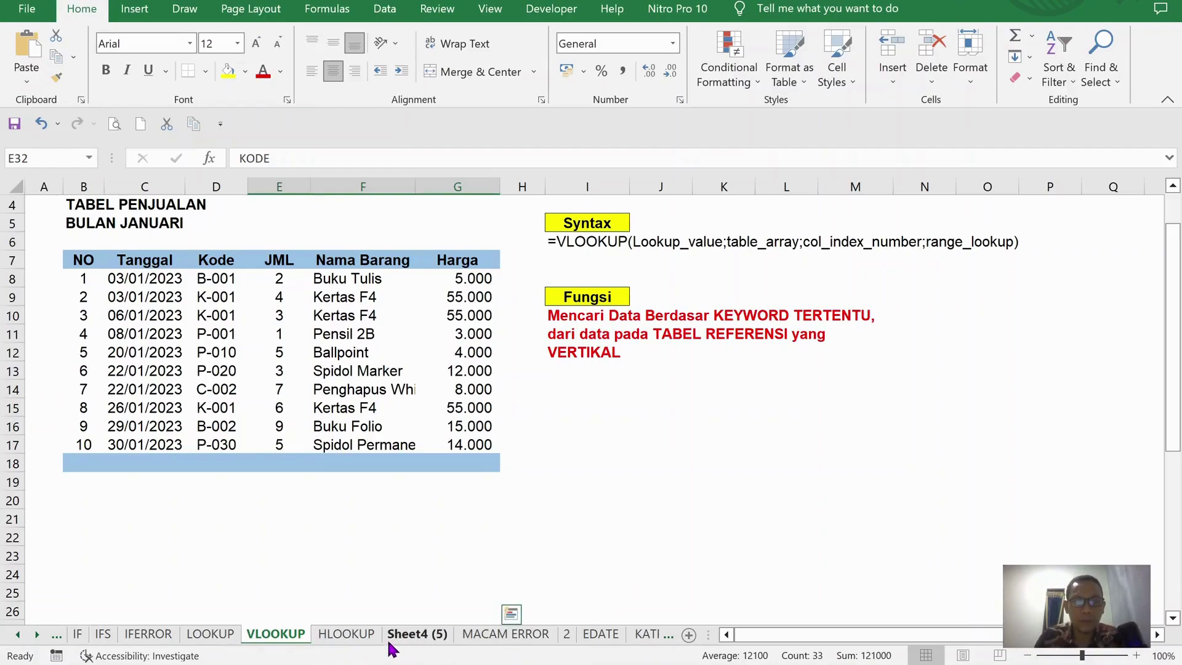
click(358, 637)
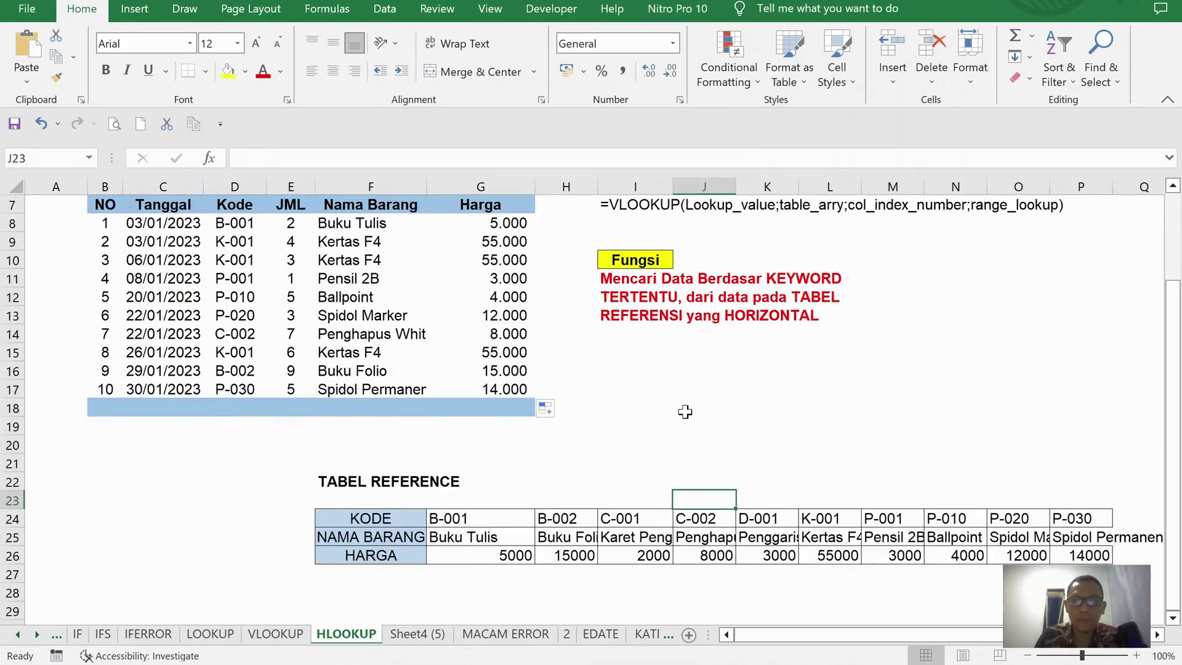
scroll(683, 411, up, 2)
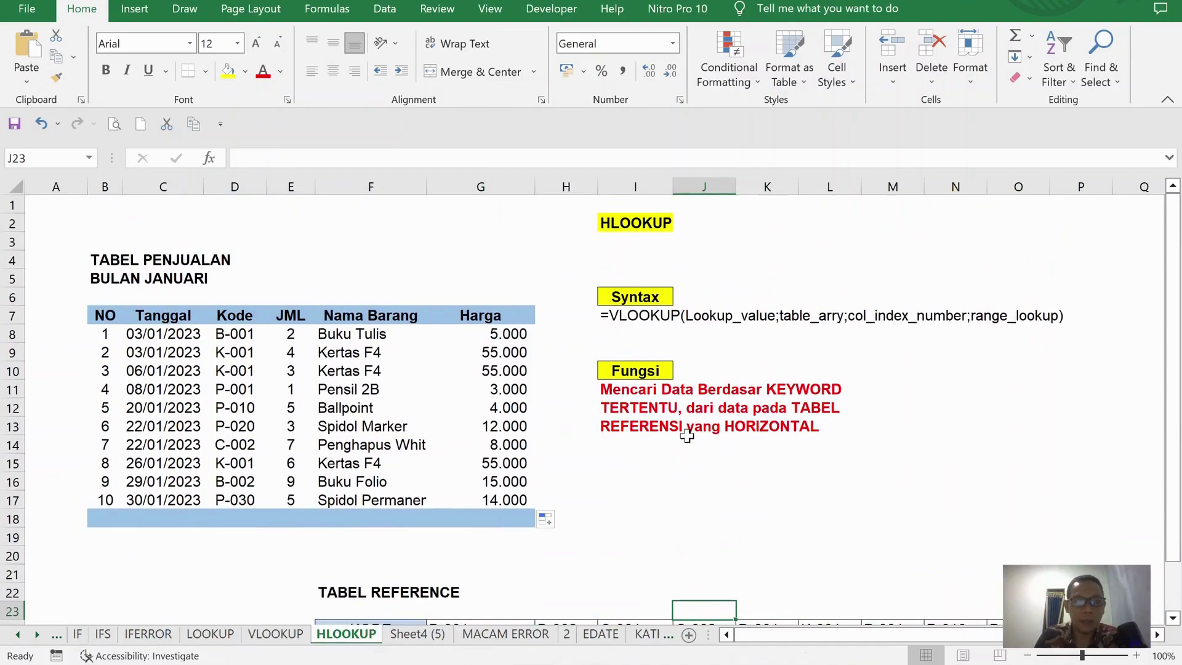